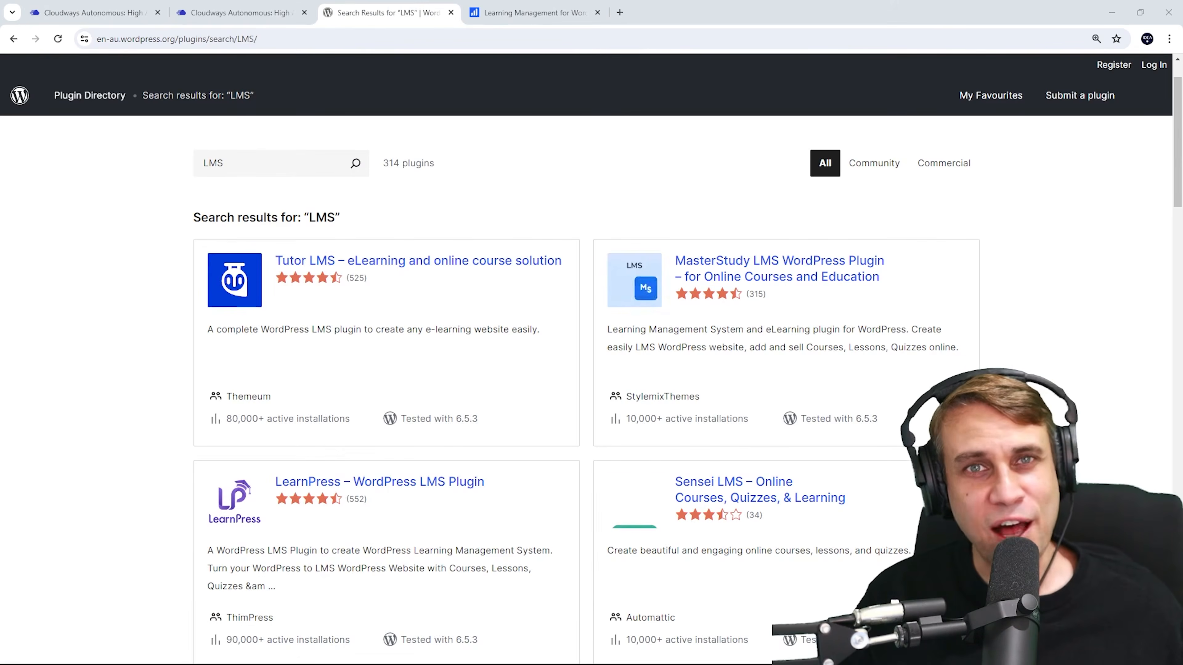
- Compare the LMS plugins in the WordPress plugin directory with the LearnDash product page
click(415, 331)
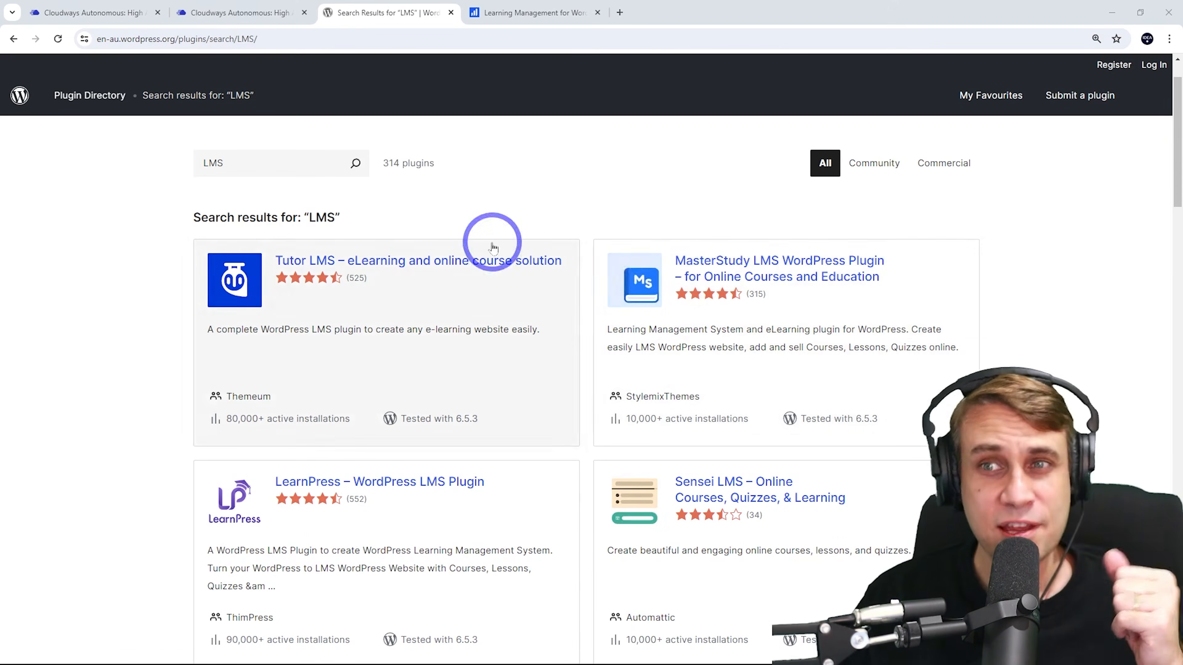
click(517, 13)
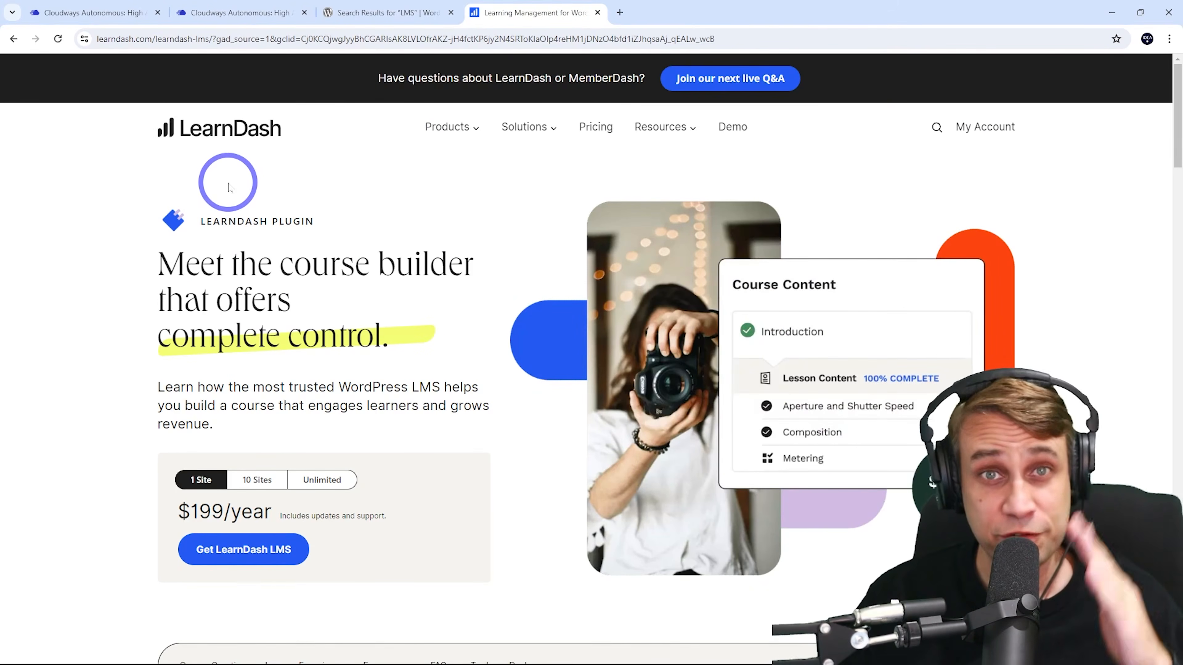
click(403, 13)
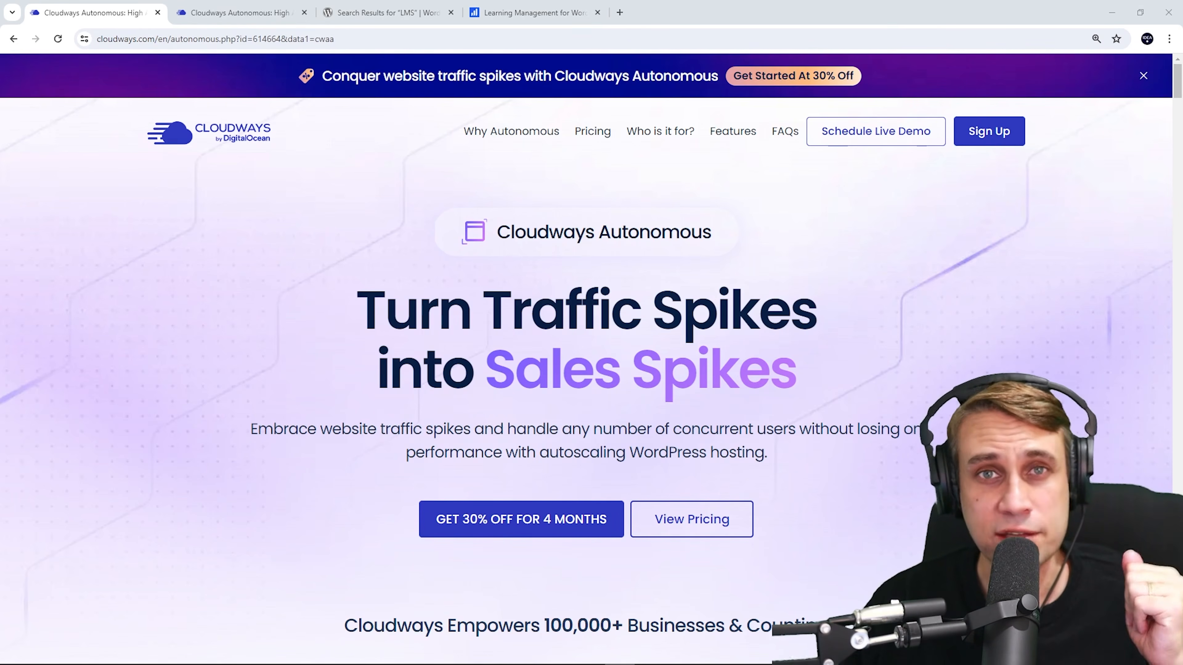
- Review the Cloudways Autonomous page, then open its sign-up form and agree to the terms
scroll(591, 414, down, 10)
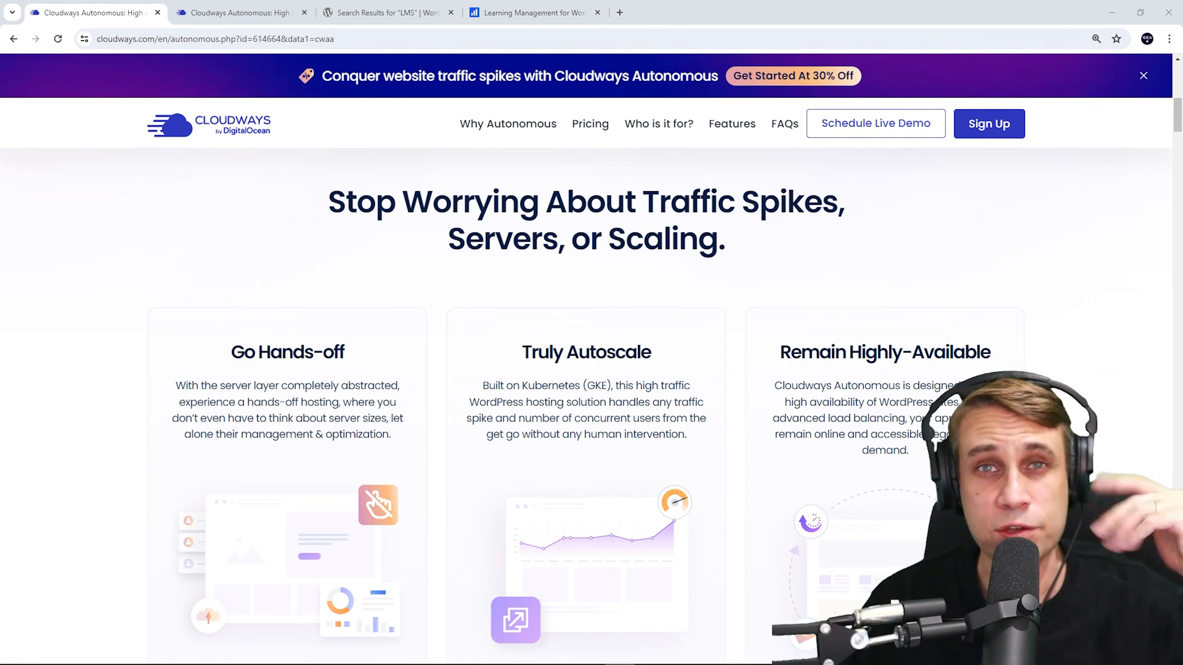
scroll(586, 372, down, 10)
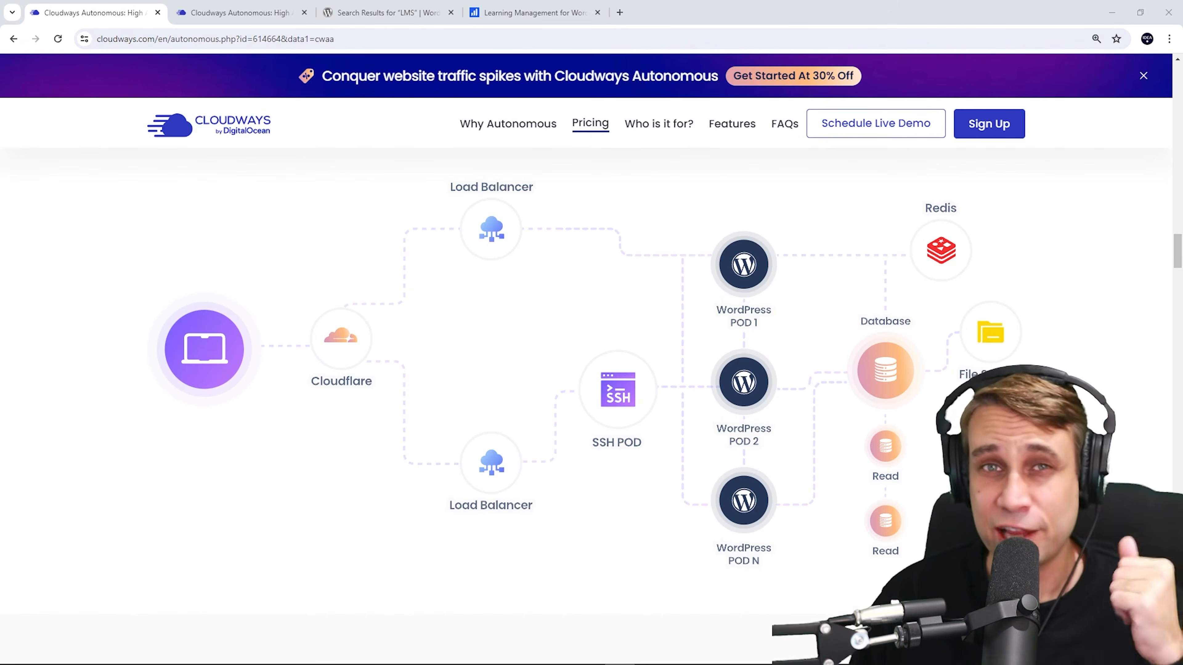
click(984, 128)
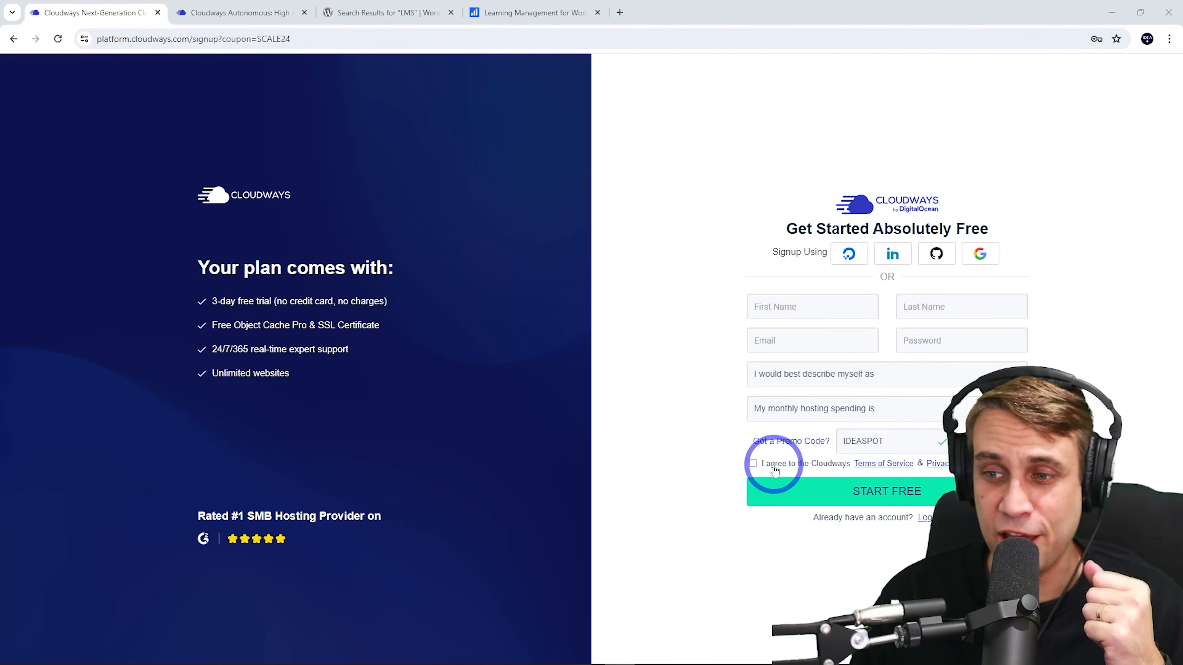
click(753, 463)
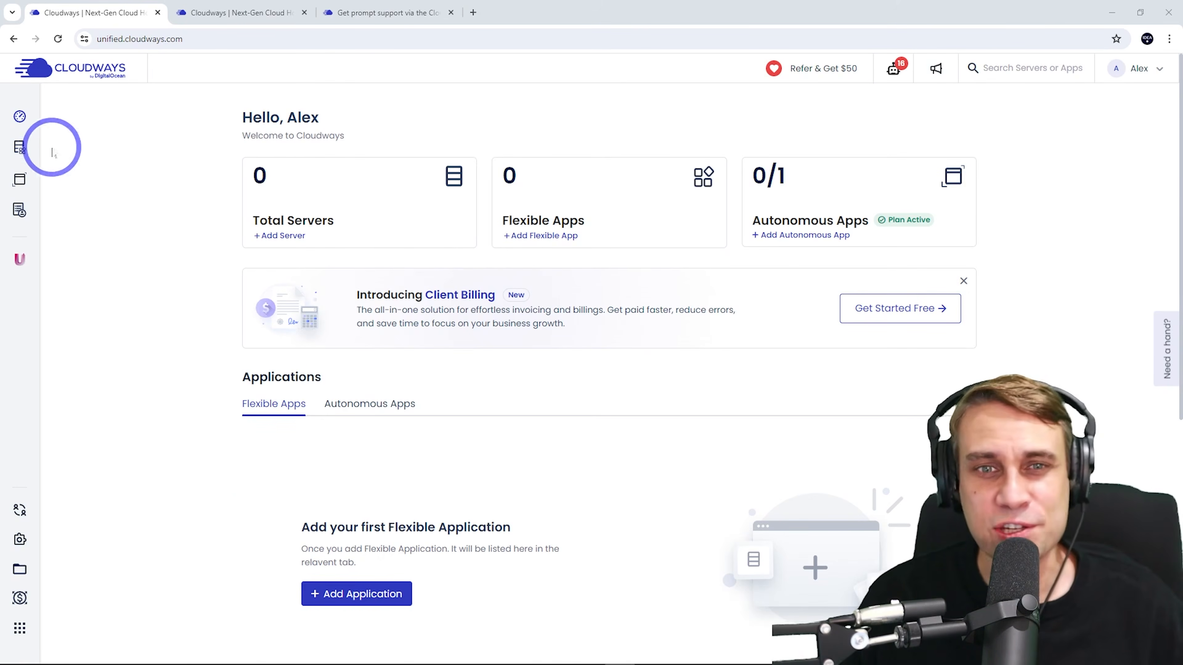
- Add an Autonomous WordPress application named "WordPress Masterstudy LMS" in the South Carolina region
mouse_move(40, 150)
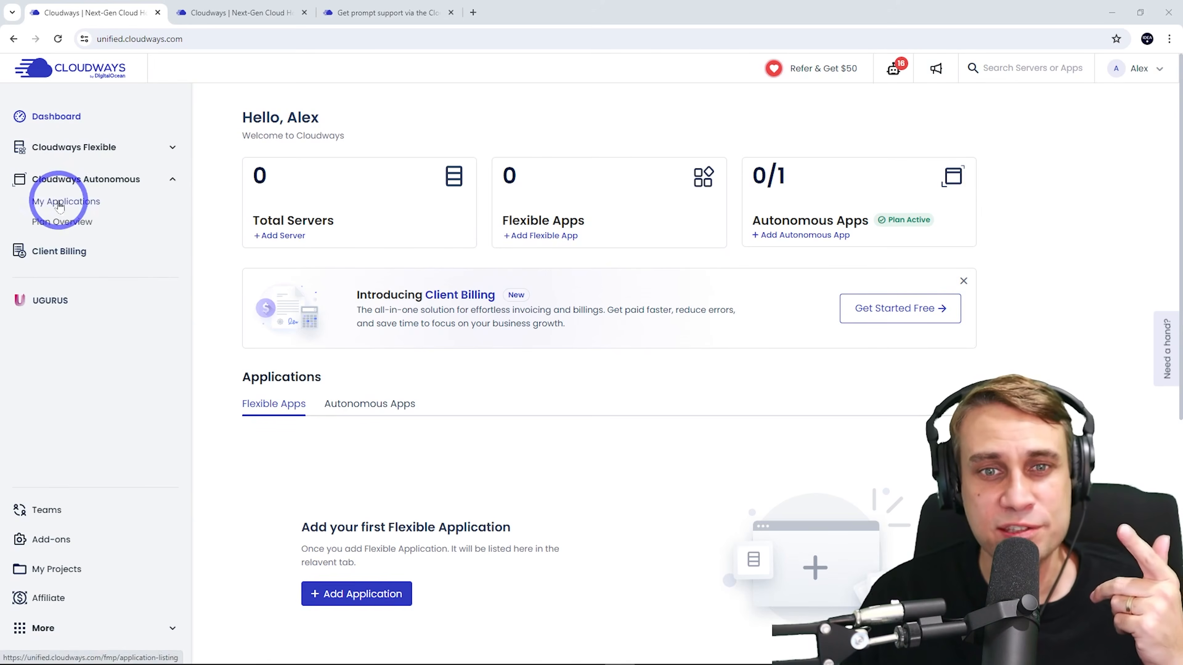
click(74, 203)
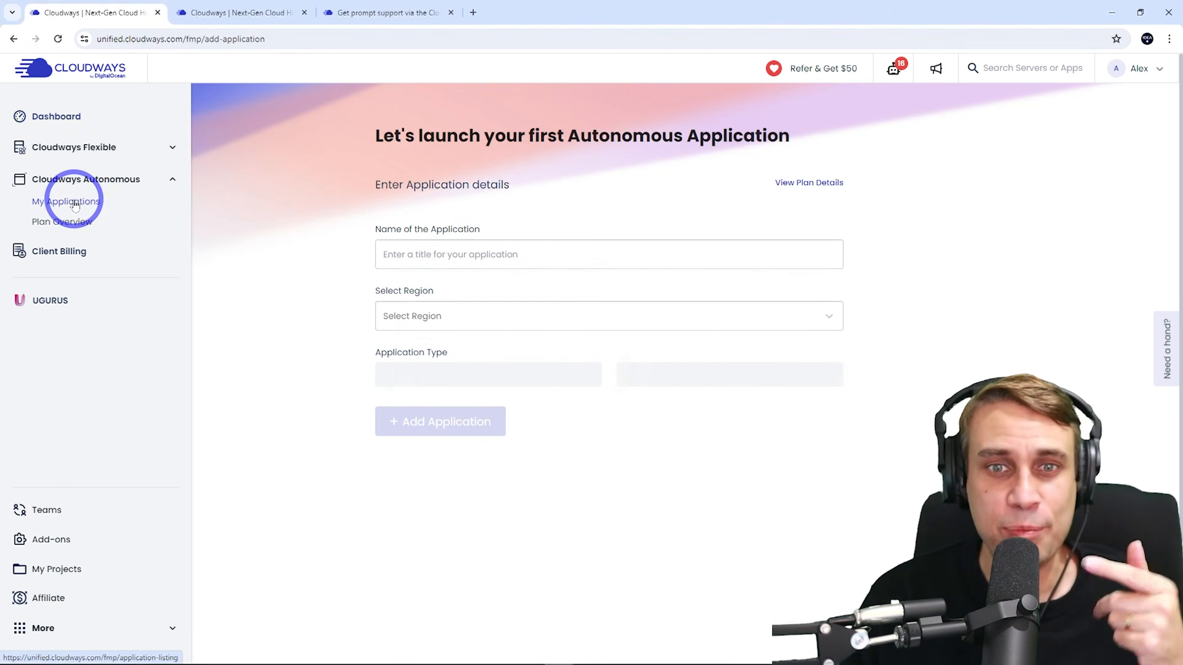
click(520, 252)
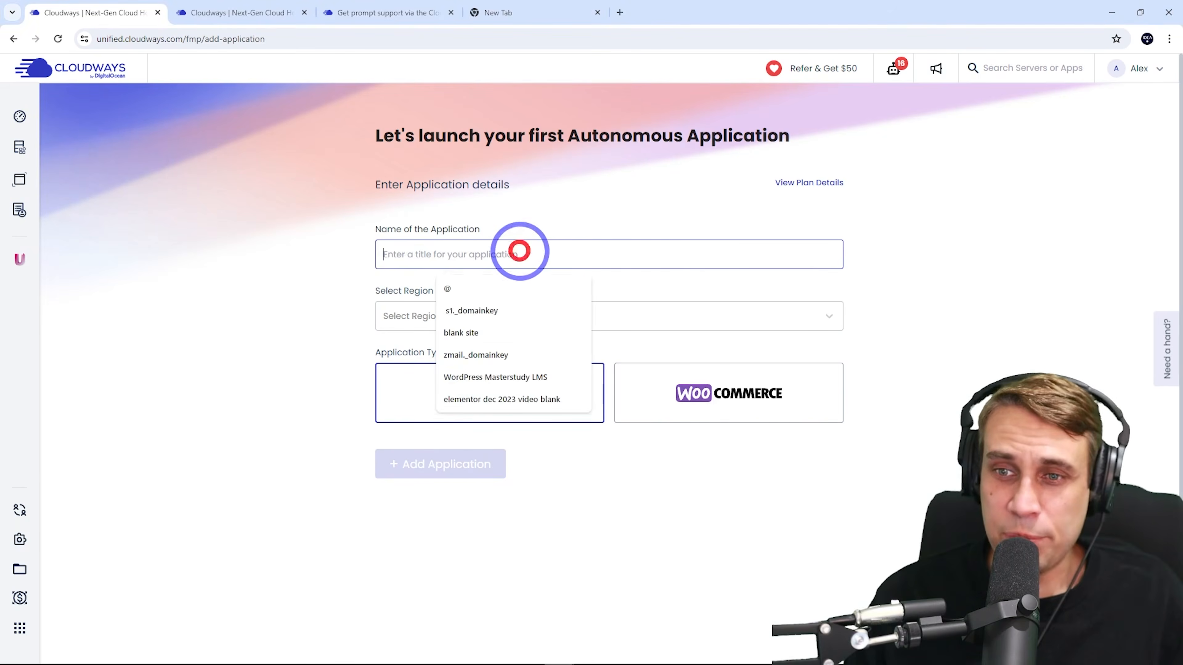
click(495, 377)
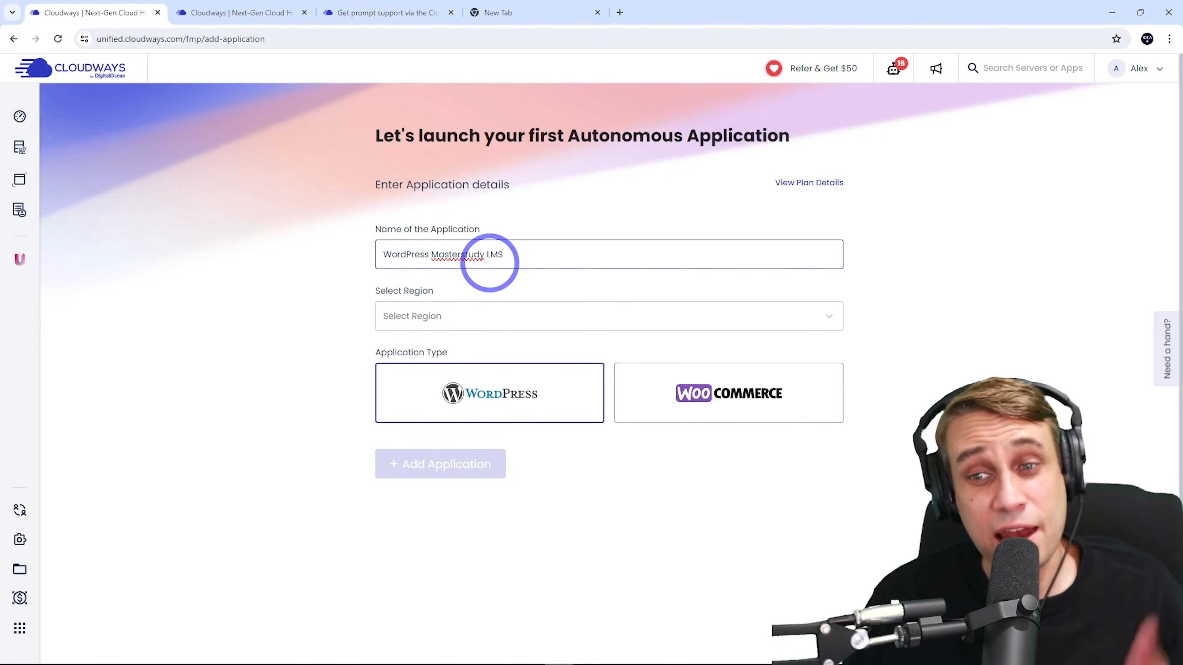
click(416, 316)
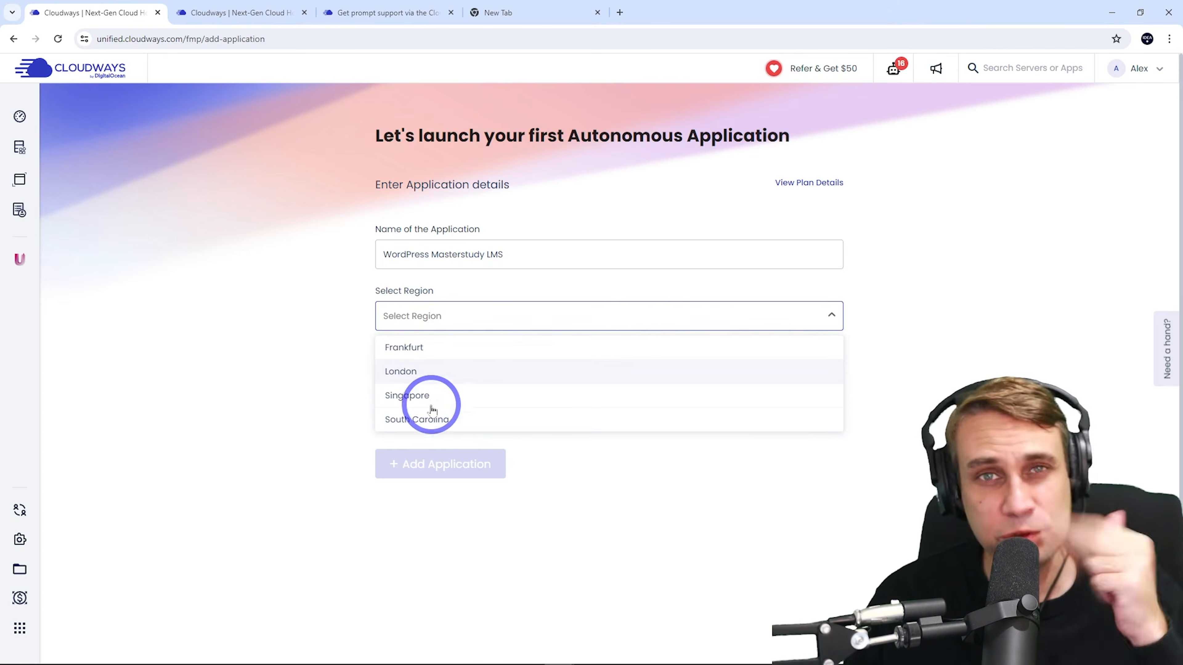
click(415, 418)
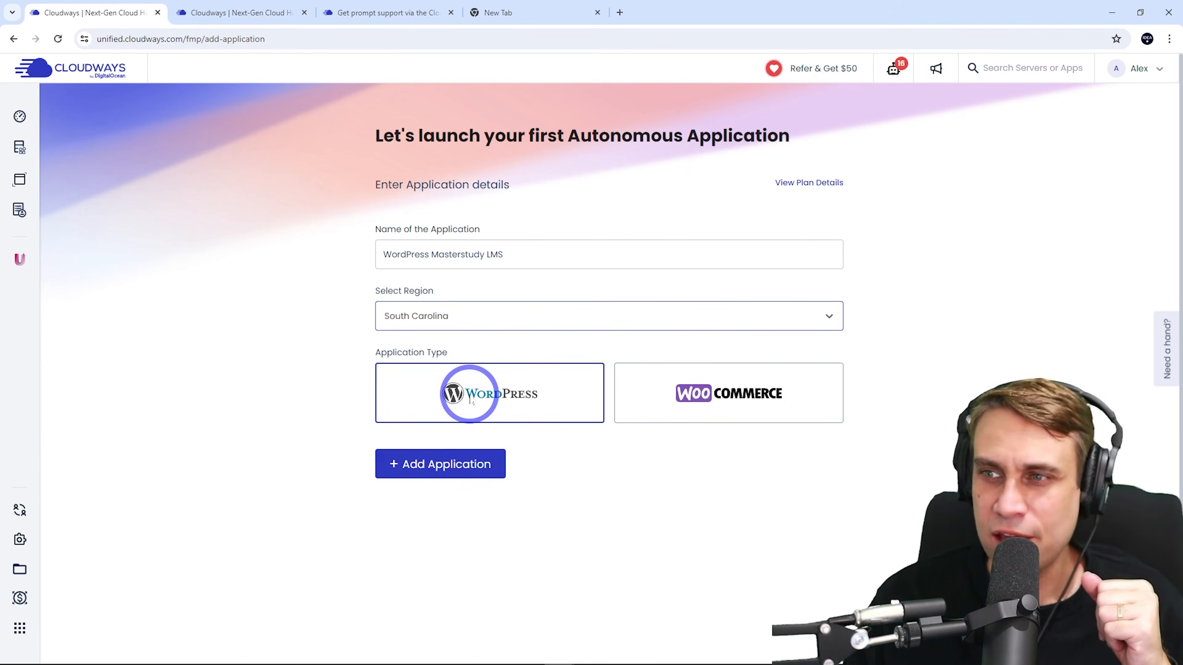
click(412, 466)
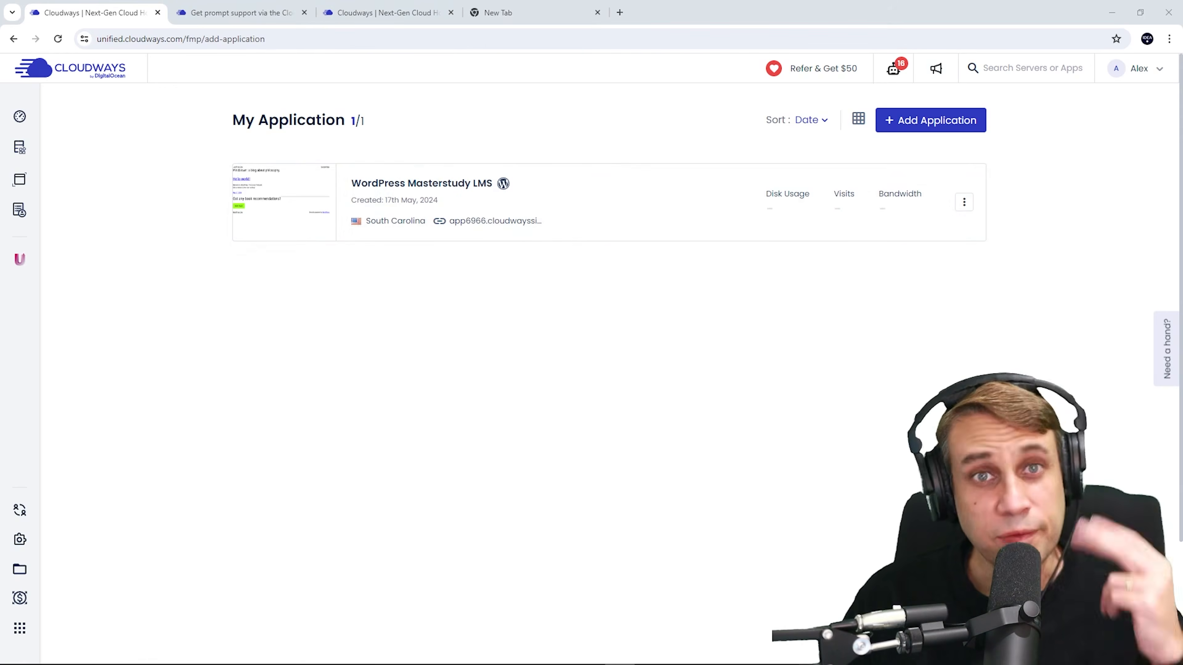
- Open the WordPress Masterstudy LMS application and examine its caching details and the Cloudways support plans
click(443, 185)
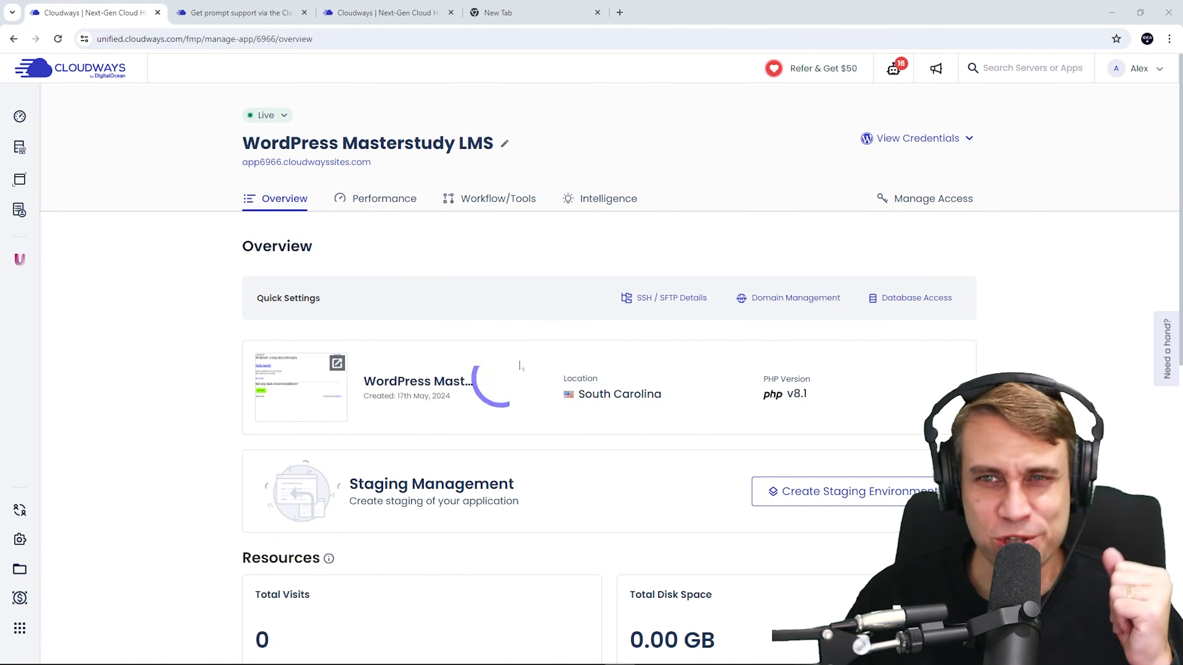
click(340, 201)
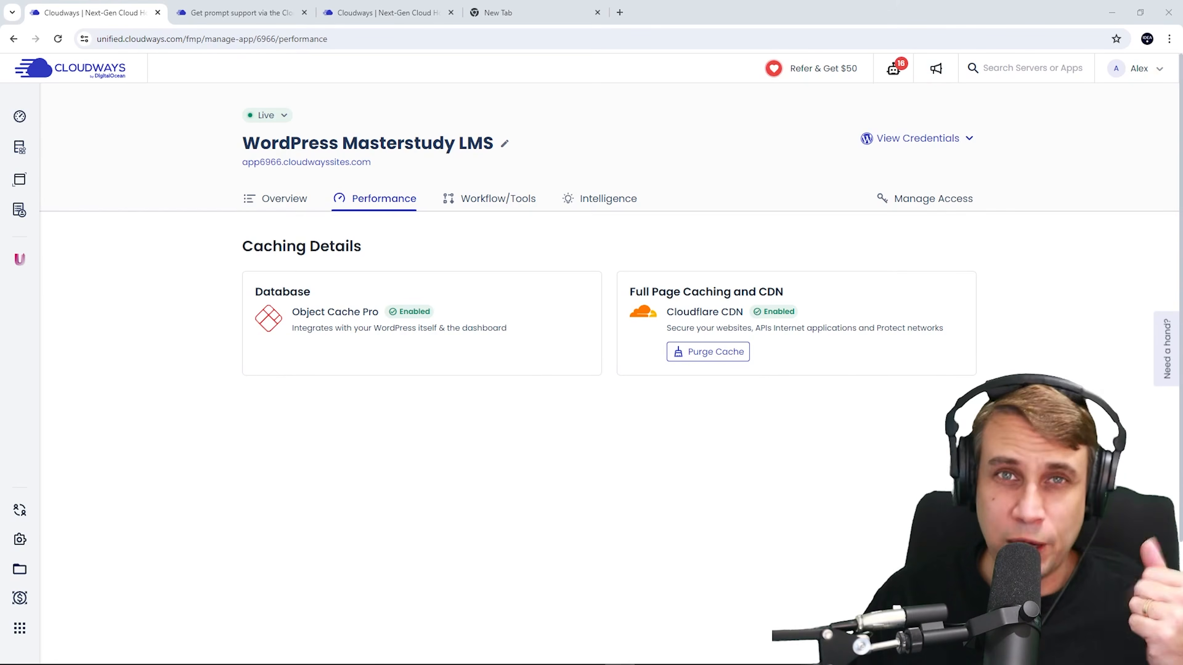
click(1166, 355)
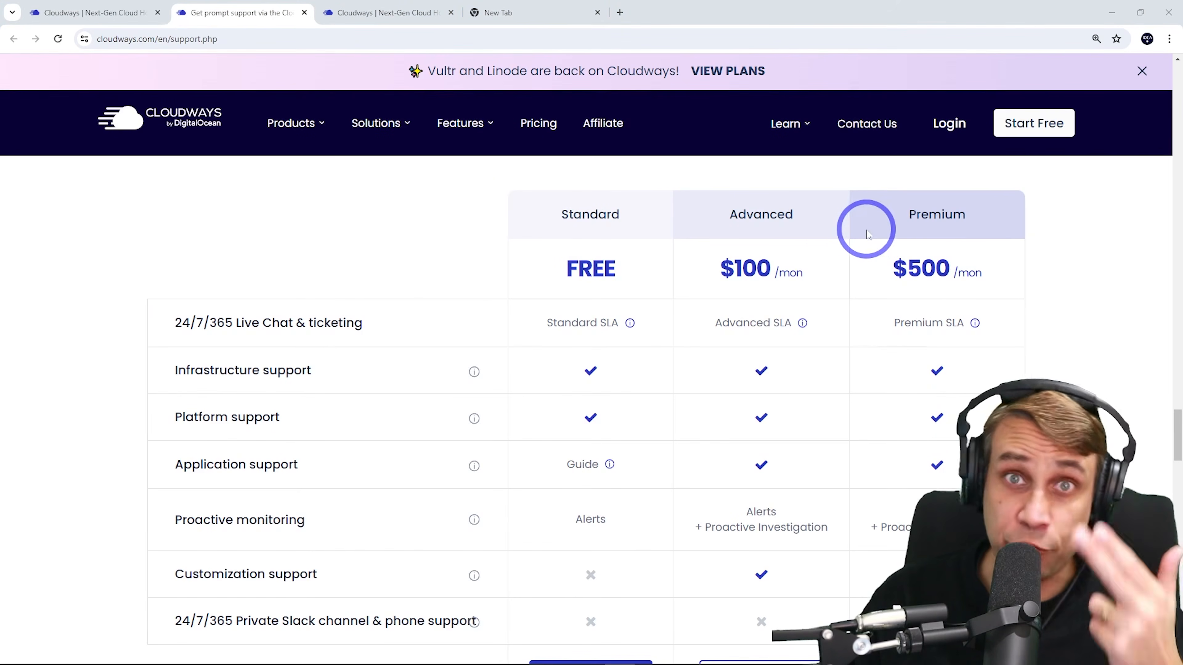
mouse_move(475, 583)
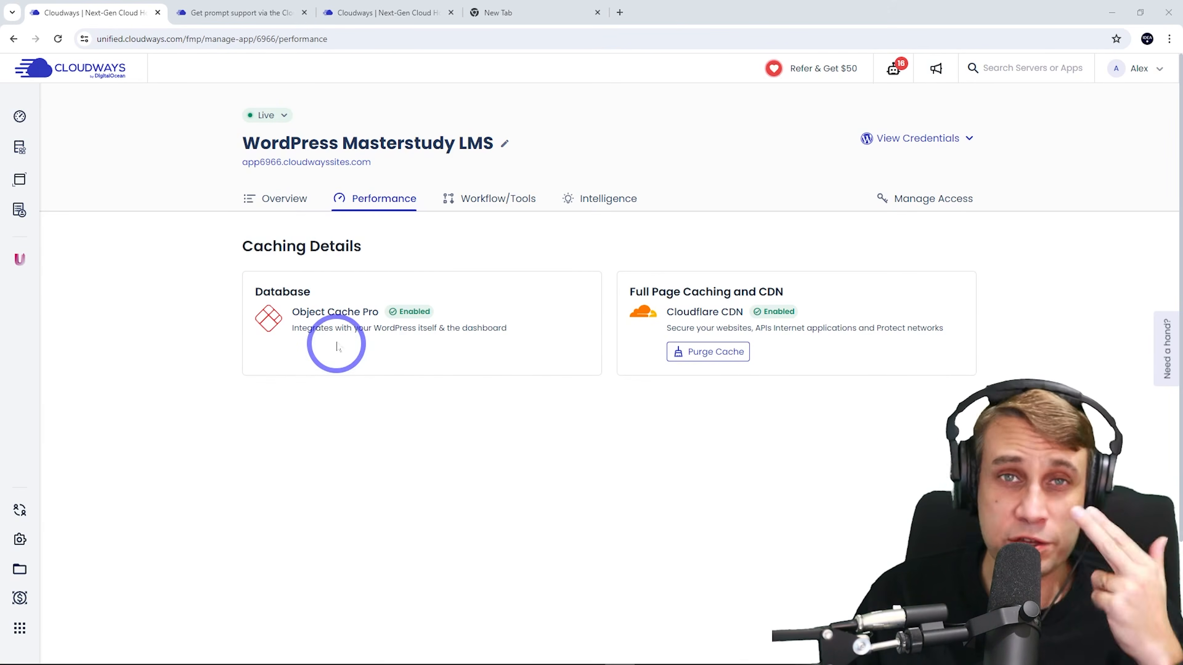
- Add the domain ideaspot.online to the application in its domain management
click(282, 199)
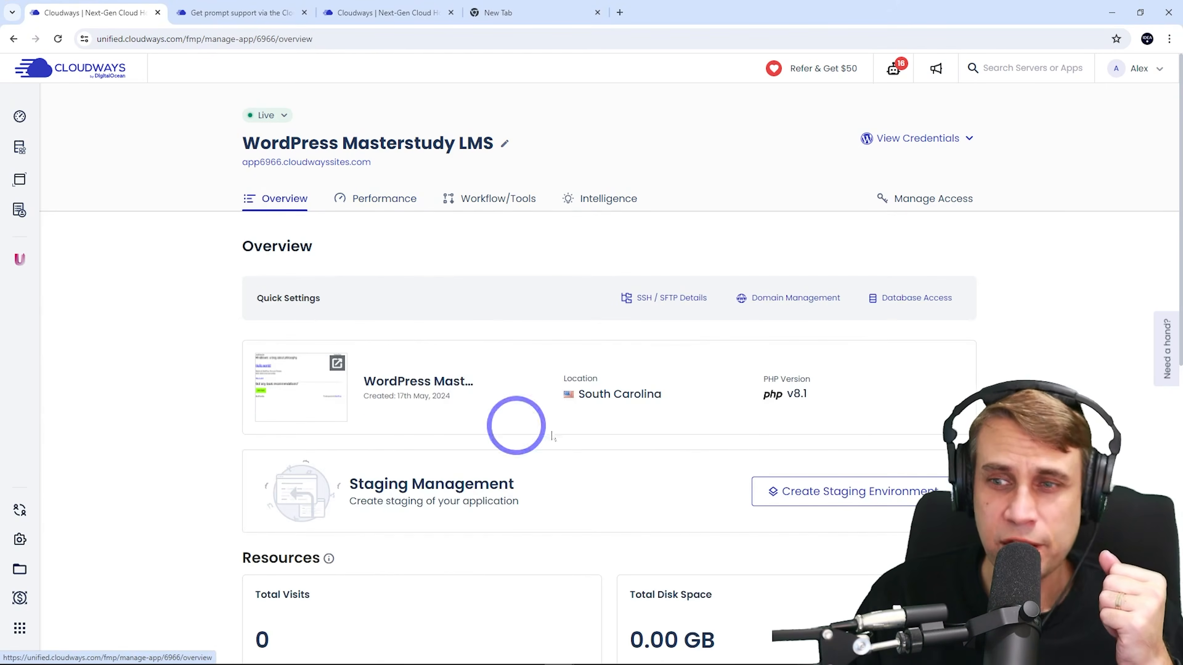
click(787, 298)
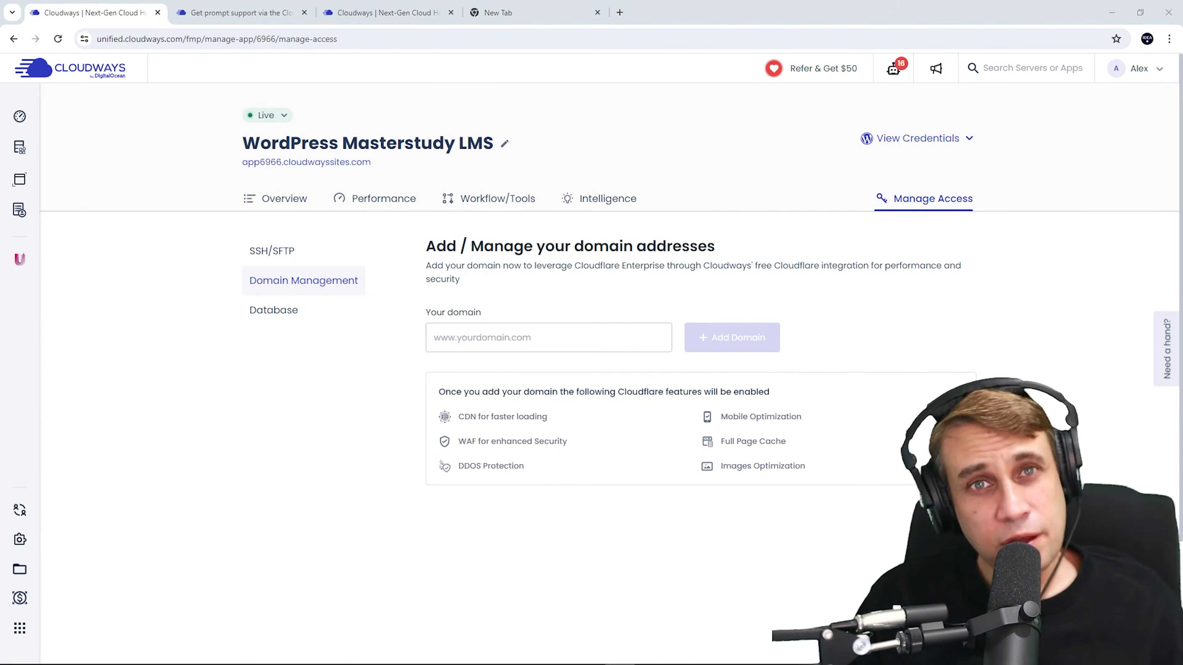
click(488, 338)
text(ideaspot.online)
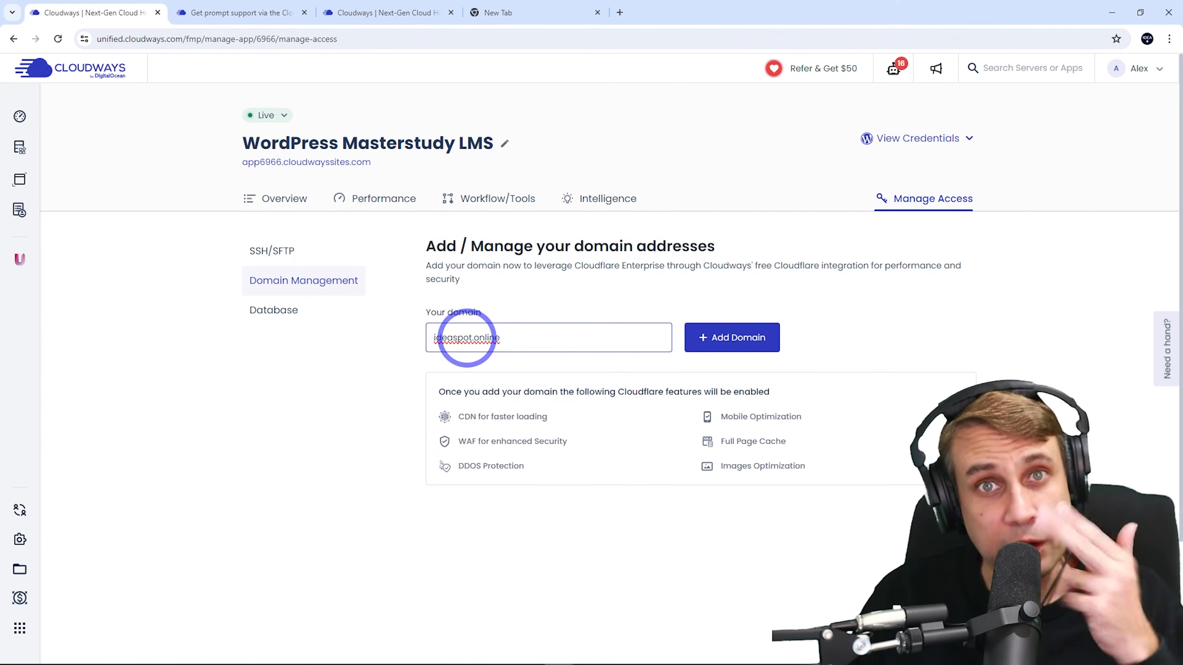
click(783, 345)
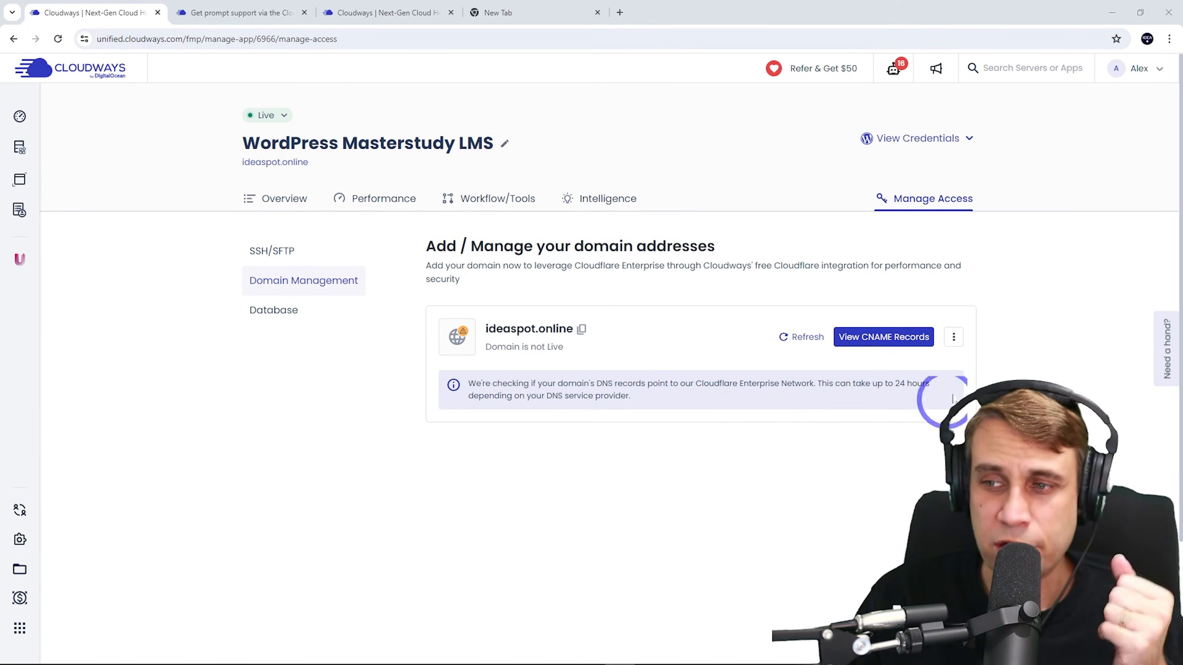
- Look up the required CNAME records and add one in Namecheap's advanced DNS with host @ and target secure.cloudwayssites.com
click(887, 336)
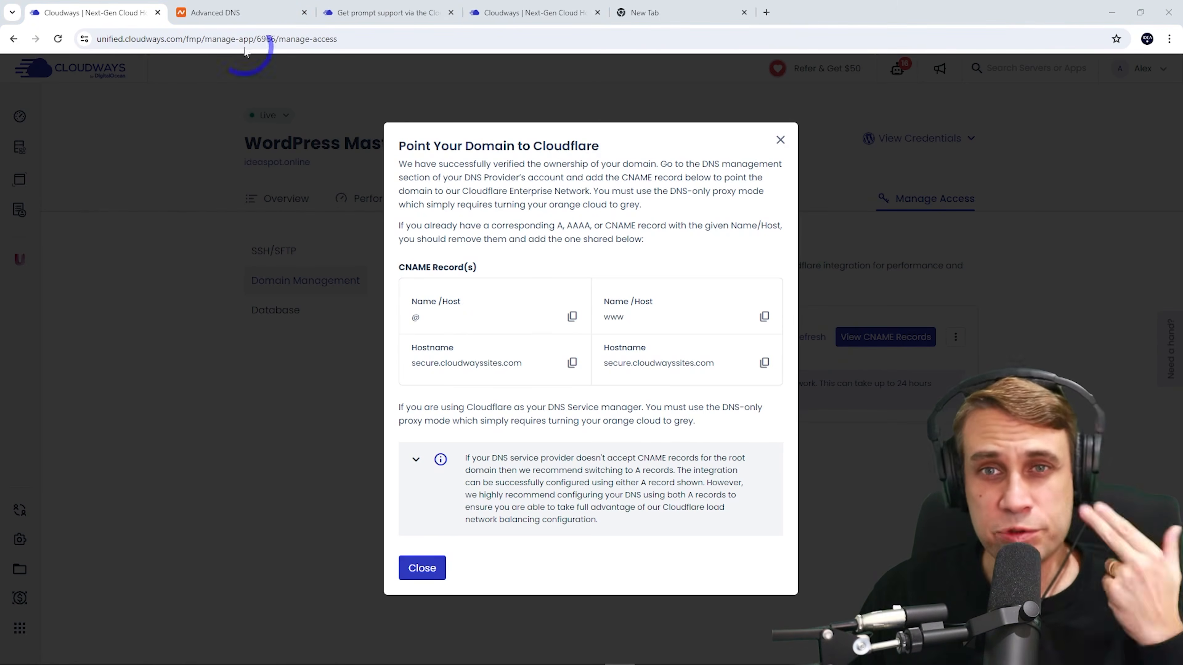
click(219, 6)
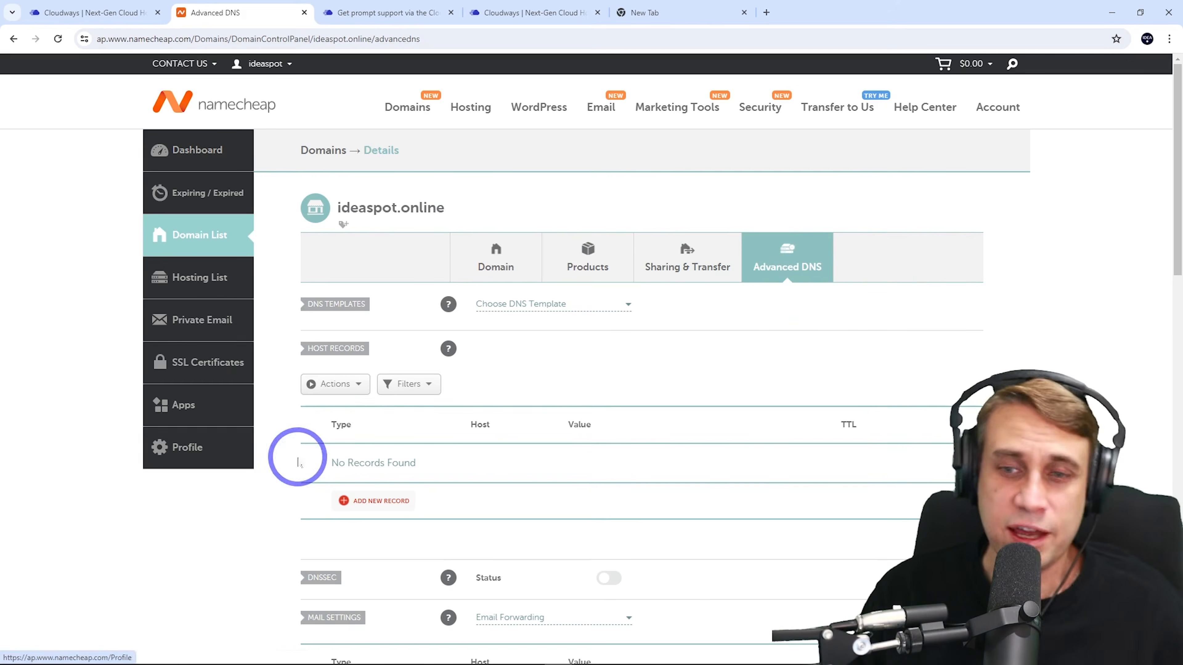
click(381, 498)
scroll(383, 494, down, 5)
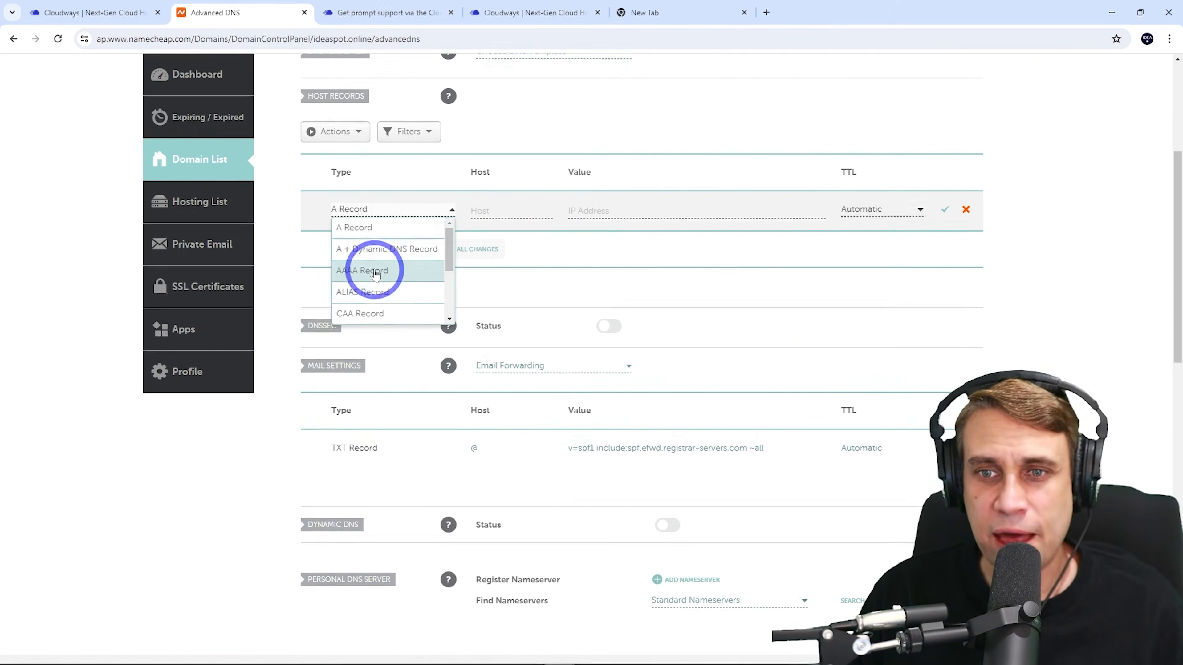
scroll(367, 270, down, 1)
click(354, 274)
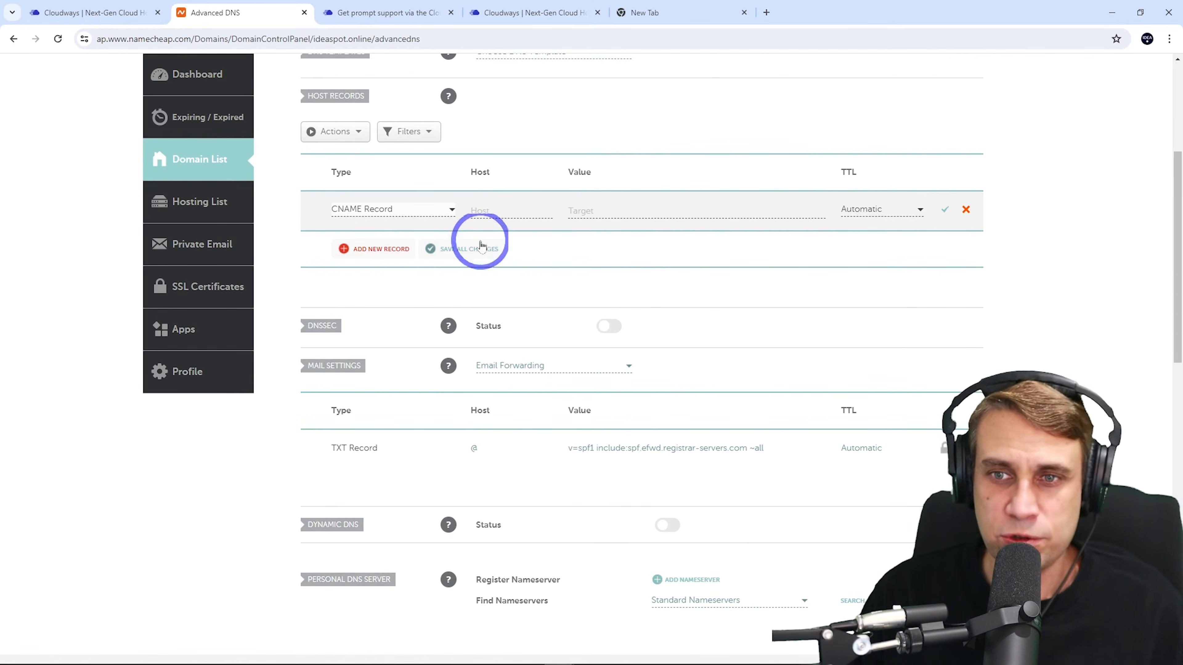
click(490, 209)
text(@)
click(635, 209)
text(secure.cloudwayssites.com)
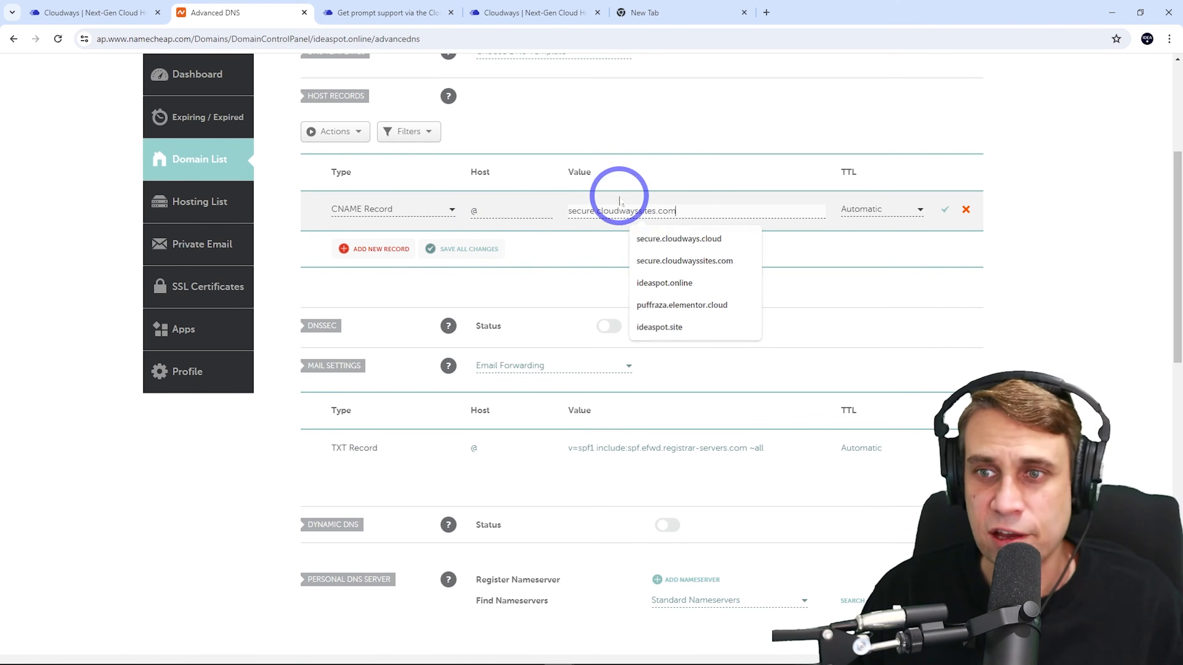
click(943, 214)
- Add a second CNAME record for ideaspot.online with host www and target secure.cloudwayssites.com
click(384, 249)
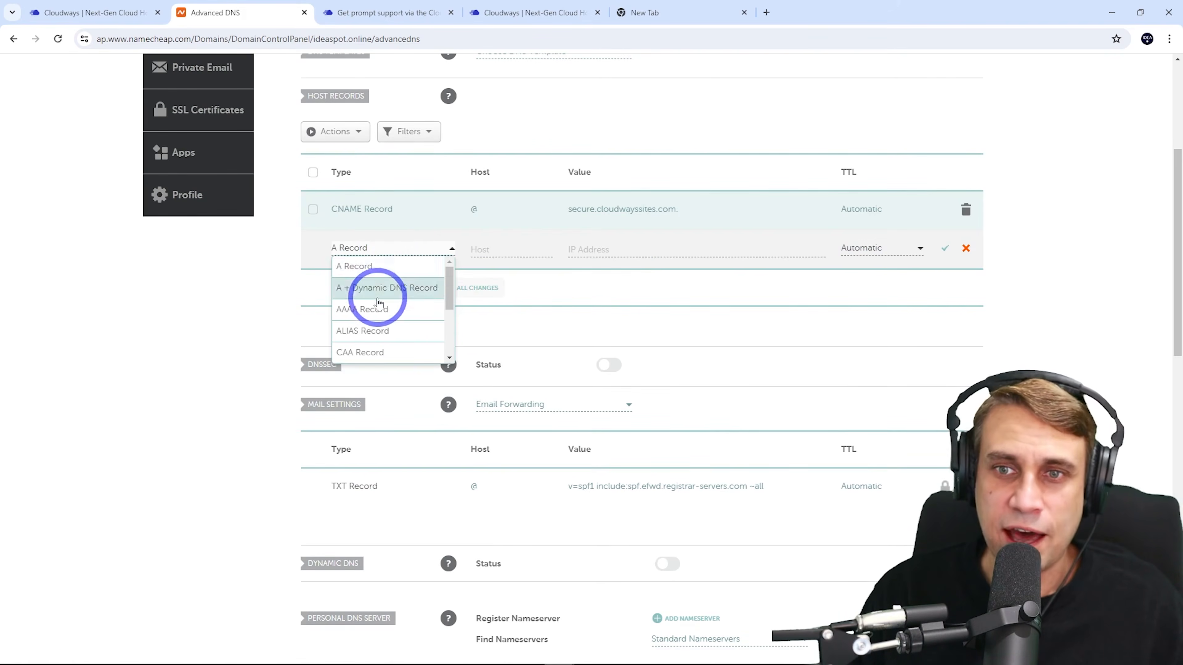
scroll(378, 304, down, 1)
click(366, 280)
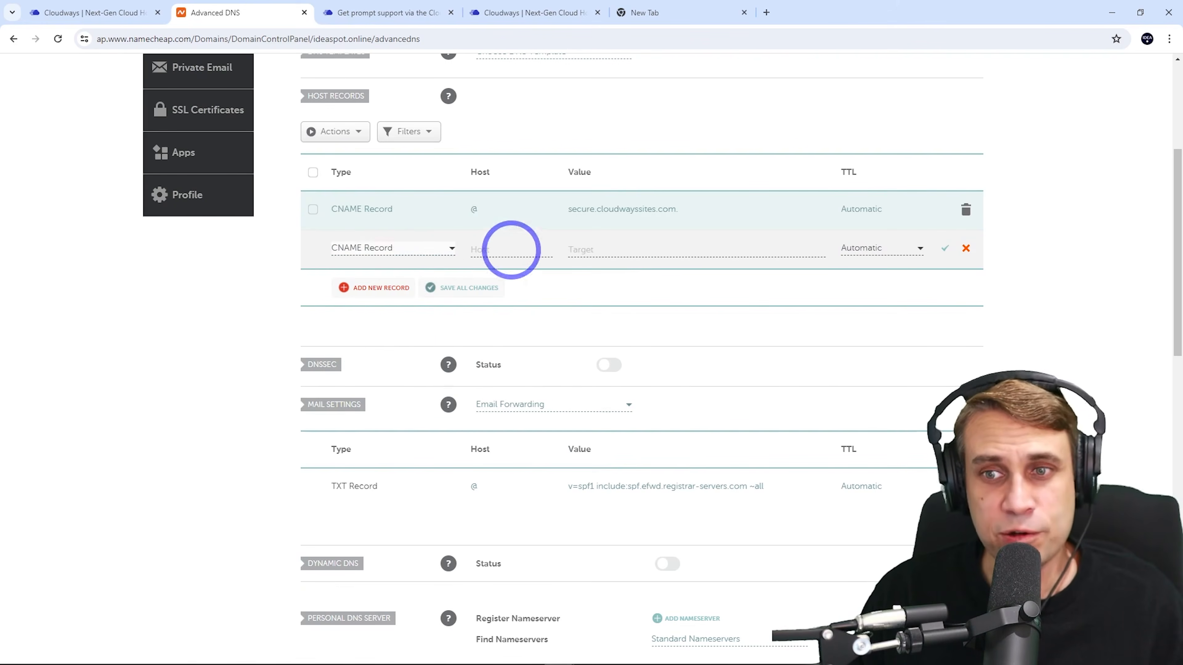
click(495, 254)
text(www)
click(587, 249)
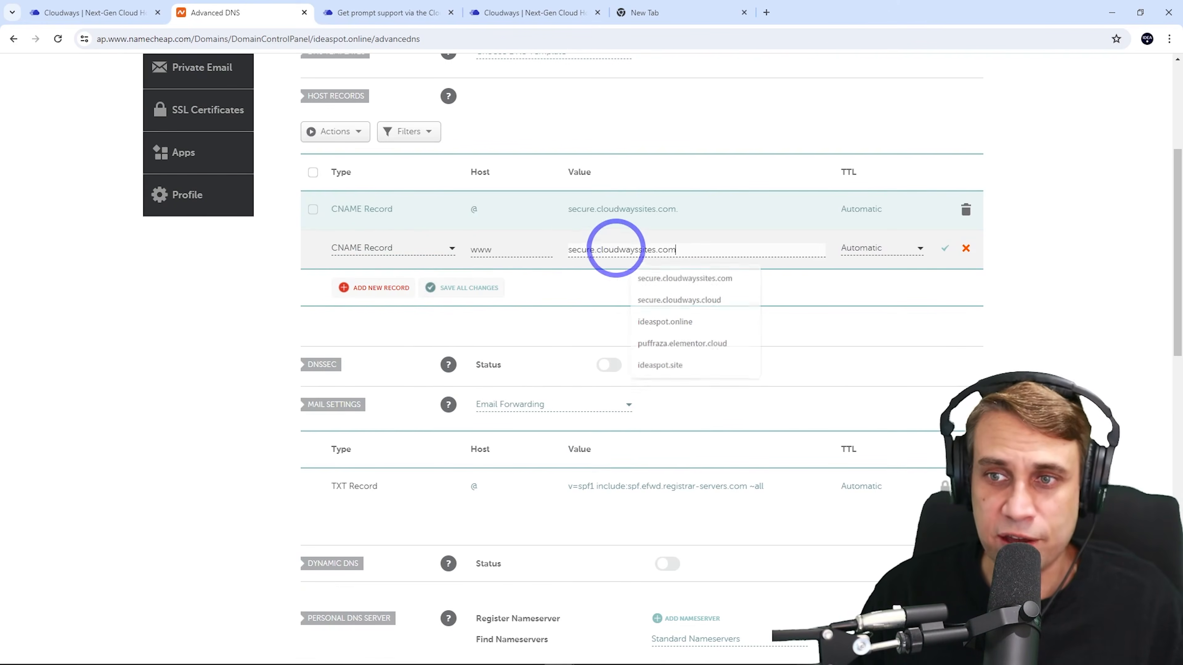
click(721, 267)
click(943, 249)
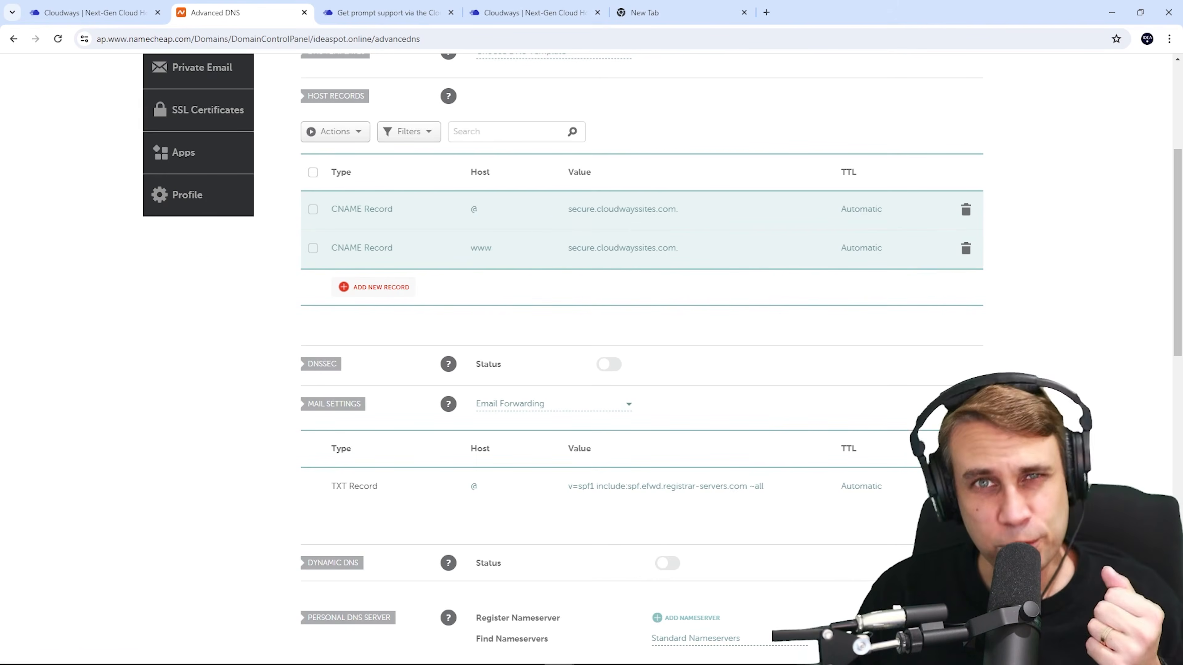
- Return to Cloudways, dismiss the CNAME instructions and open the site's wp-admin login page from the application's credentials
click(119, 12)
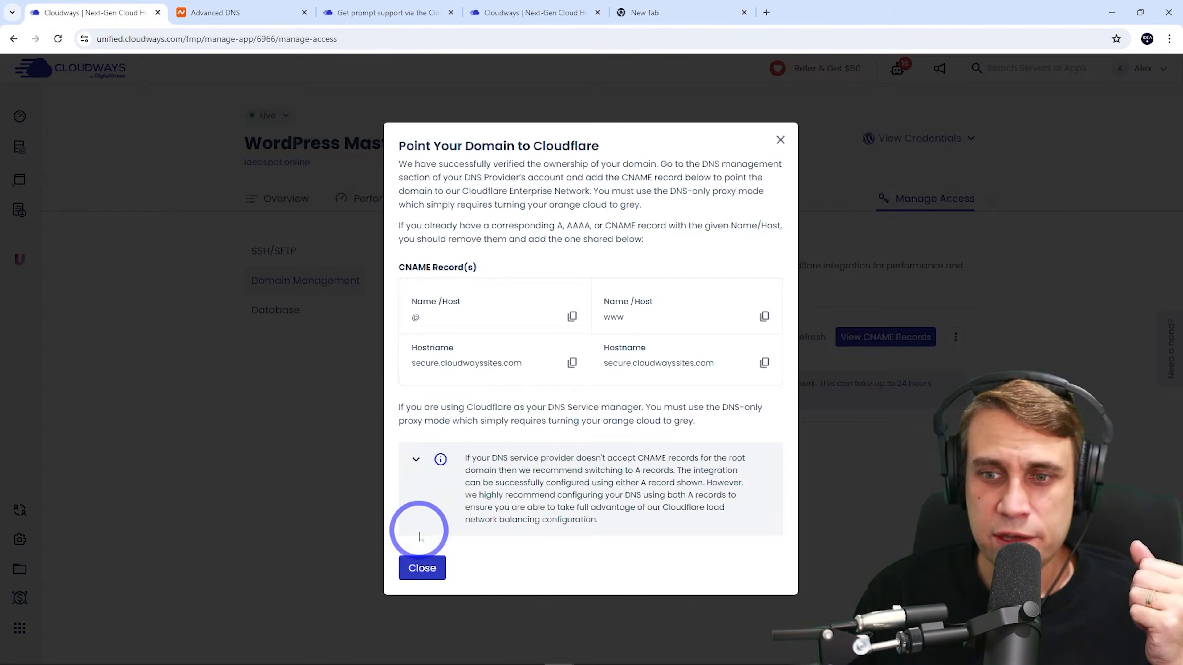
click(417, 569)
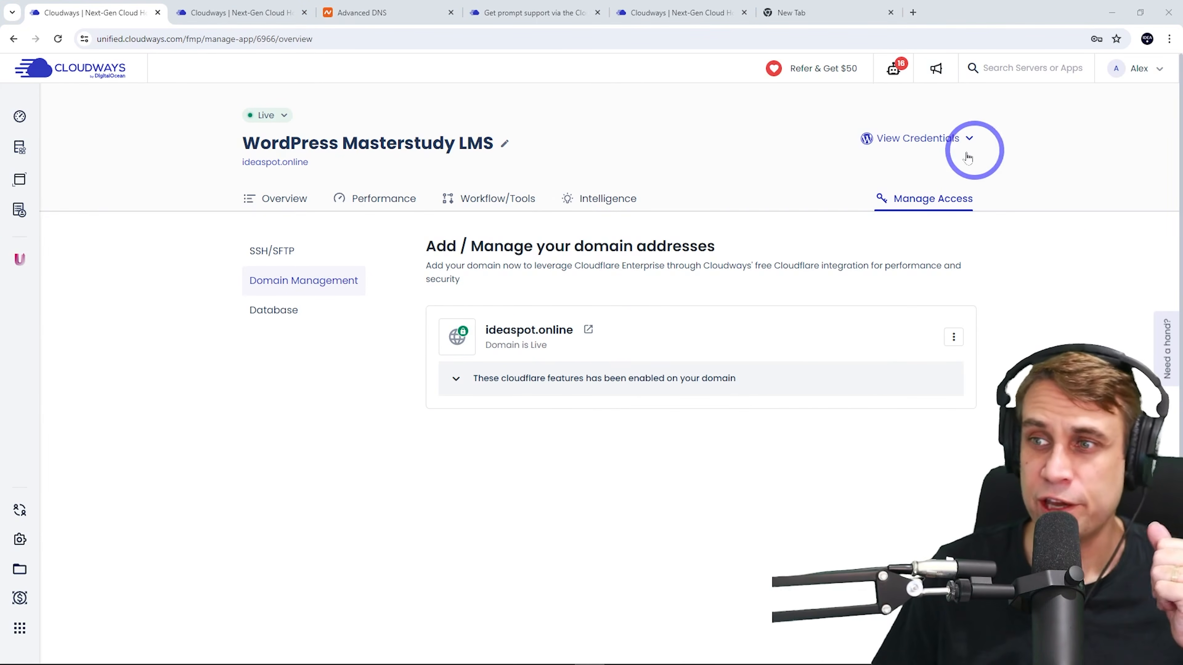
click(900, 148)
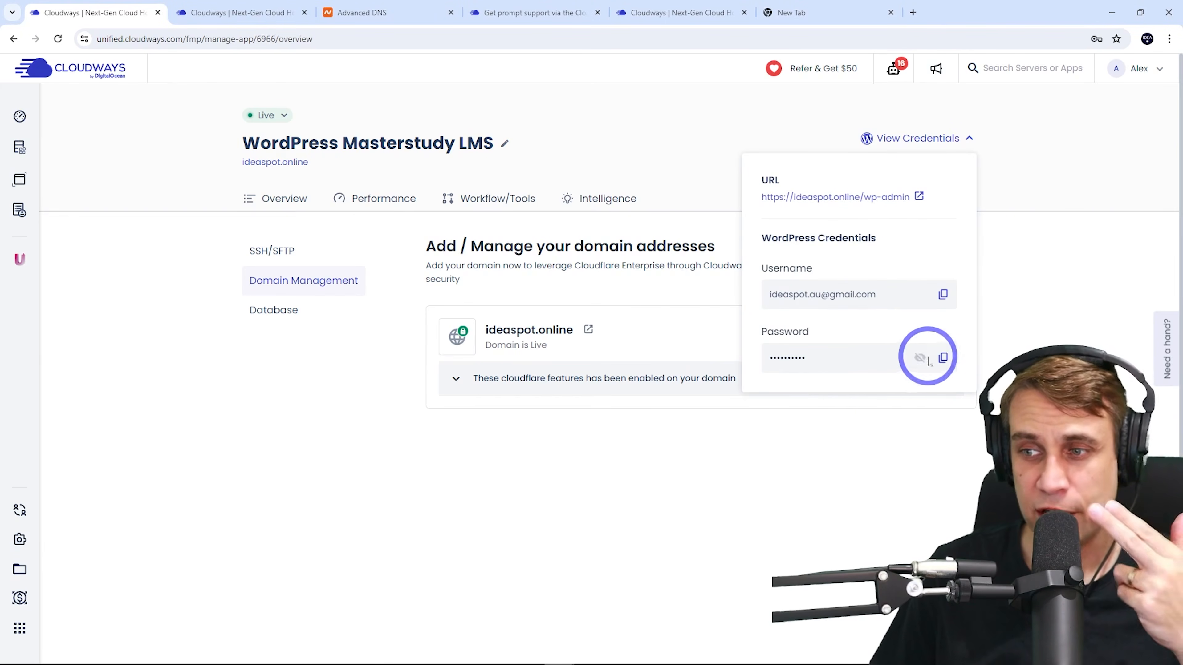
click(870, 199)
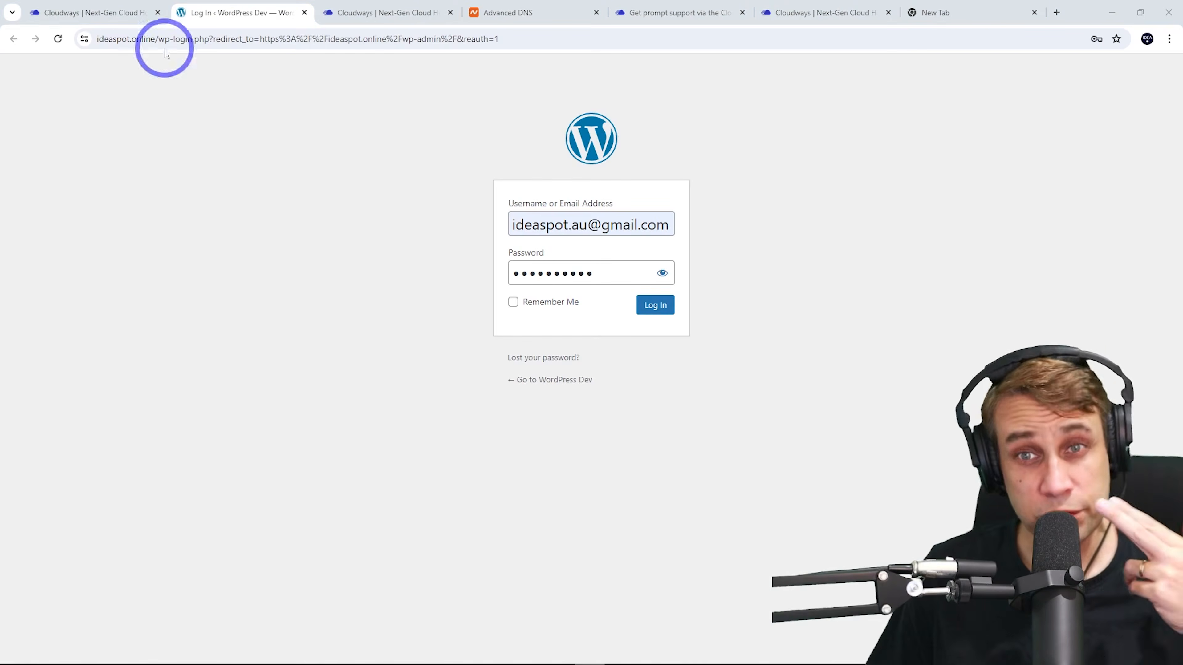
- Log in to the WordPress admin of ideaspot.online with the prefilled credentials
click(135, 15)
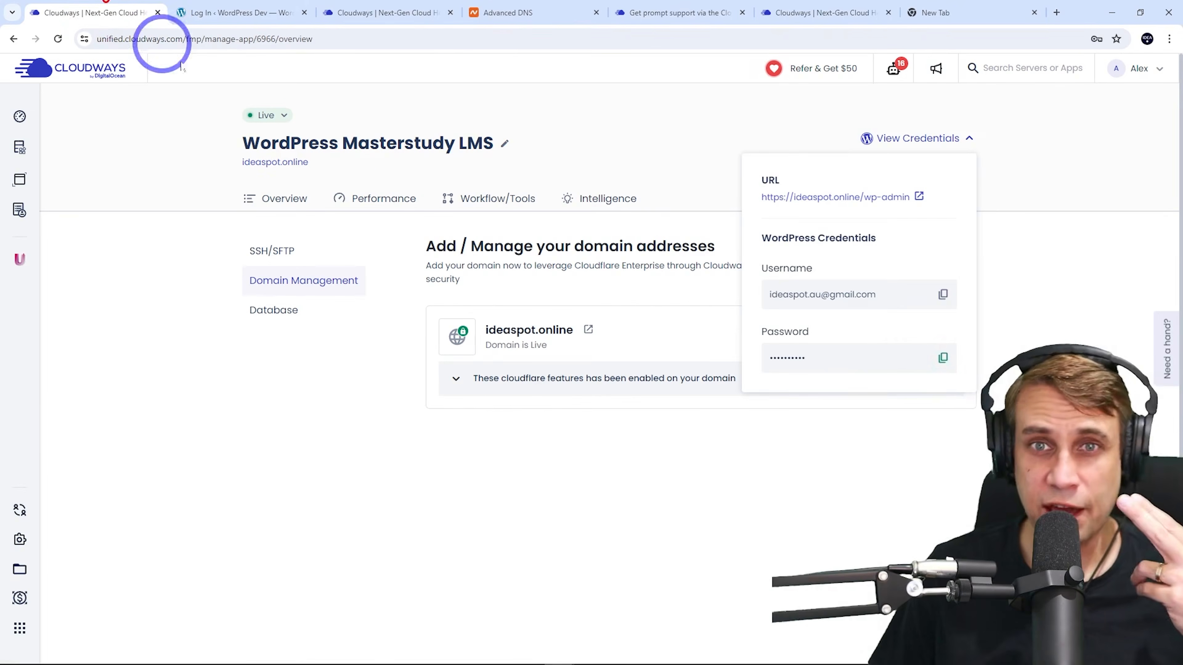
click(268, 7)
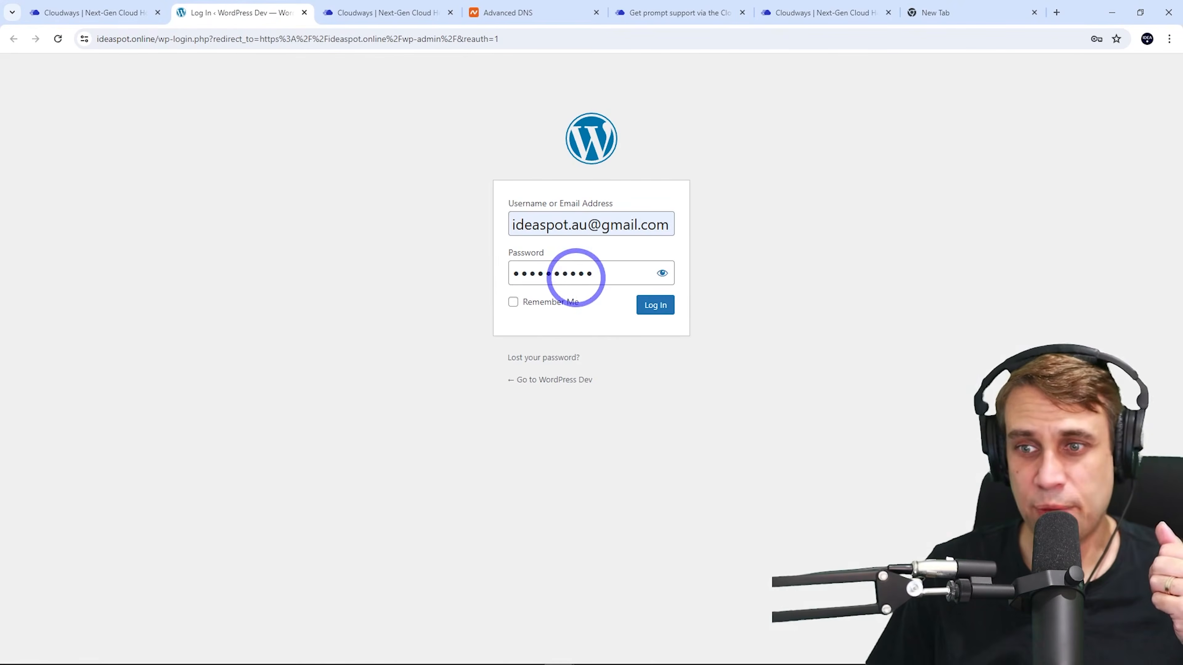
click(656, 305)
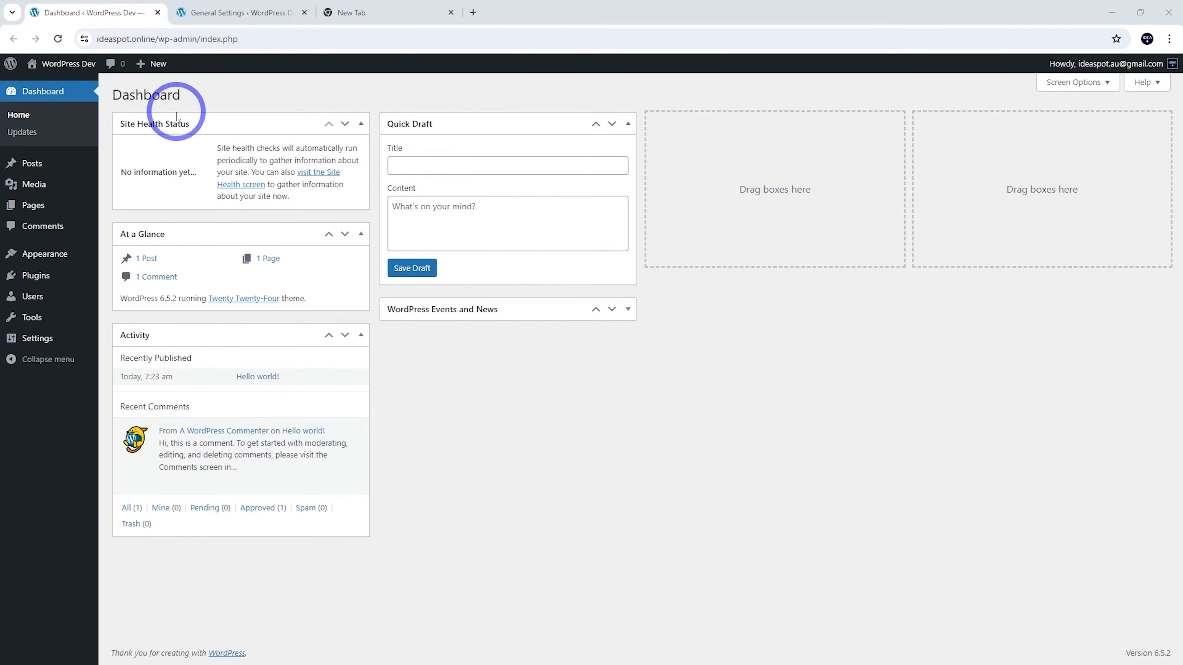
- In the general settings, allow anyone to register, set the site title to "Ideaspot Tutorials" and the tagline to "Online Course", and save
click(32, 339)
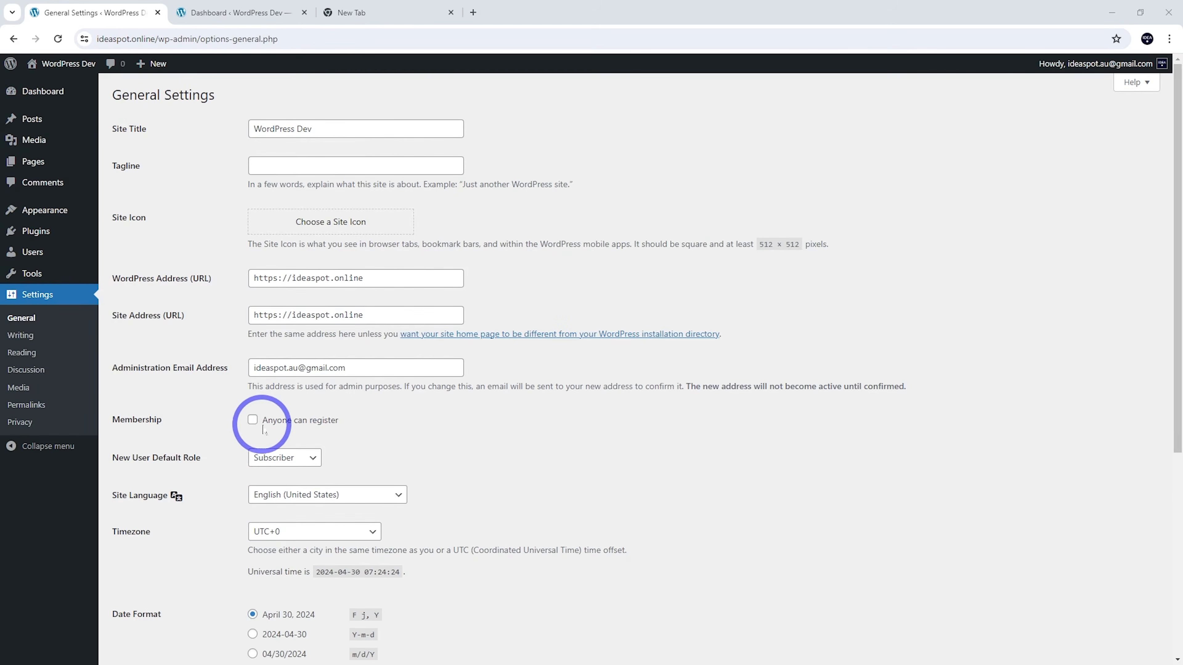
click(252, 422)
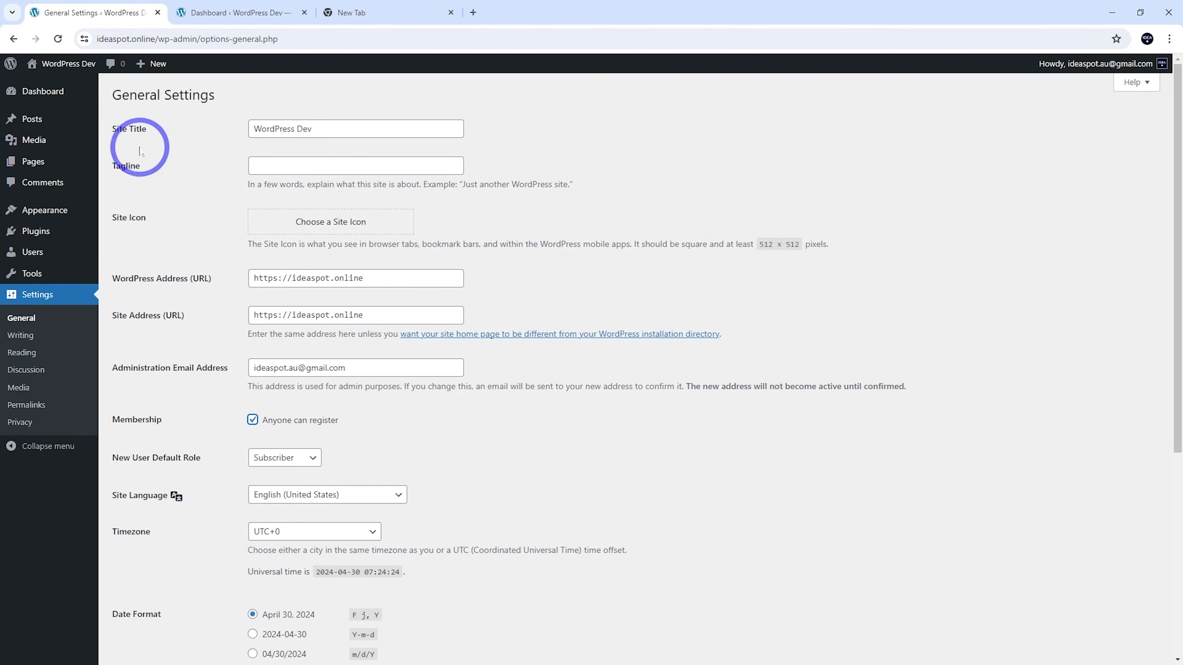
triple_click(261, 129)
text(Ideaspot Tutorials)
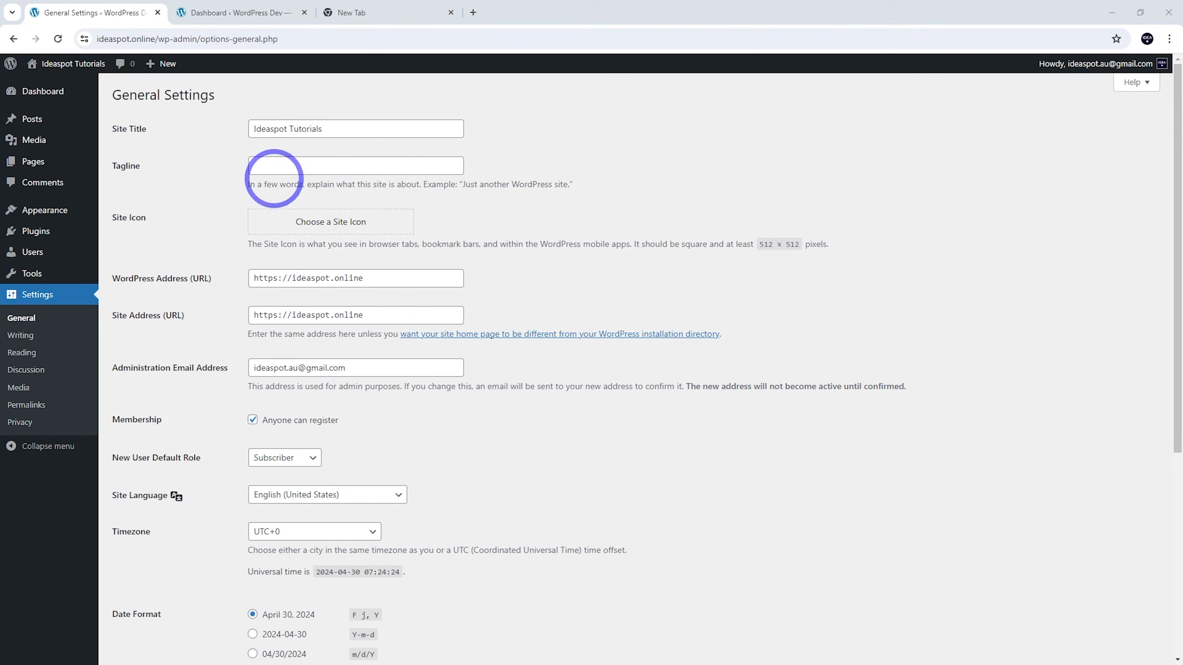
click(272, 169)
text(Online Course)
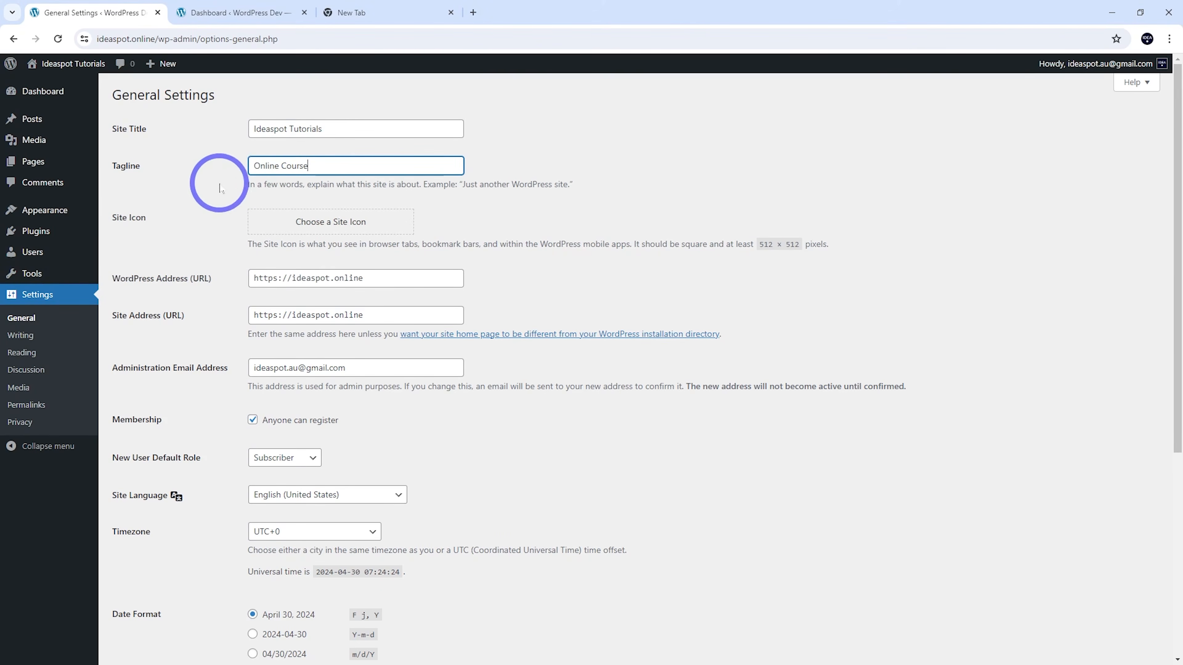
scroll(219, 195, down, 6)
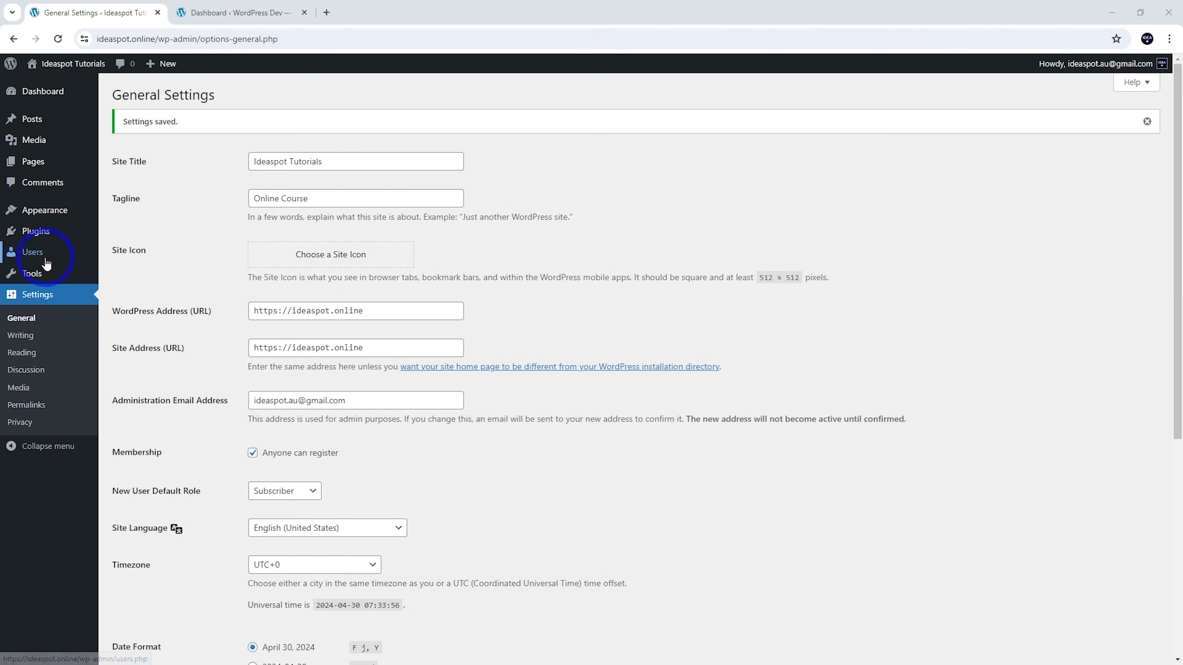
- Open the administrator's user profile for editing and set the nickname to Ideaspot
click(46, 262)
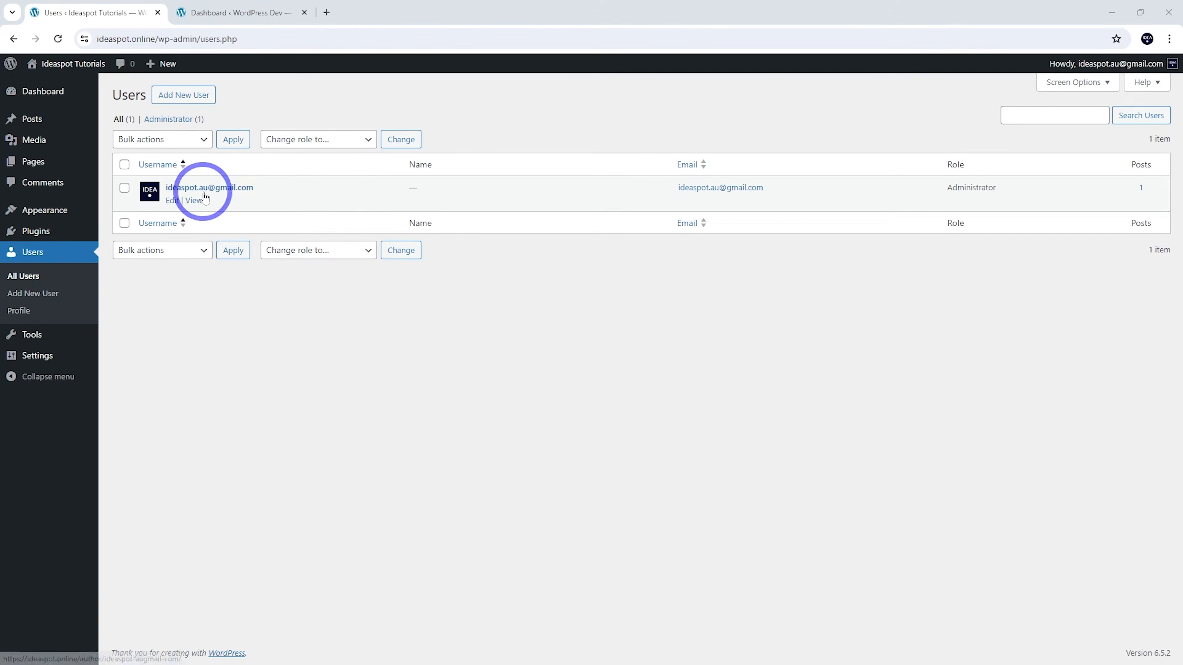
click(170, 200)
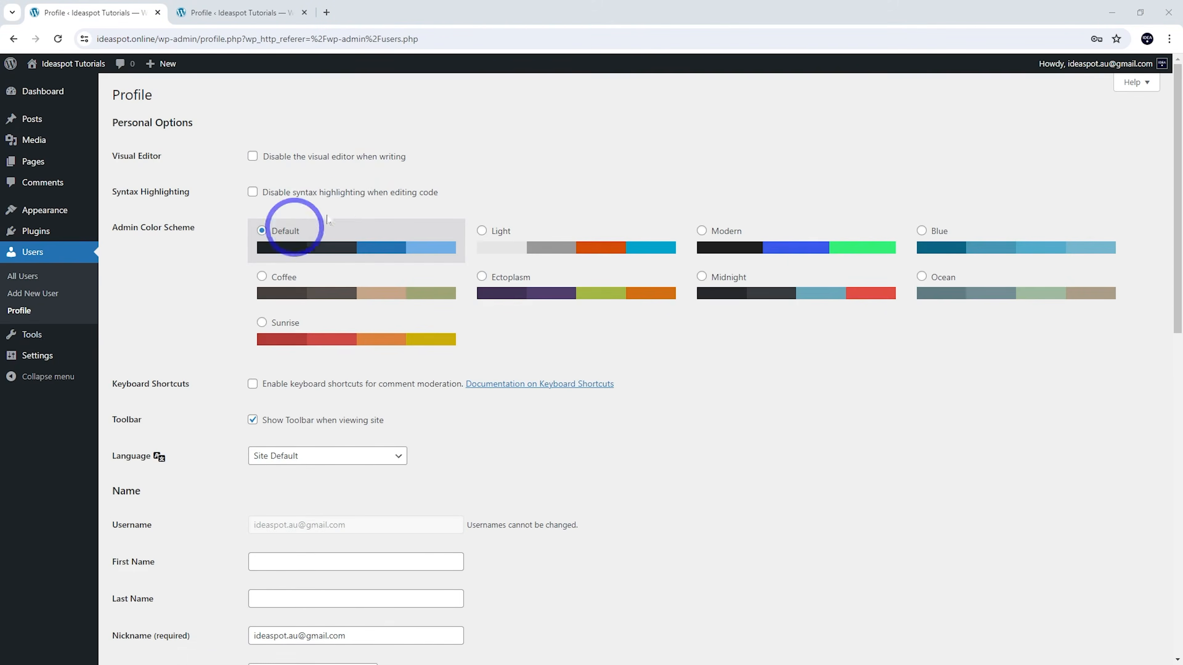
scroll(200, 490, down, 2)
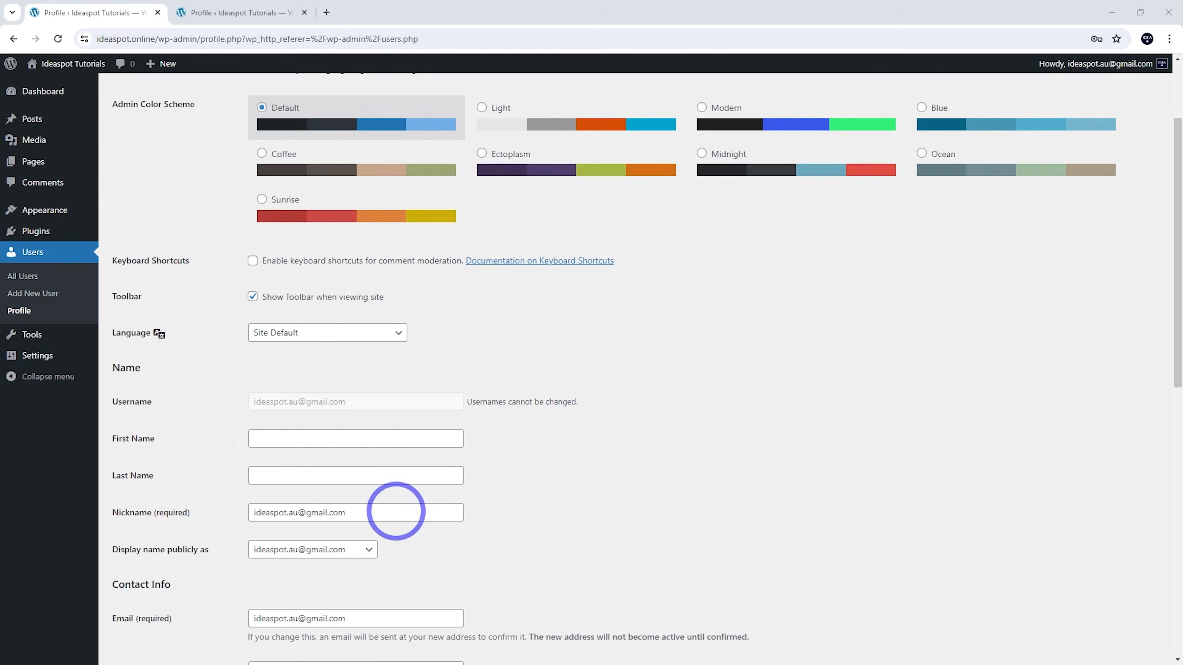
triple_click(298, 512)
text(Ideaspot)
click(540, 503)
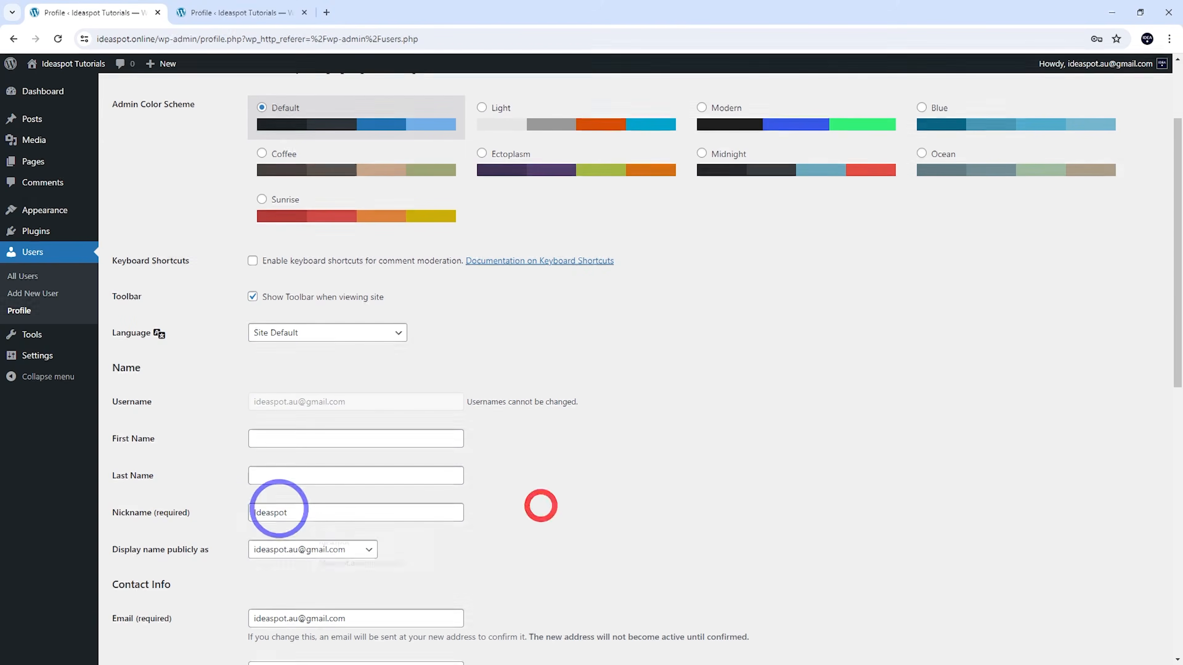
- Set the publicly displayed name to Ideaspot and save the profile
click(336, 564)
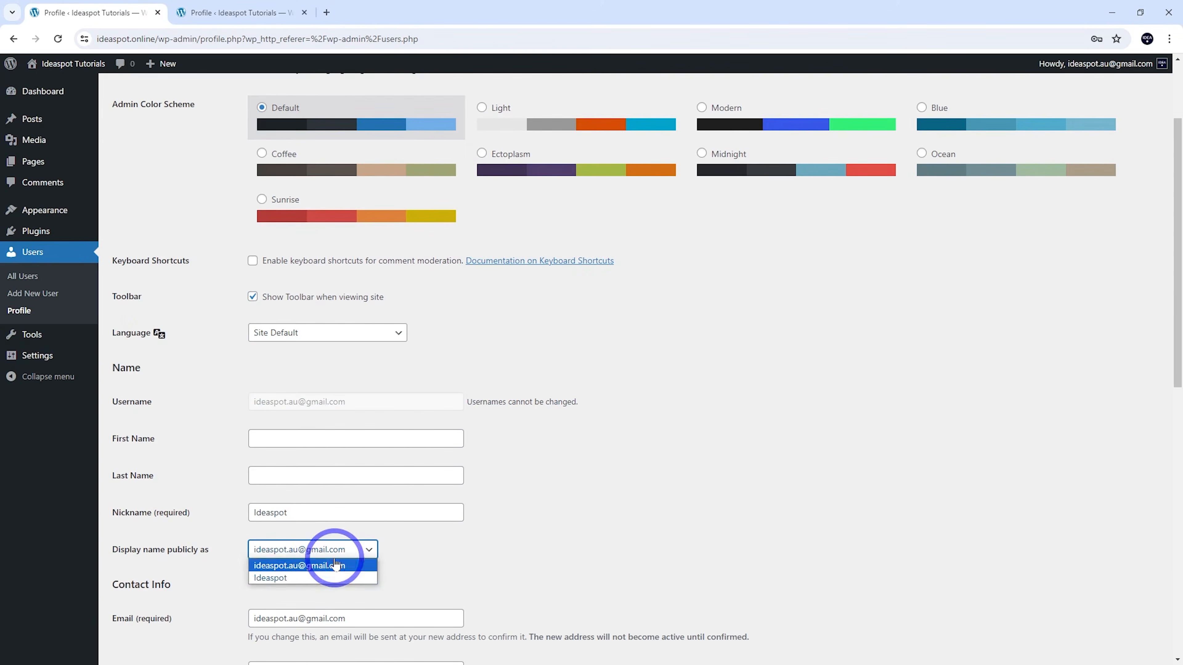
click(264, 575)
scroll(495, 573, down, 10)
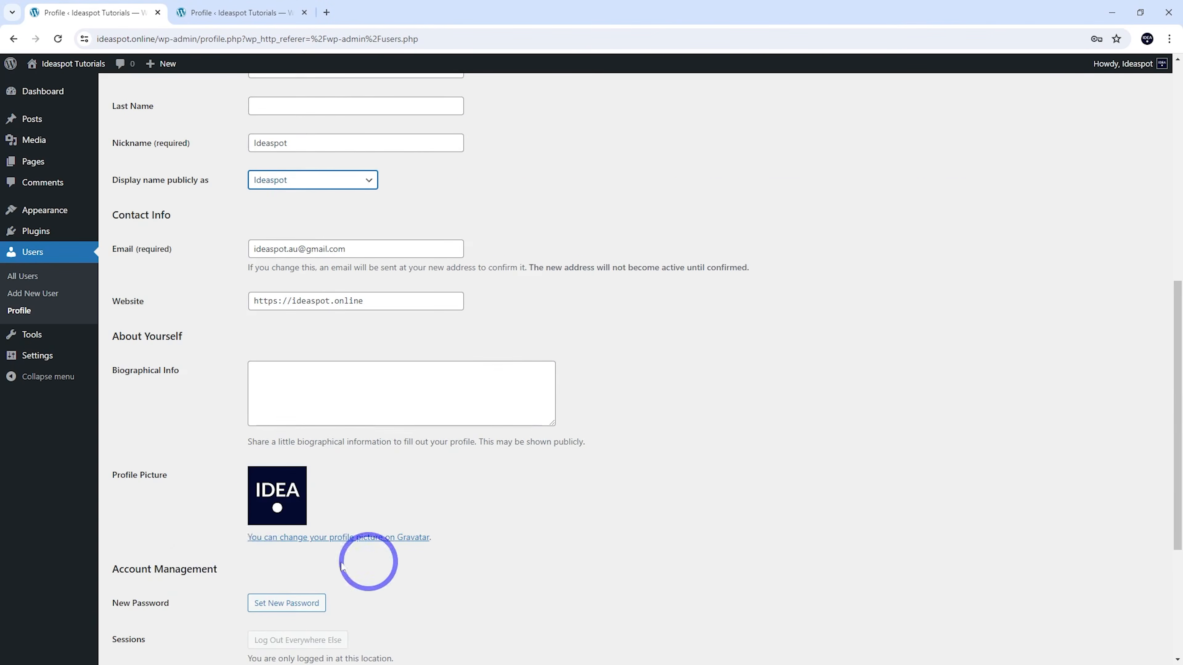
click(141, 601)
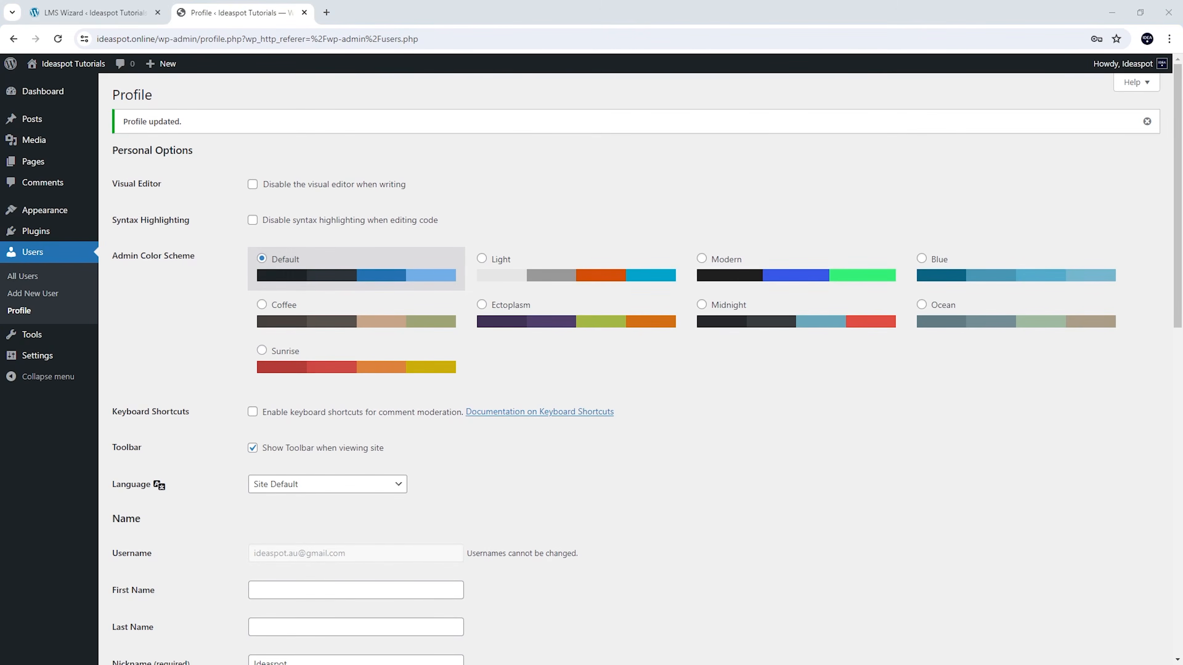
- Open the permalink settings and save them with the Post name structure
mouse_move(24, 361)
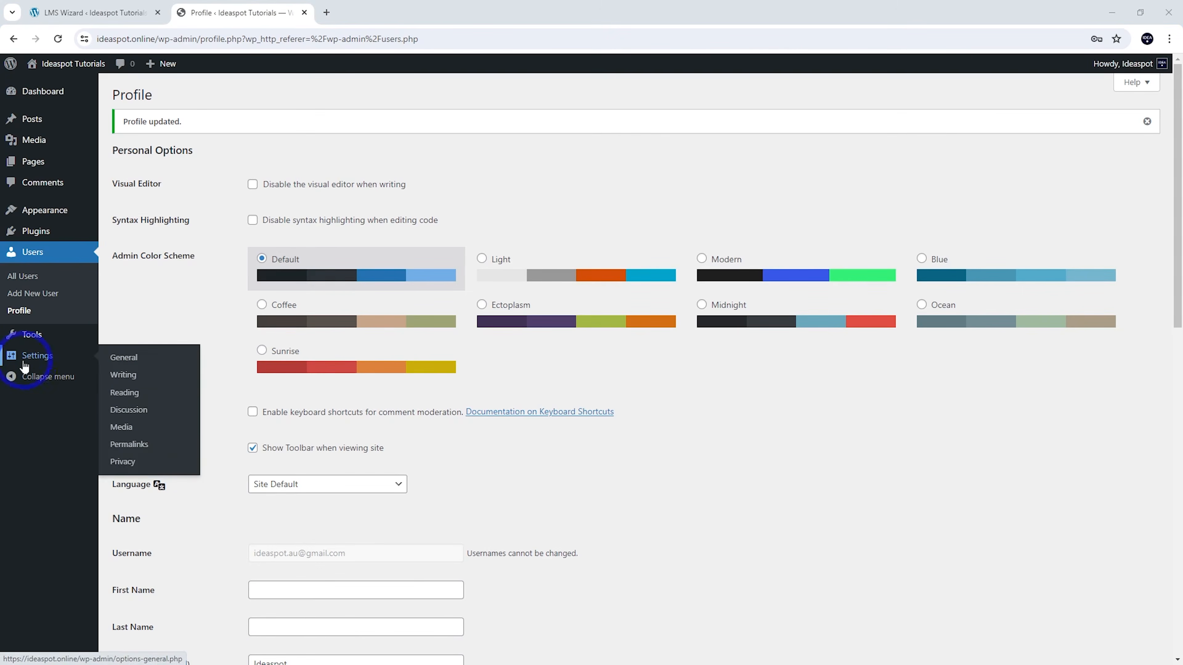
click(135, 444)
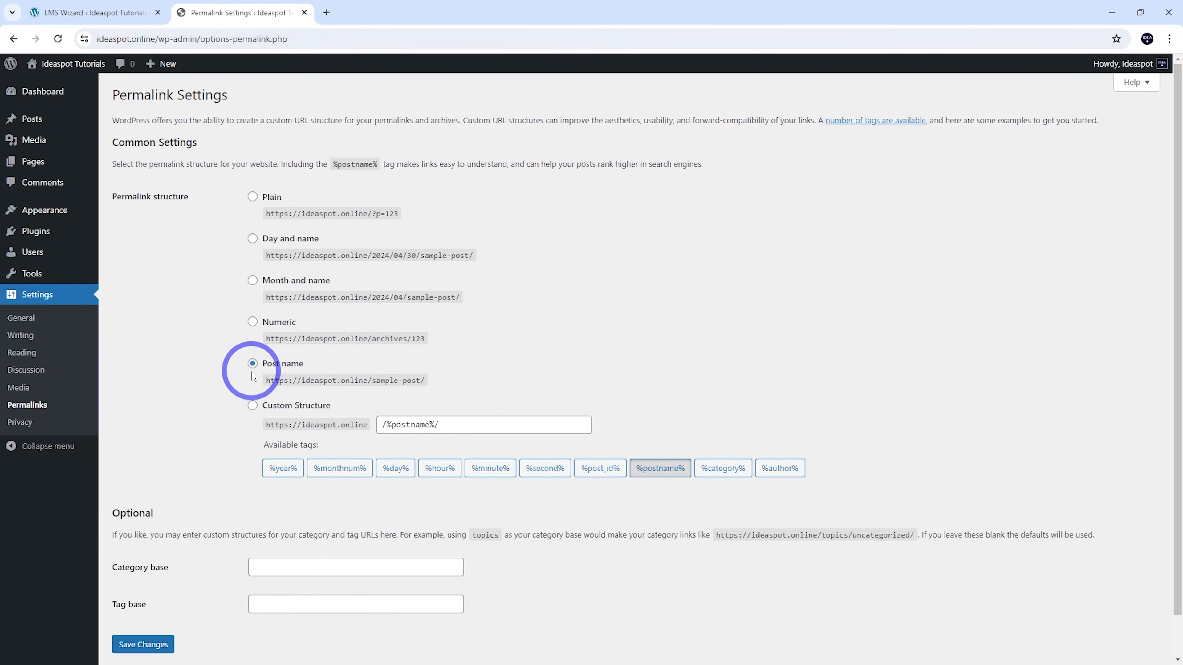
click(144, 569)
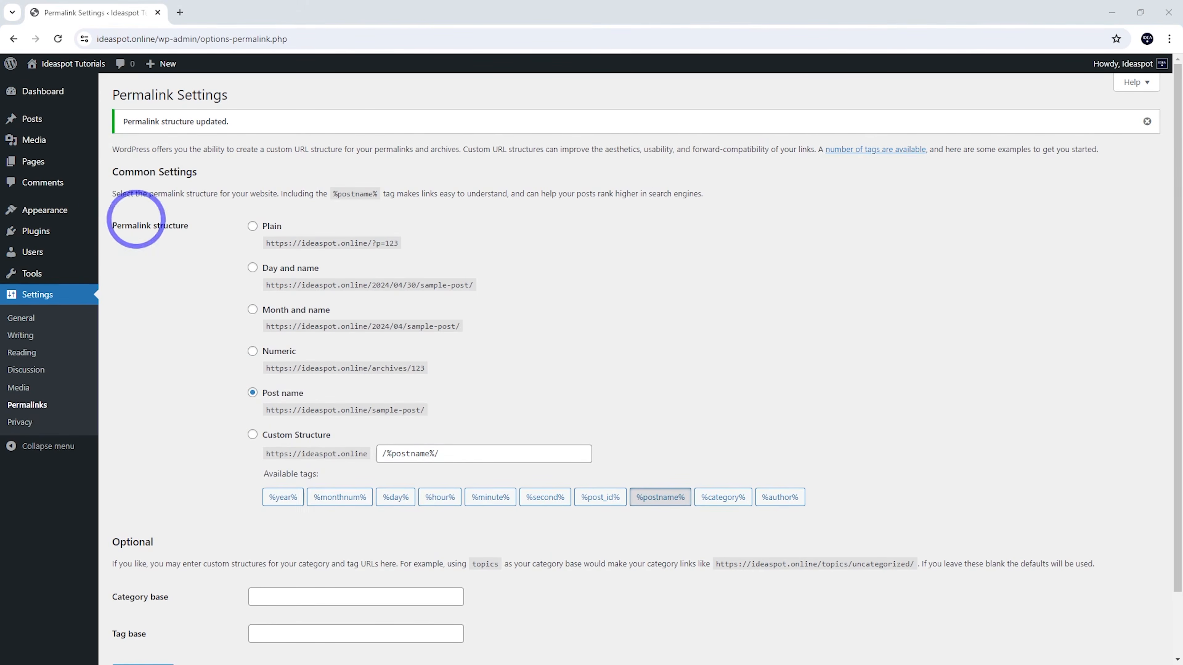
- Find the MasterStudy LMS WordPress plugin by searching for "masterstudy", then install and activate it
mouse_move(55, 240)
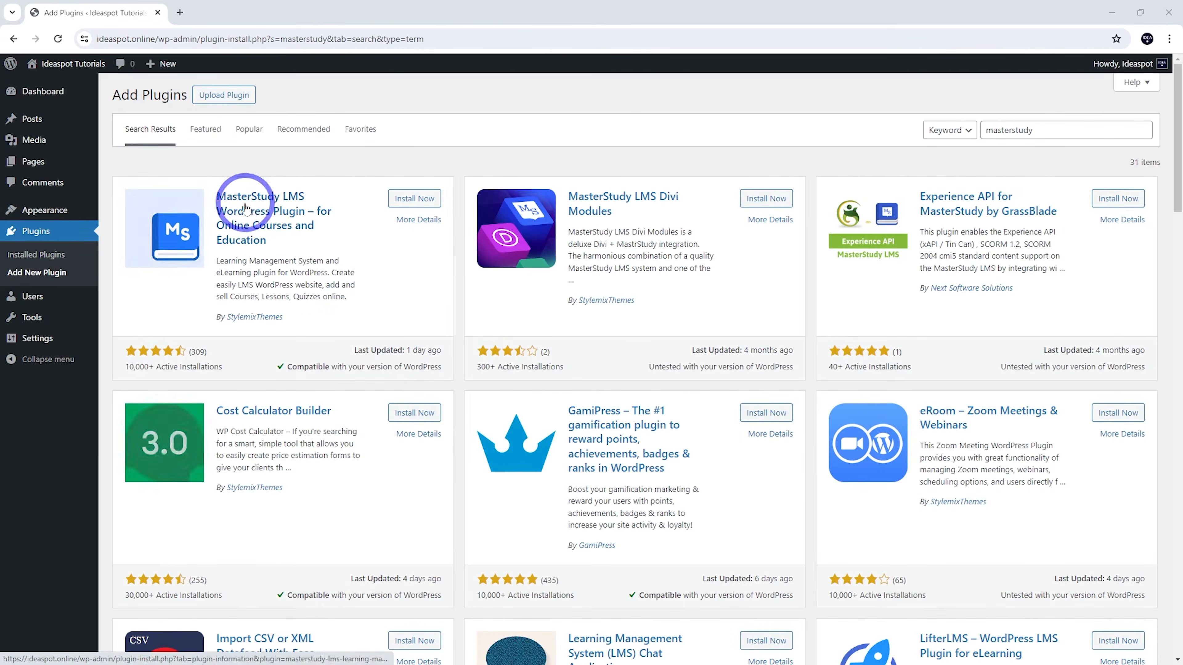
click(413, 199)
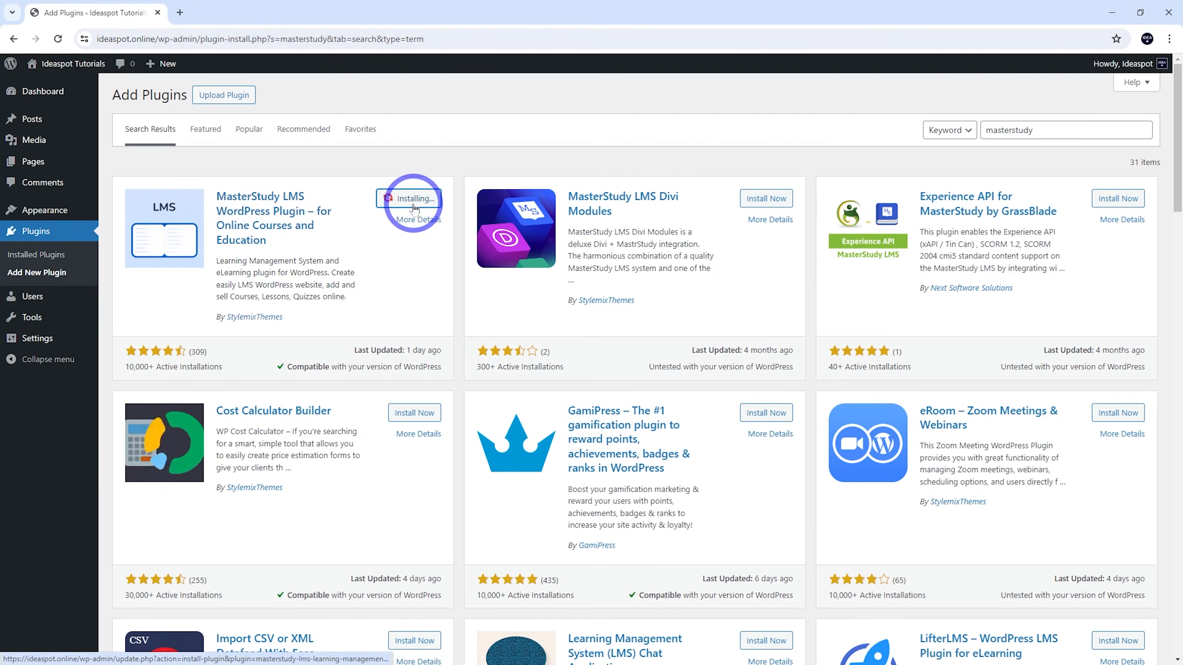
click(420, 200)
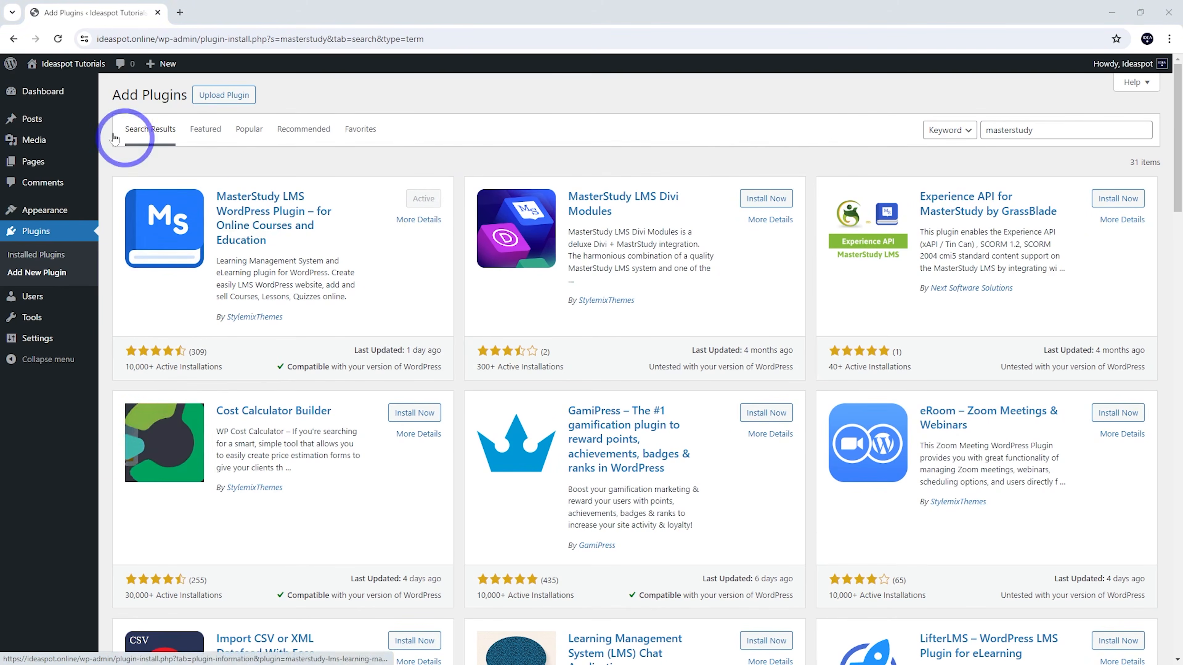
- Start the MasterStudy LMS setup wizard and choose the Individual business type
mouse_move(51, 96)
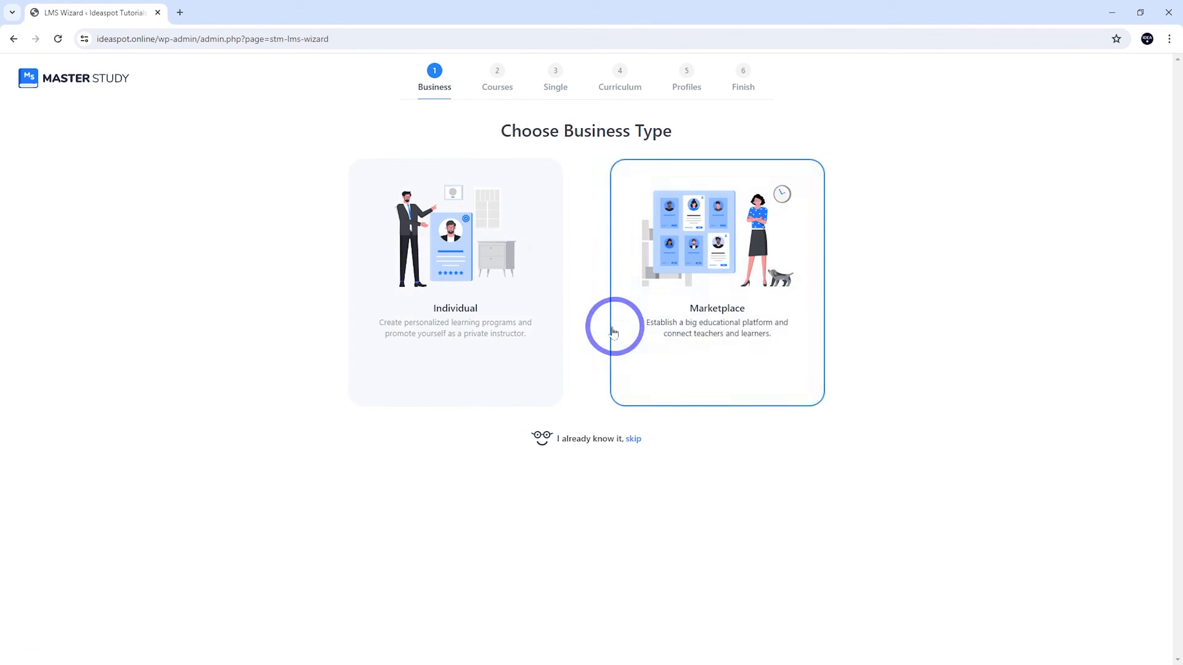
click(457, 264)
click(445, 368)
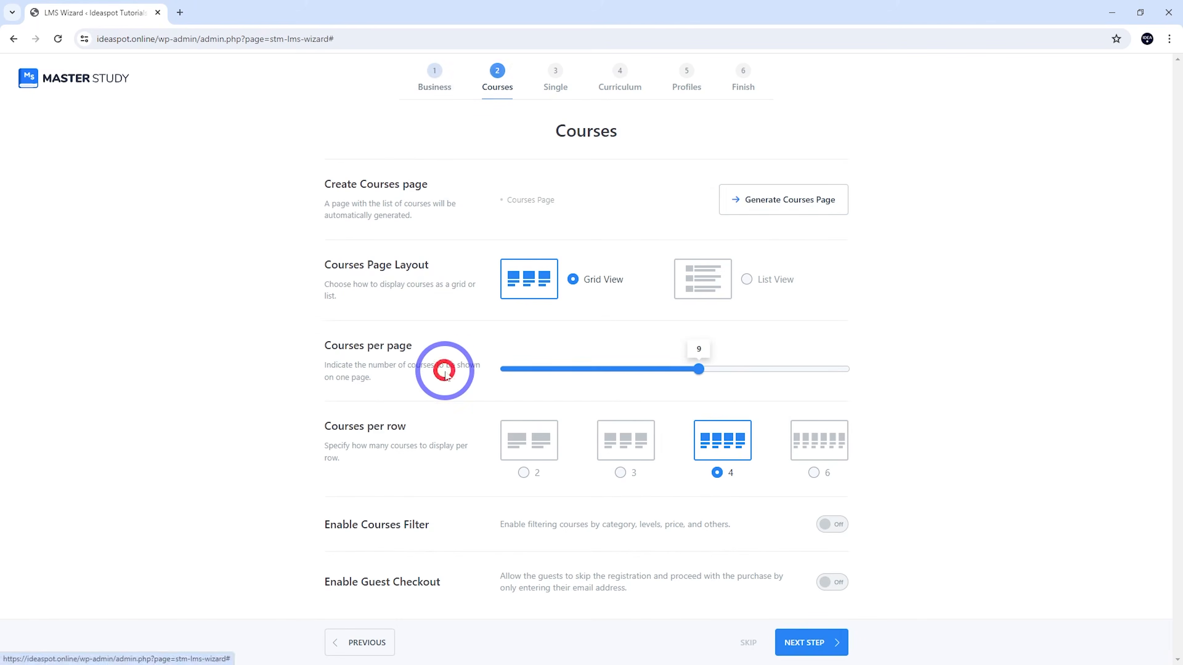
- Generate the courses page, configure it with List View, 4 courses per page, 2 per row and guest checkout enabled, and continue to Single Course
click(833, 204)
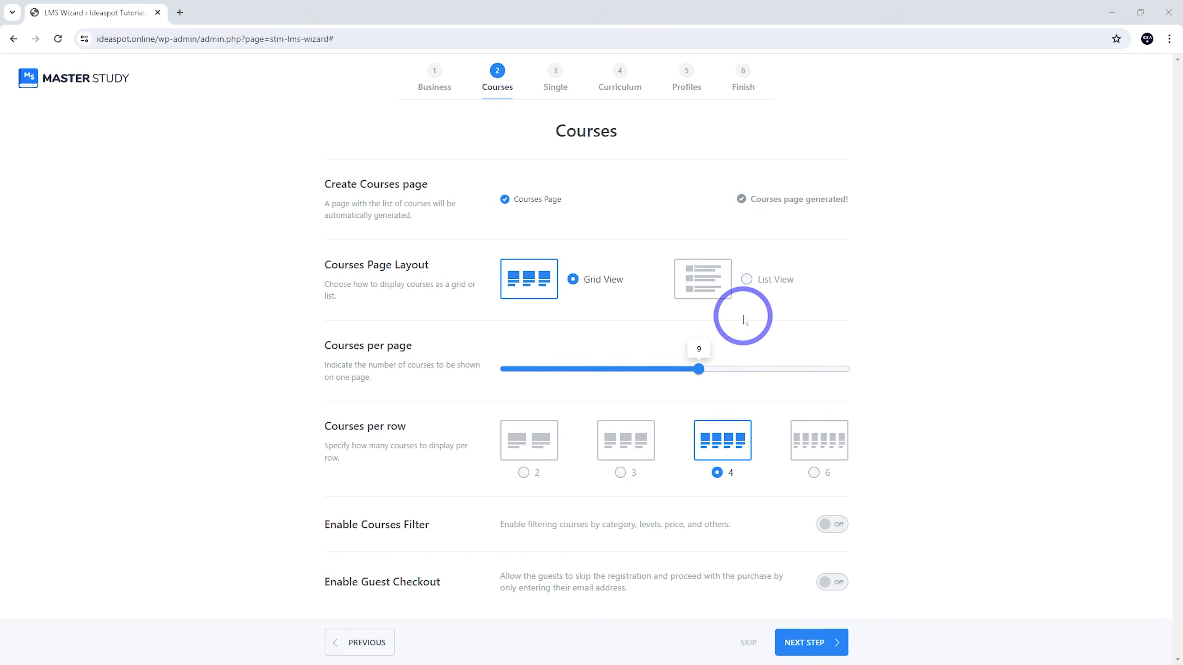
click(746, 279)
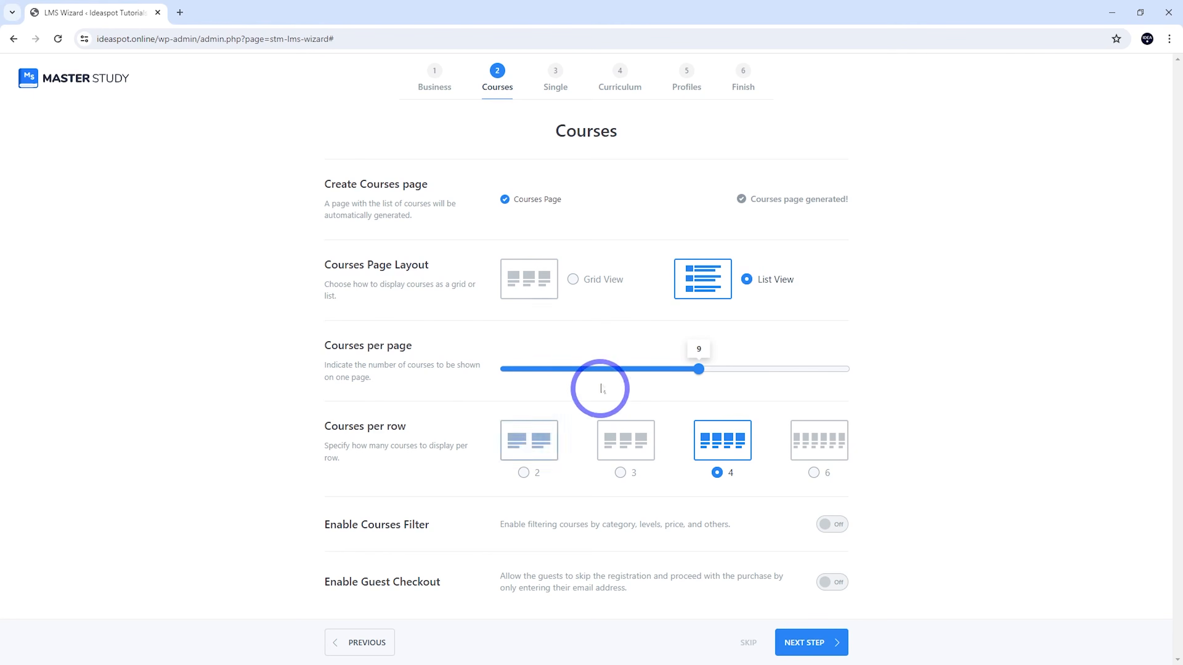
drag(704, 369, 575, 370)
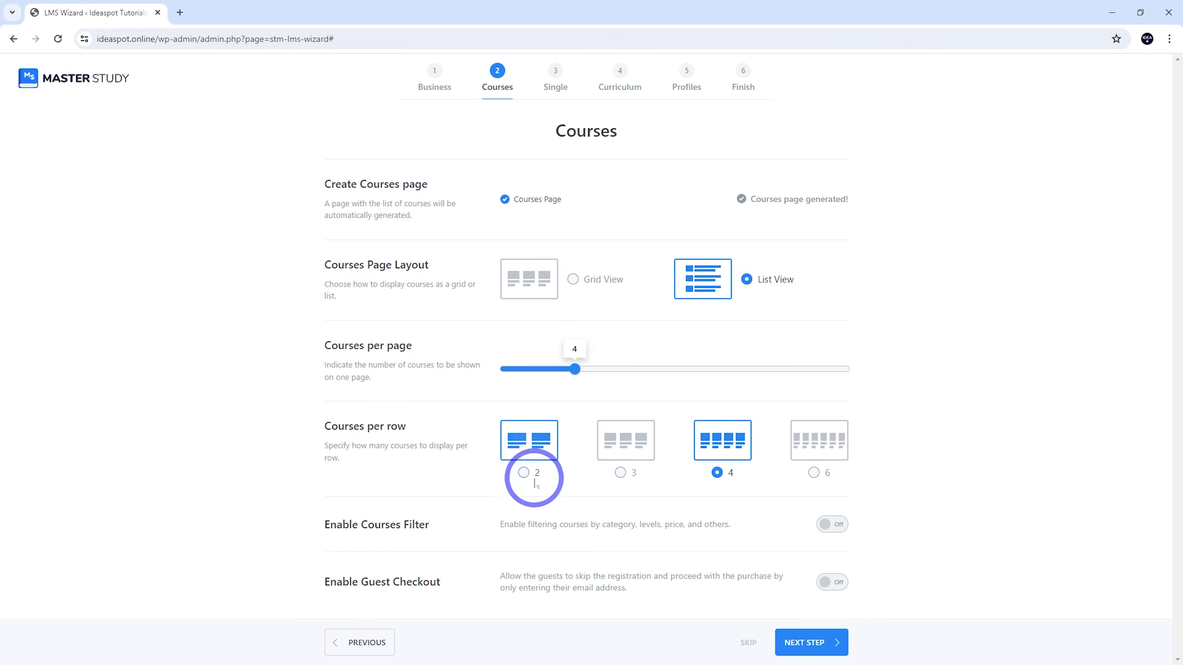
click(525, 474)
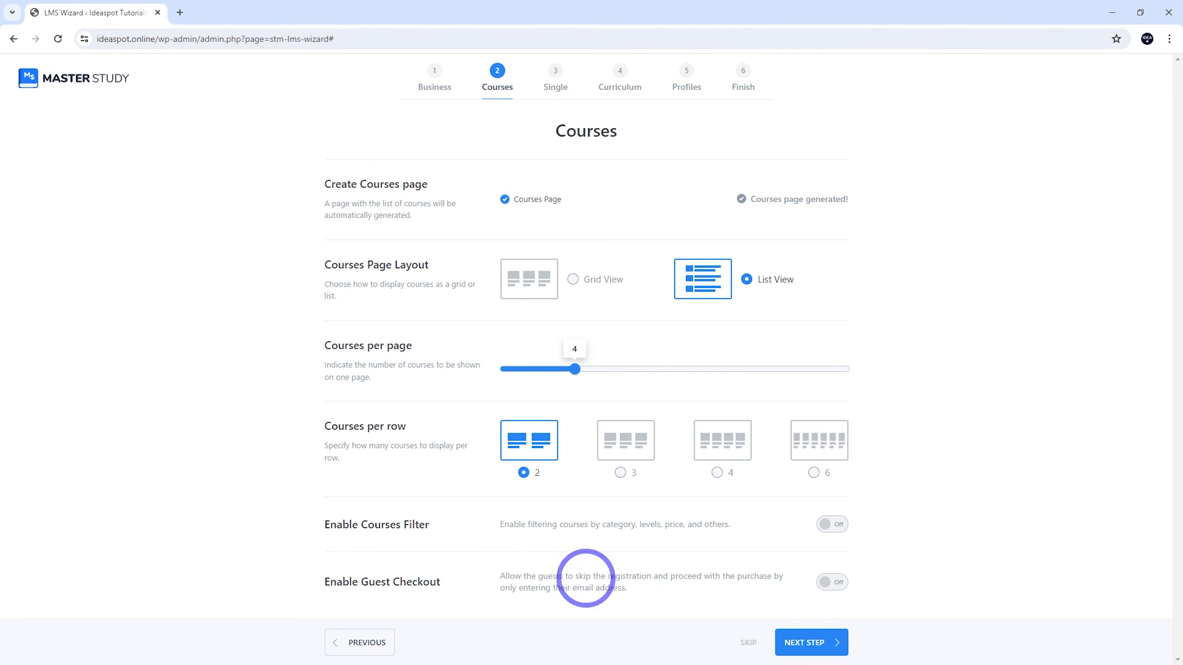
click(833, 583)
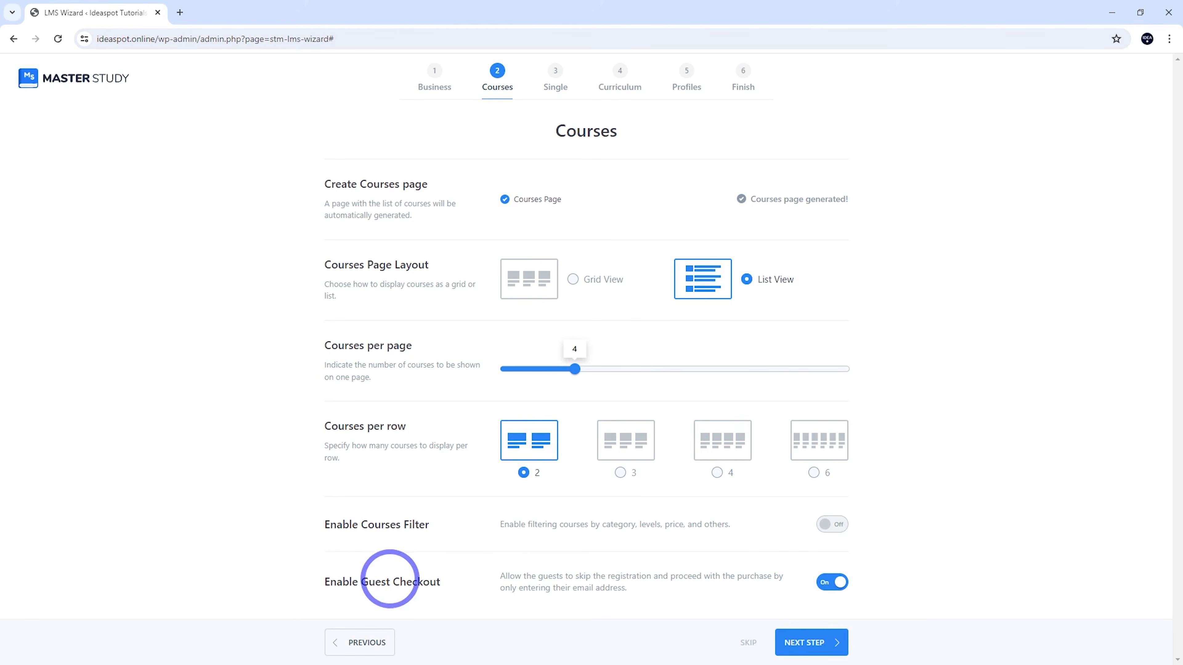
click(806, 642)
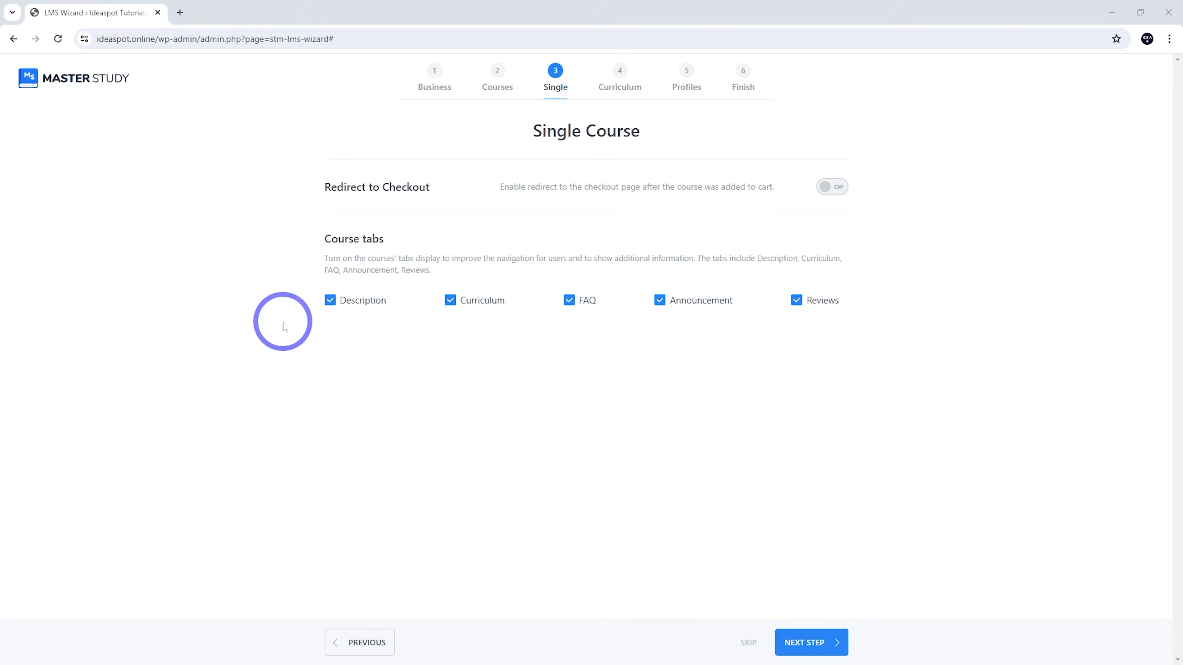
- Turn off the Description, Curriculum, FAQ, Announcement and Reviews course tabs for single courses
click(329, 300)
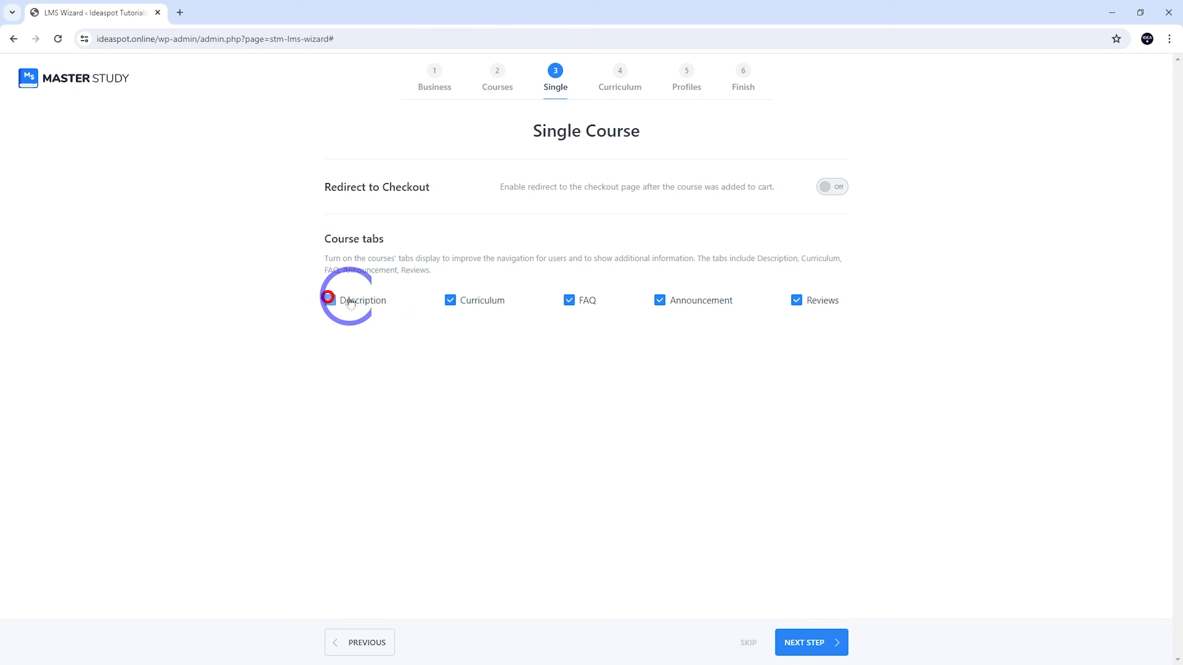
click(450, 301)
click(569, 301)
click(659, 301)
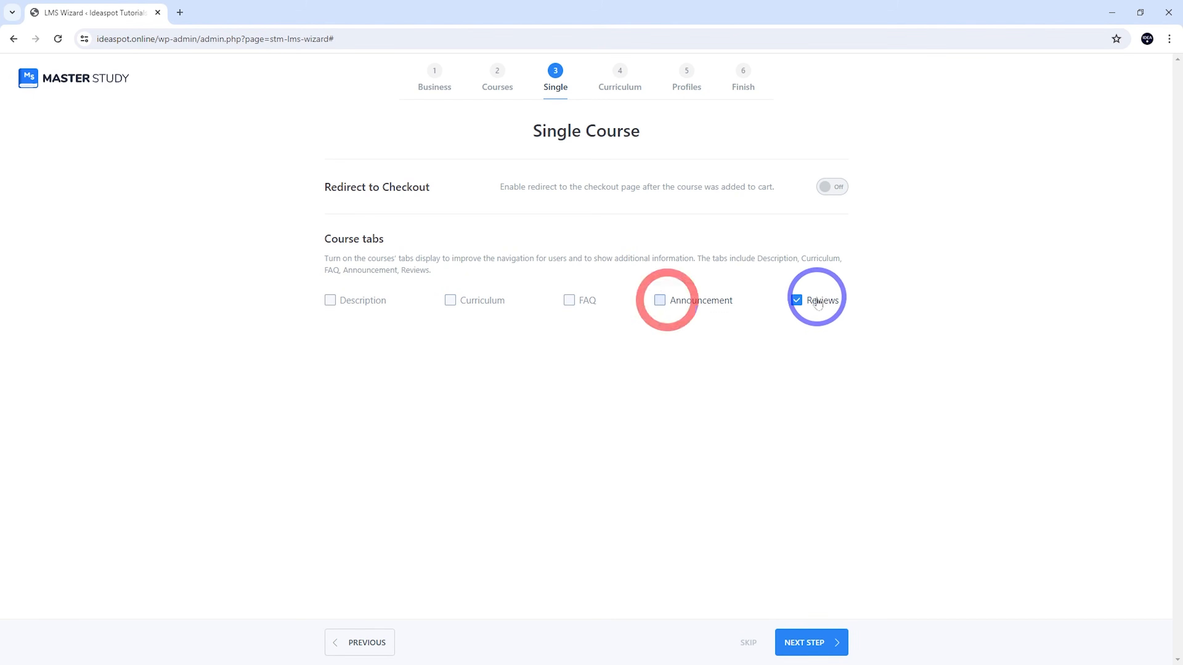
click(818, 303)
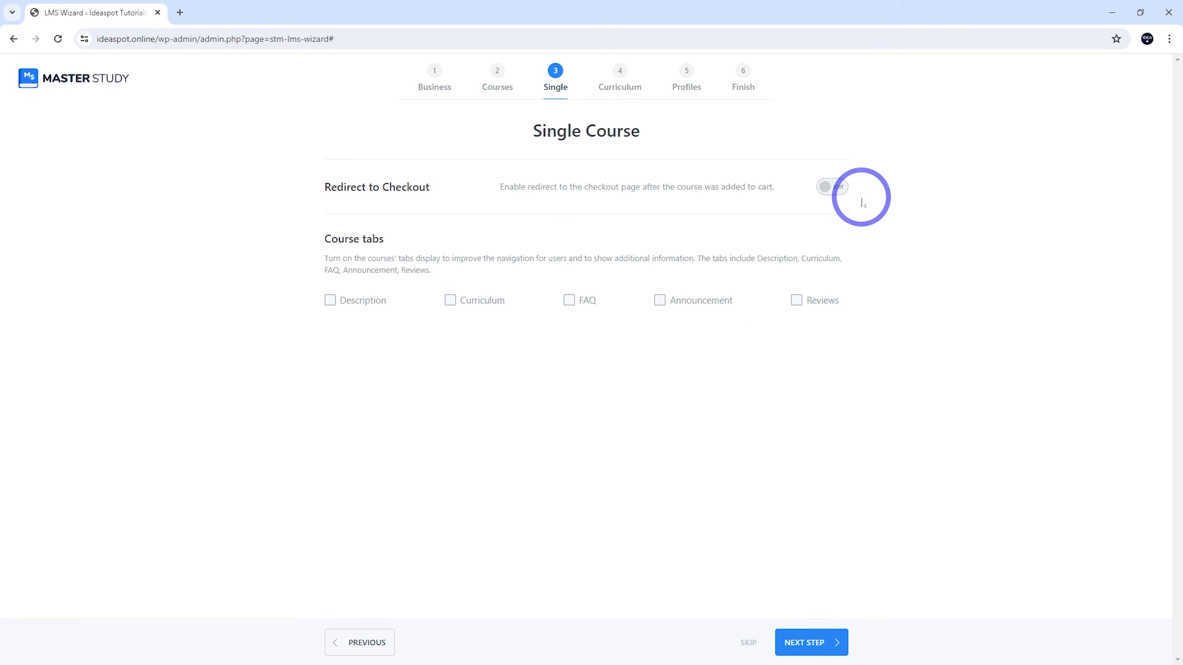
- Enable Redirect to Checkout for single courses and accept the One page quiz style, continuing to the Profiles stage
click(833, 189)
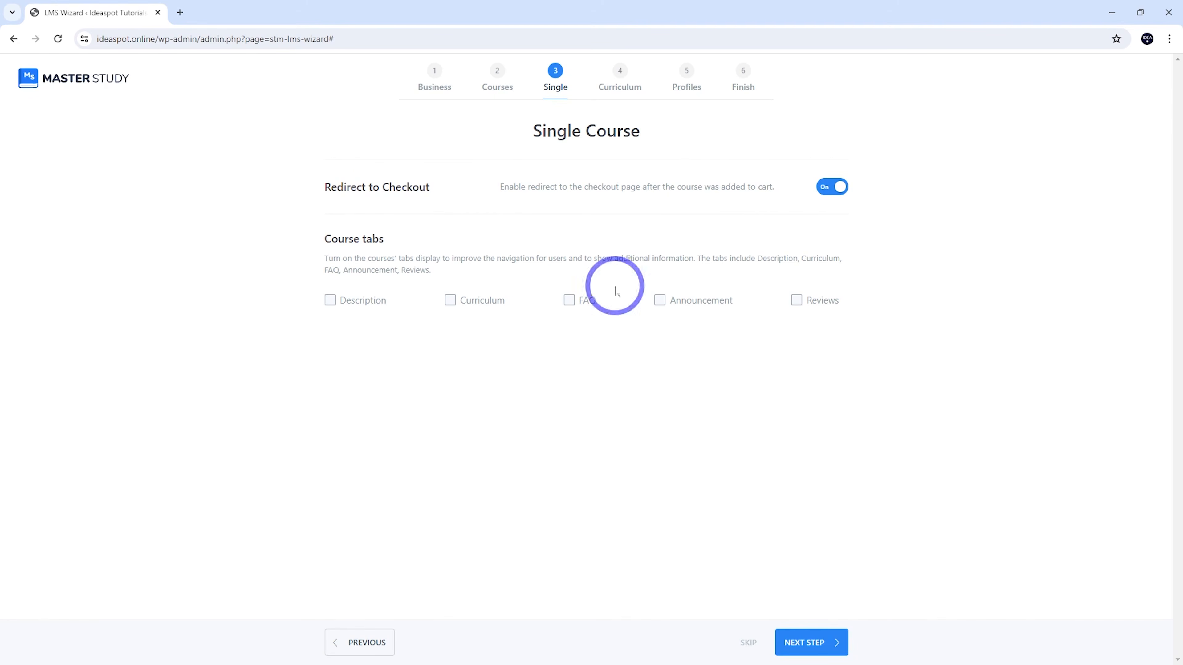
click(812, 642)
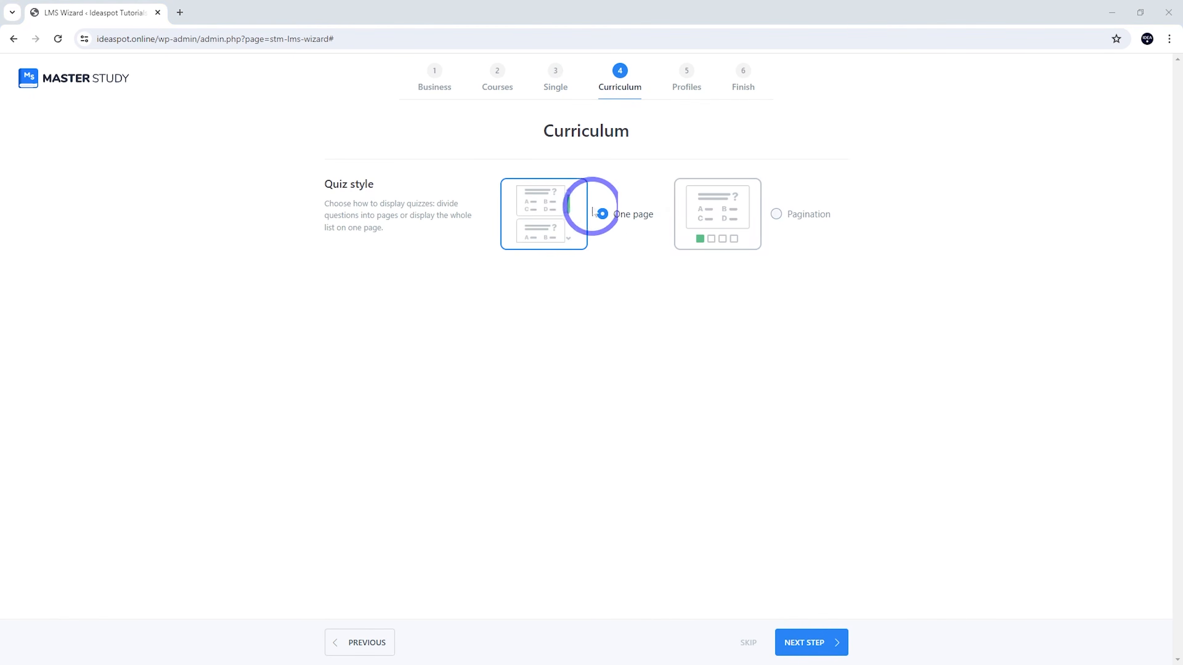
click(791, 641)
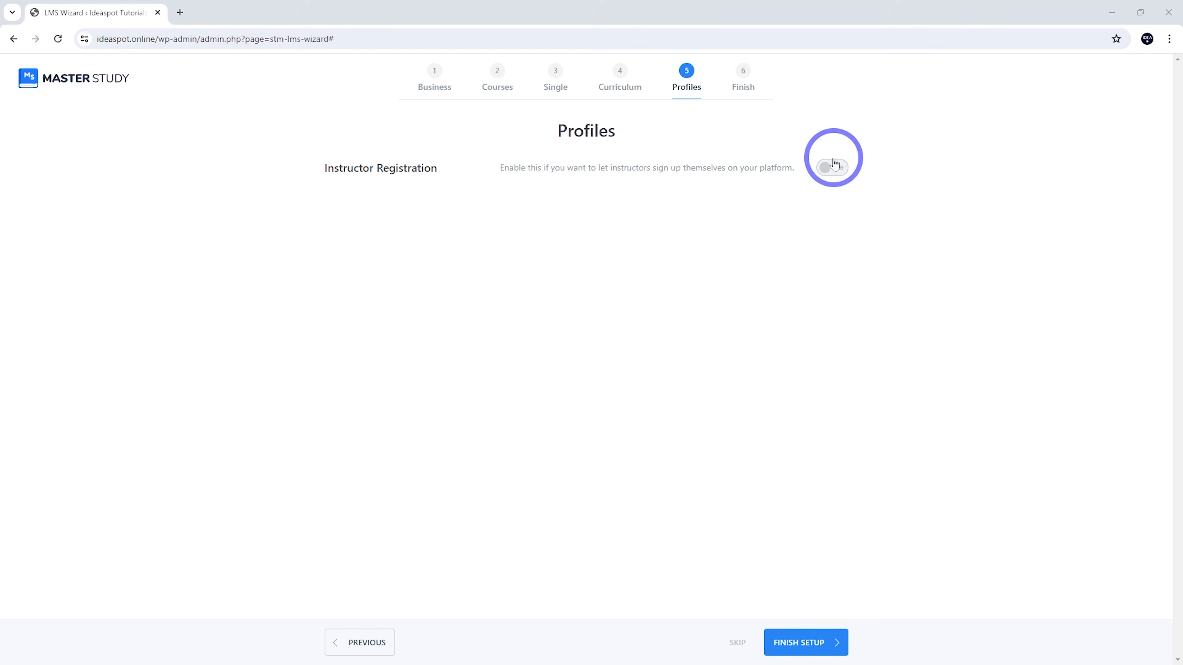
- Finish the LMS setup with instructor registration left off, and dismiss the diagnostic data and Get Pro notices
click(798, 641)
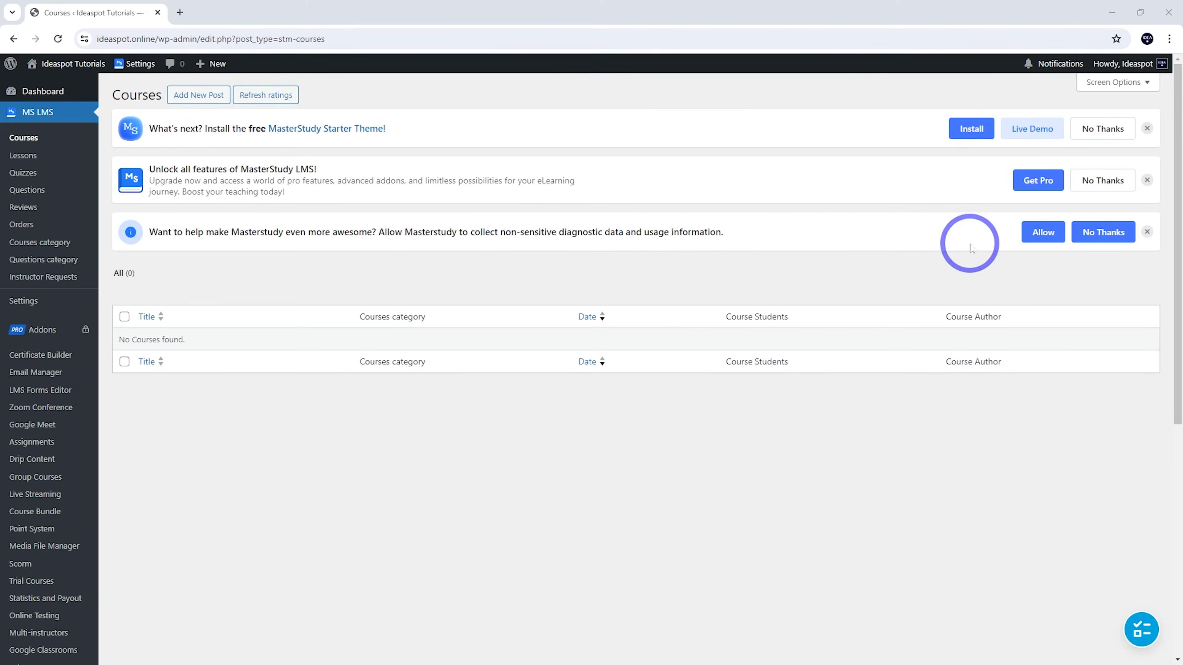
click(1098, 237)
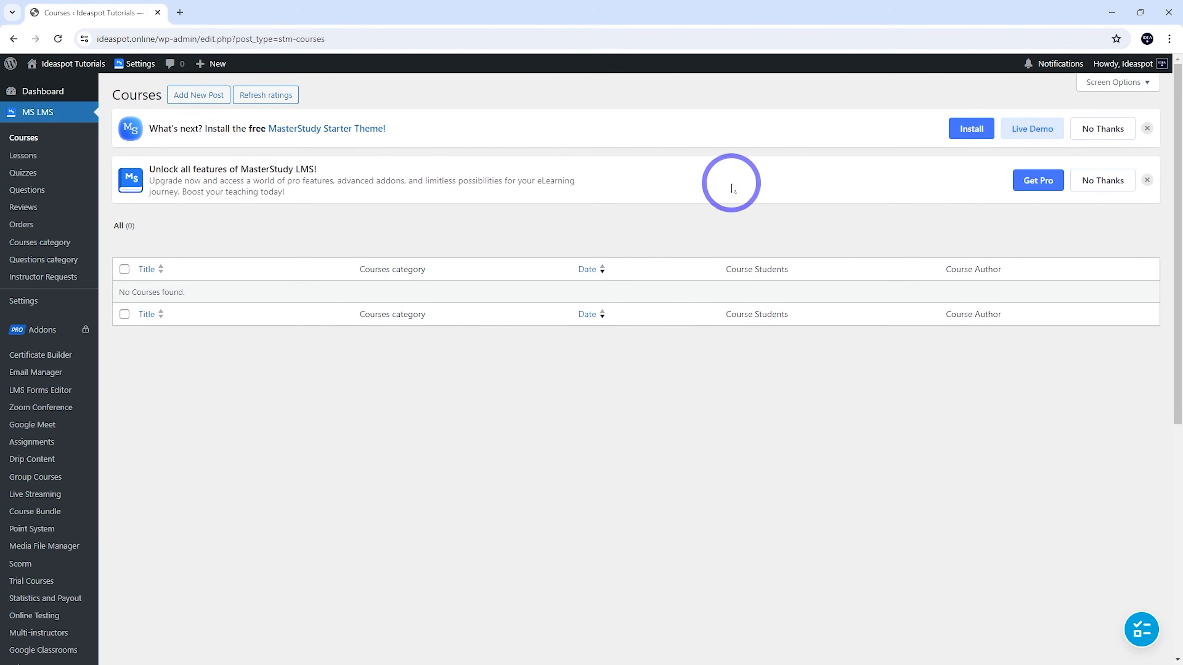
click(1102, 180)
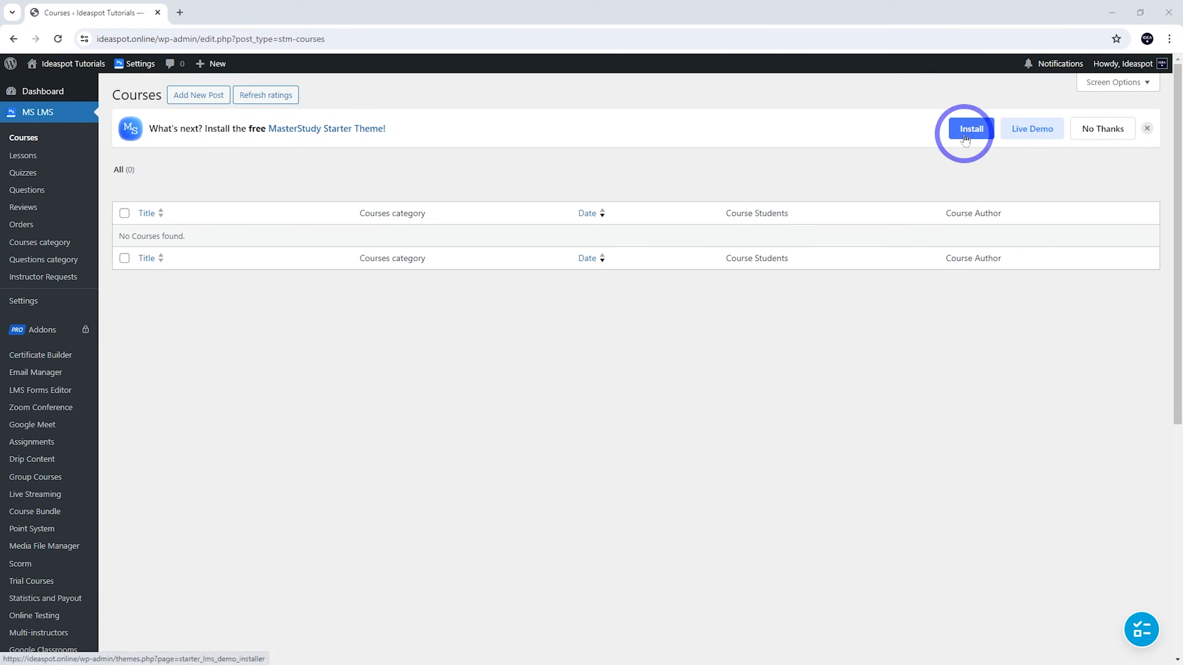
- Open the MasterStudy Starter Theme installer and install the theme
scroll(40, 302, down, 5)
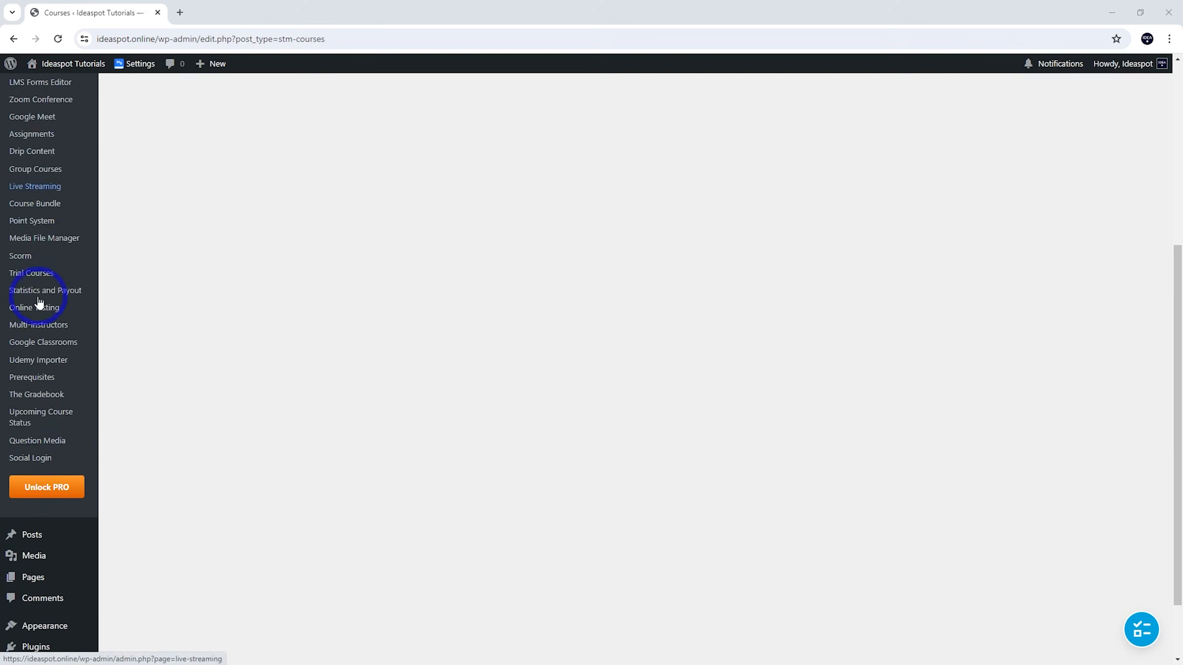
scroll(40, 303, down, 2)
mouse_move(65, 542)
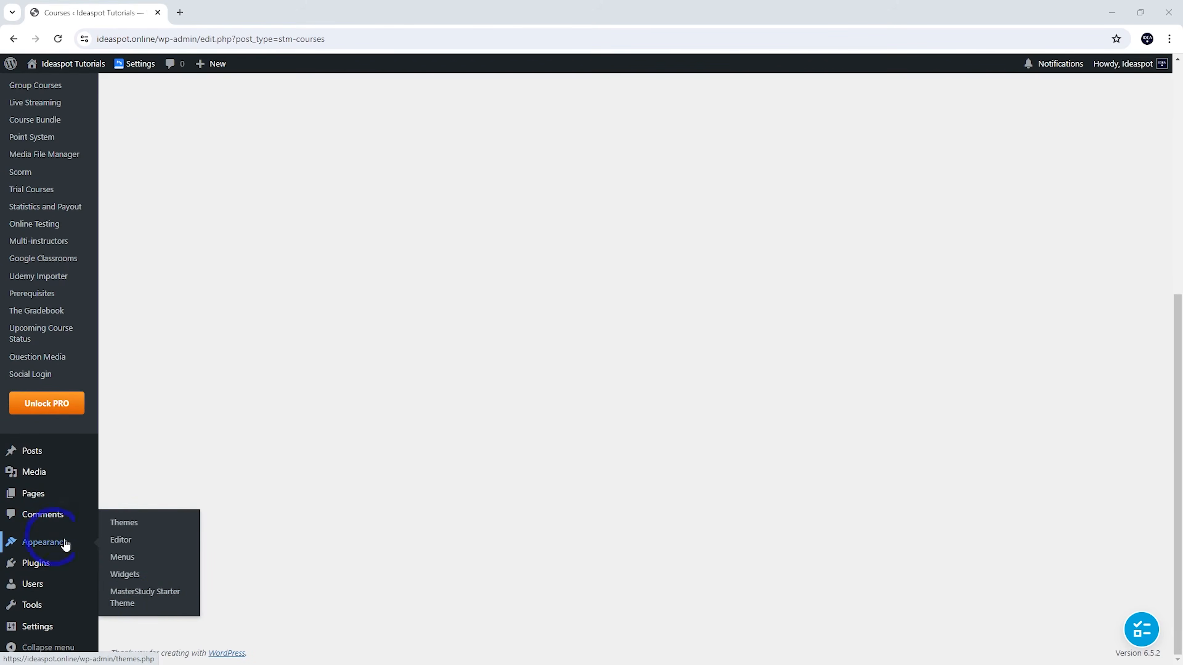
click(141, 603)
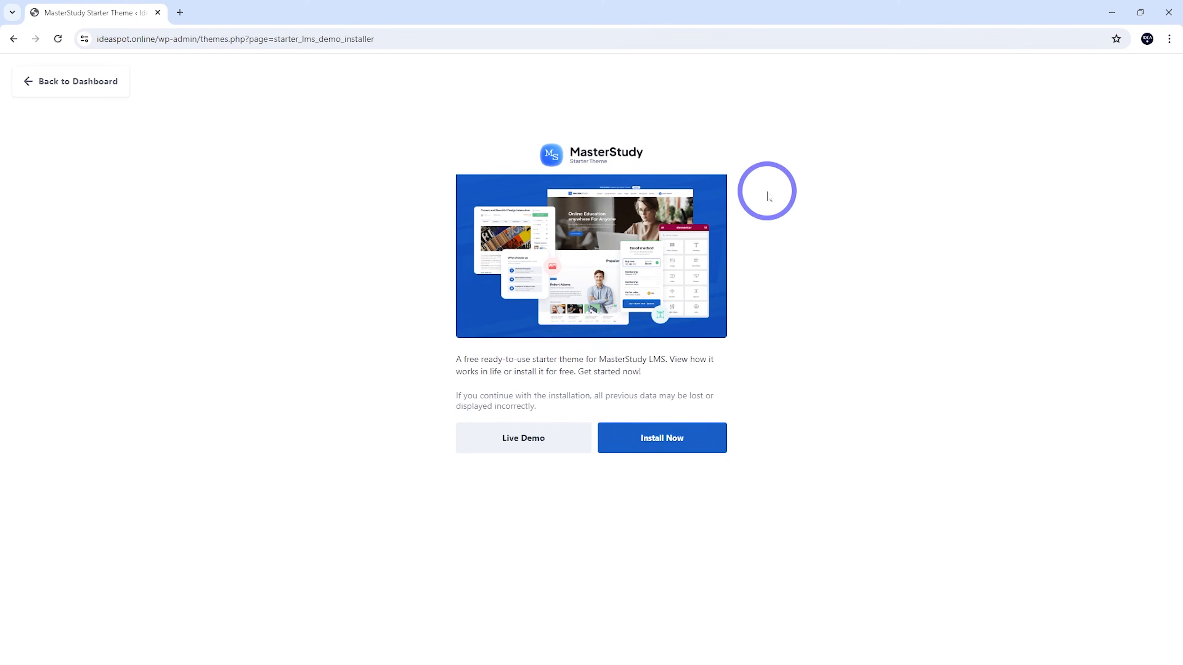
click(660, 440)
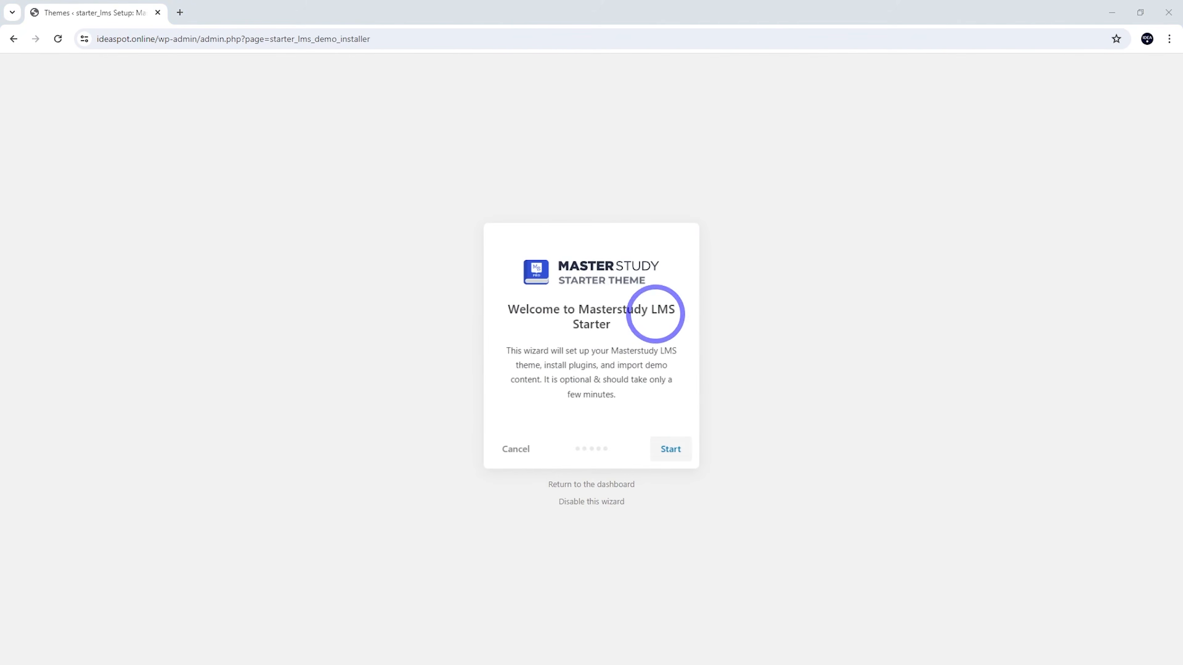
- Complete the starter theme wizard with the Gutenberg page builder, install the child theme and open the website
click(674, 449)
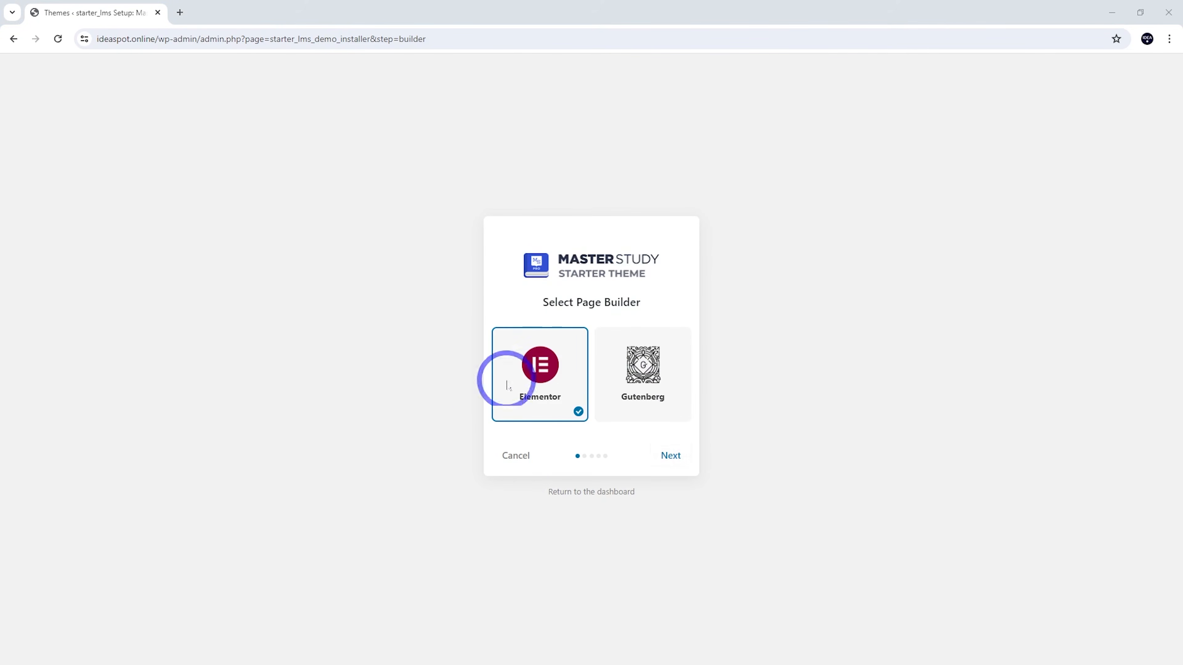
click(631, 381)
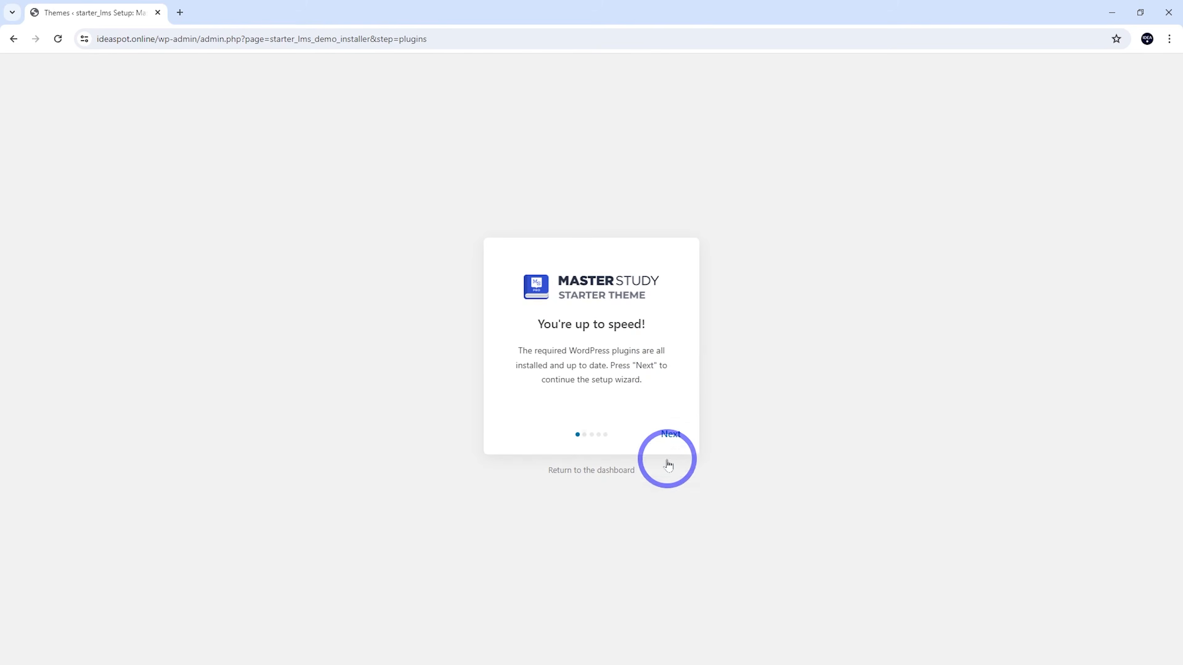
click(673, 434)
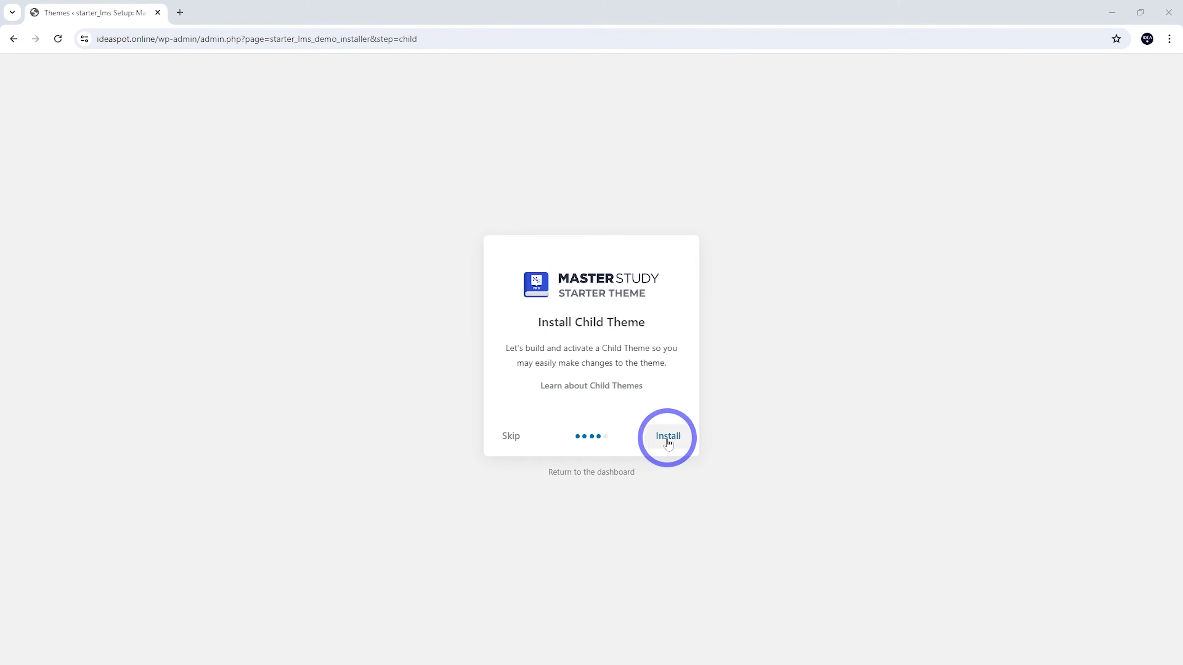
click(668, 442)
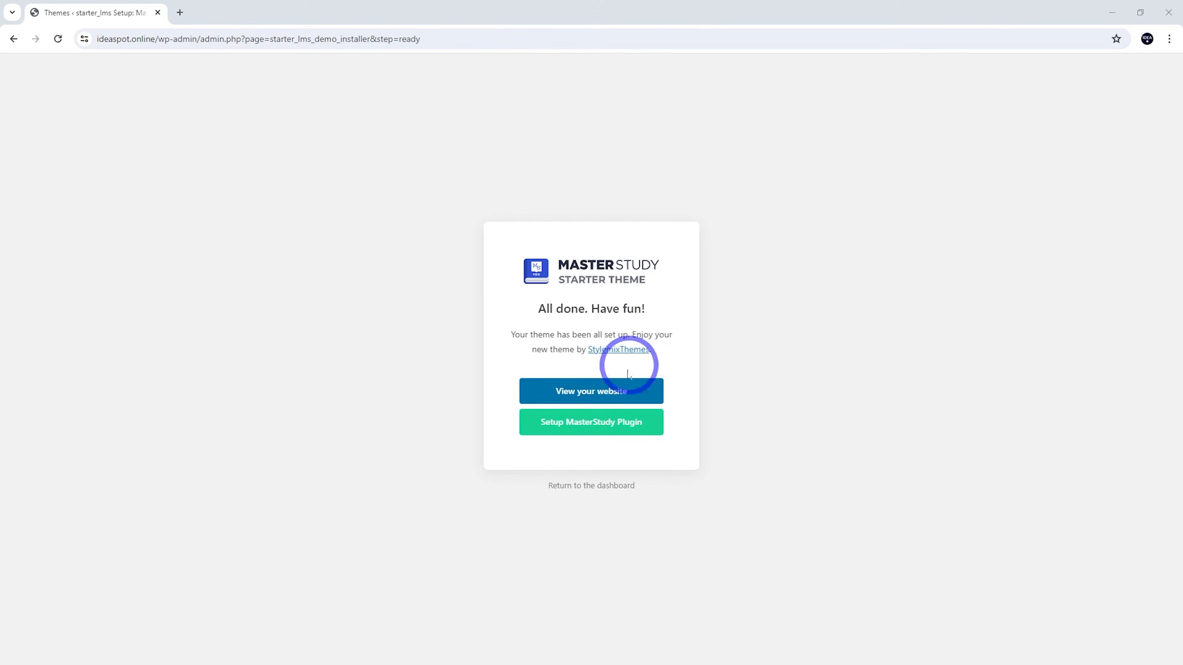
click(604, 397)
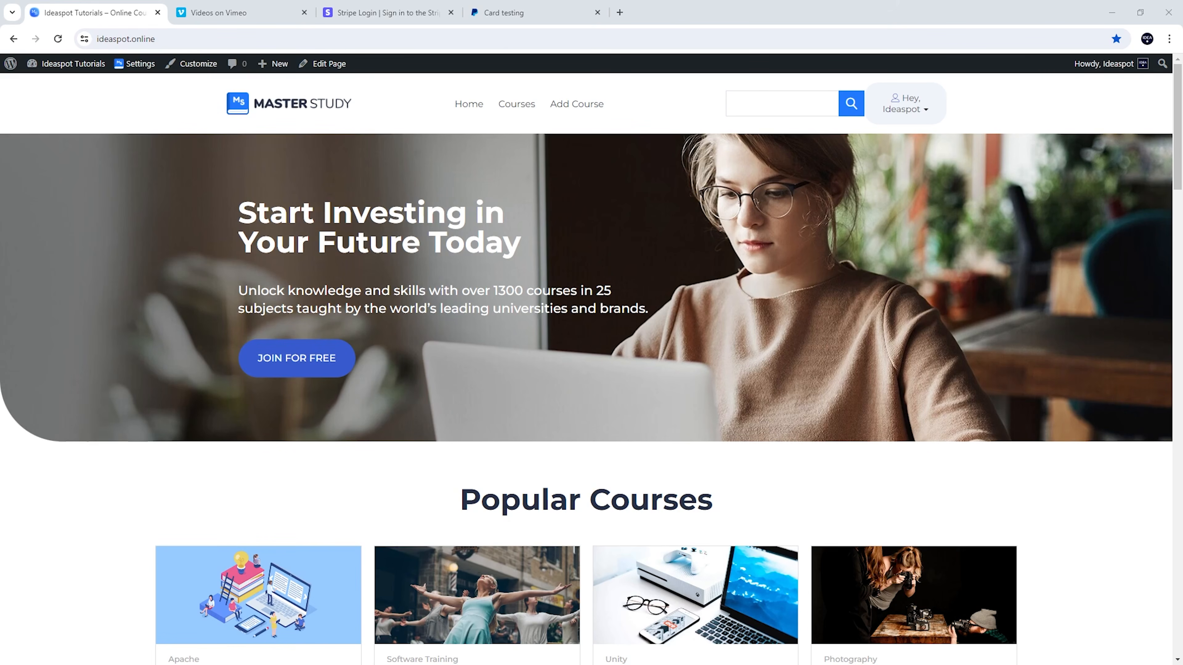
- Create a new course named WordPress Tutorial in the WordPress category, with Beginner level and a team meeting image
mouse_move(83, 70)
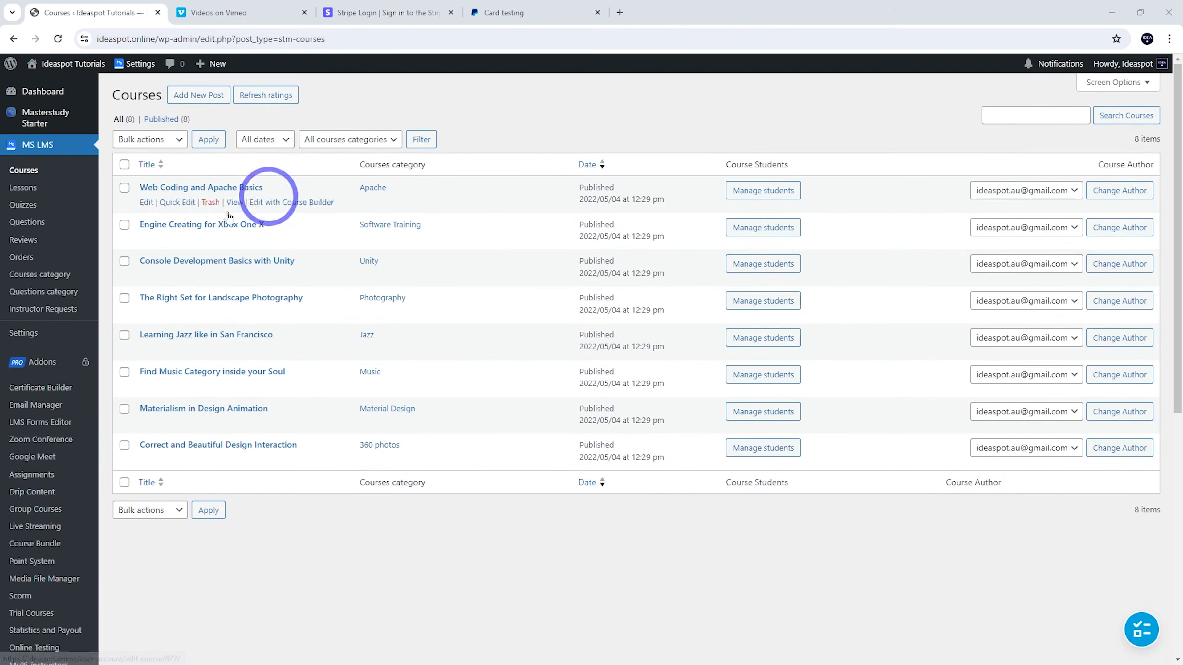
click(201, 103)
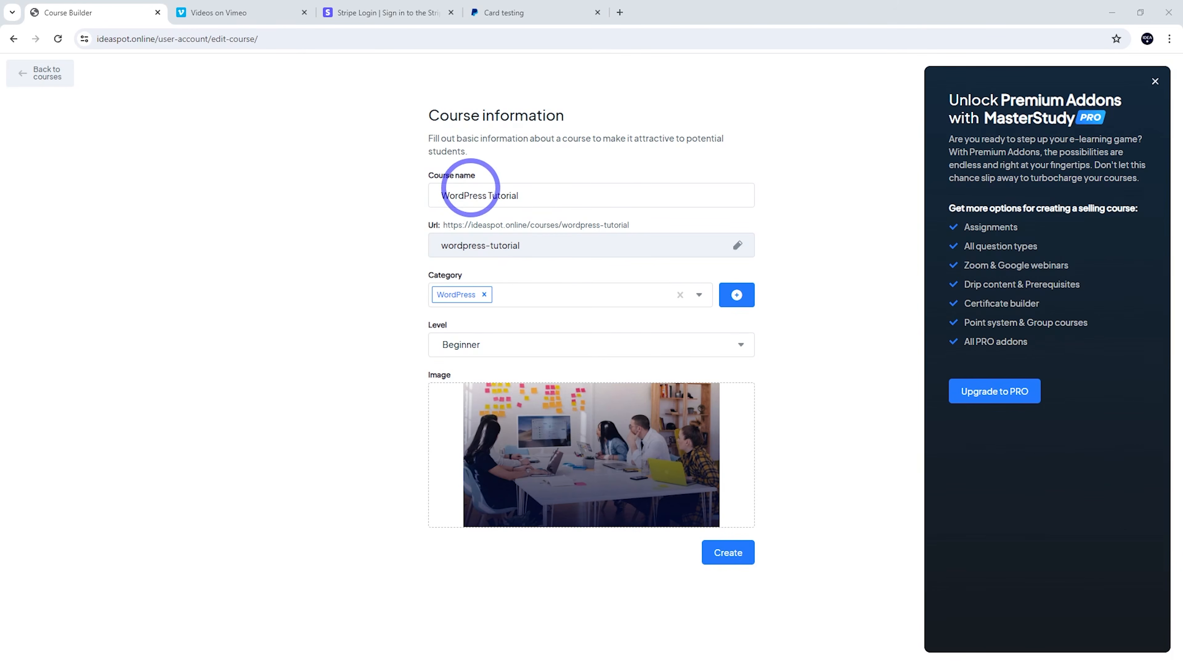
click(698, 296)
click(863, 277)
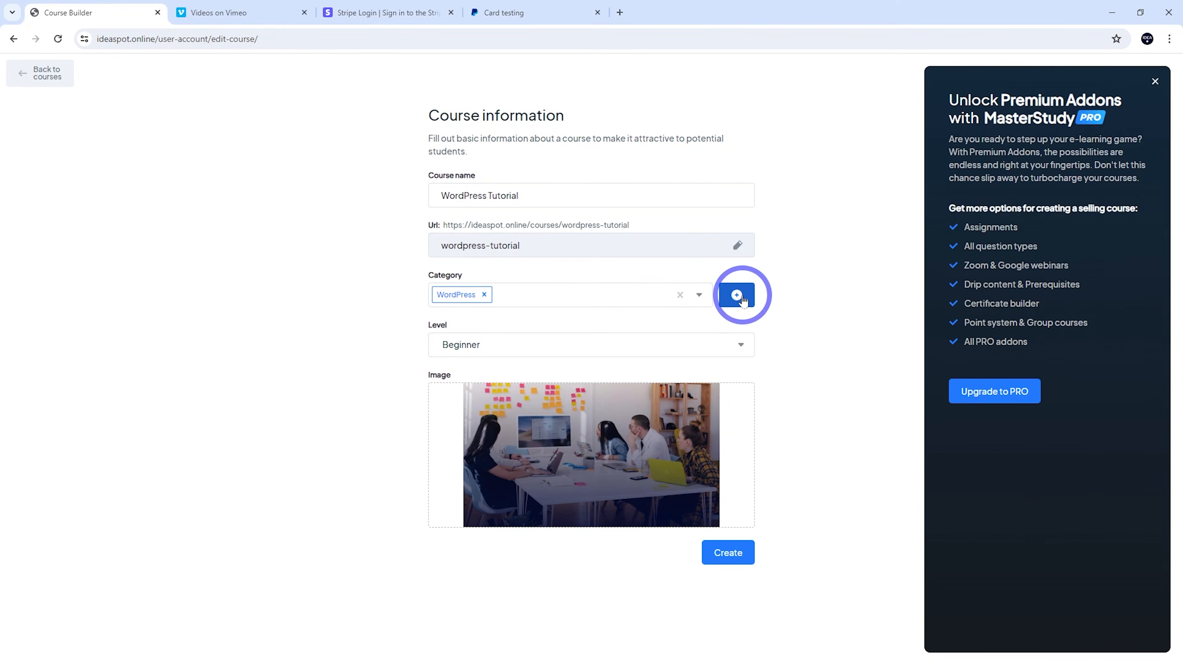
click(465, 346)
click(353, 373)
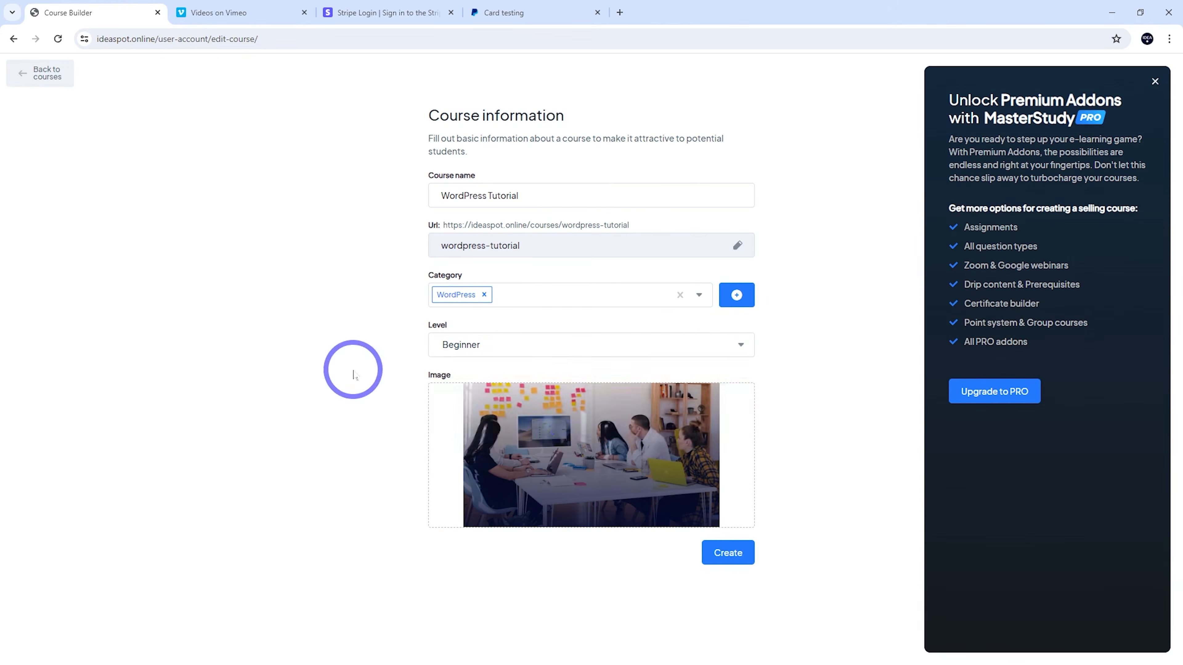
mouse_move(567, 449)
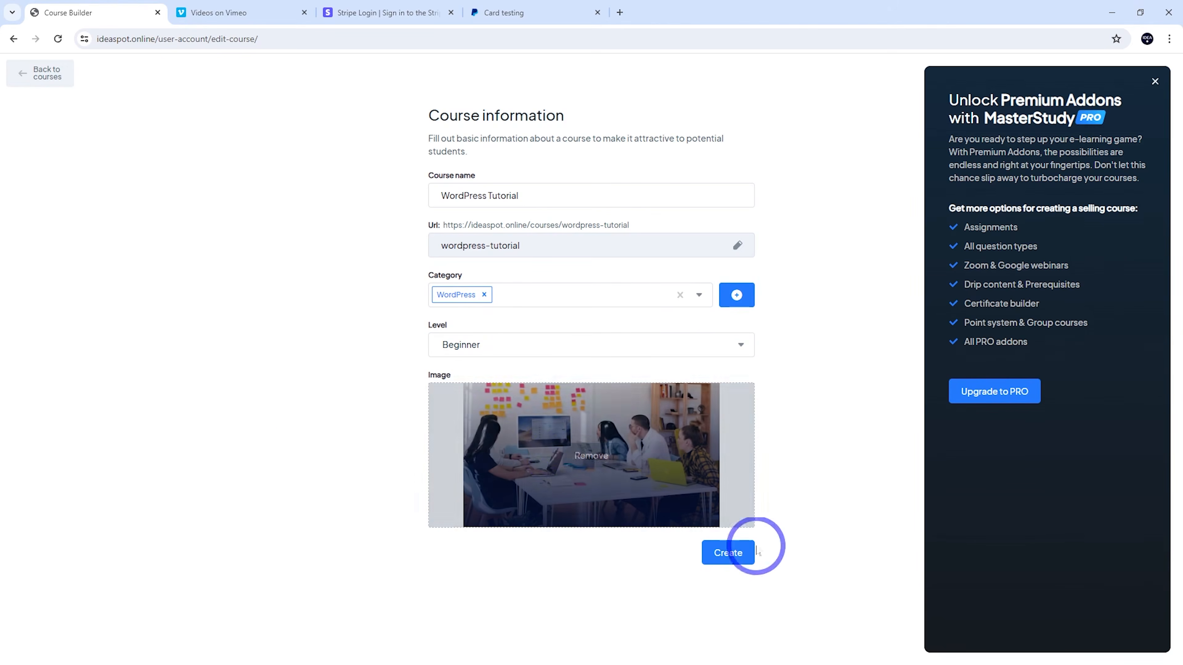
click(728, 553)
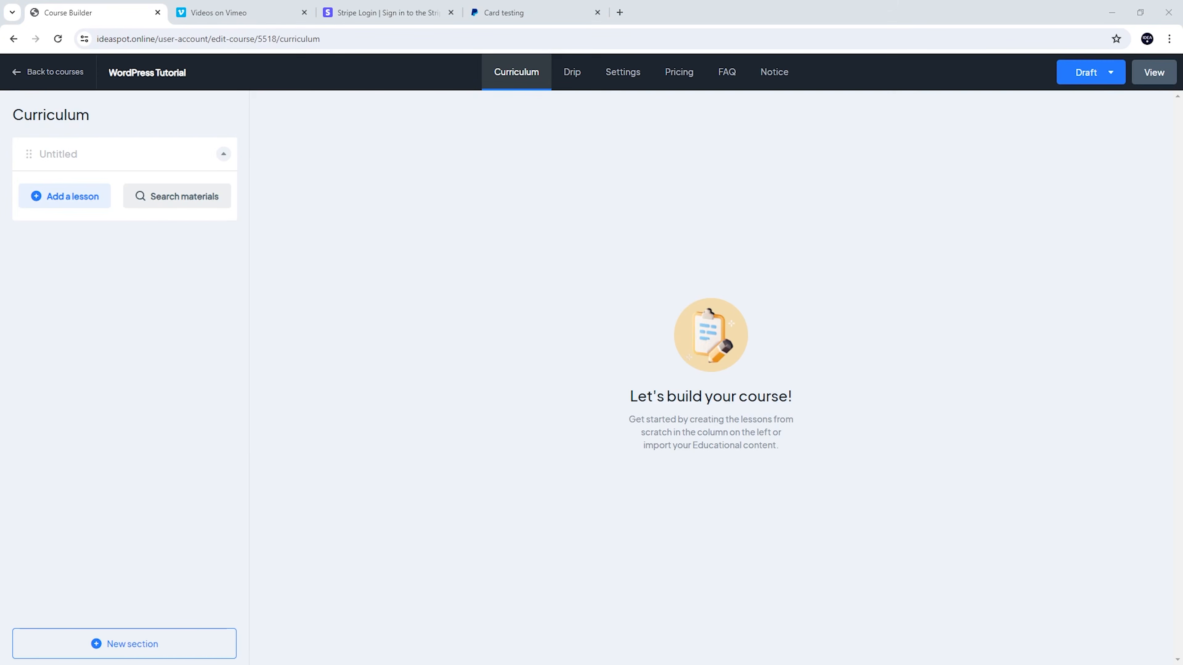
- Name the untitled curriculum section WordPress Introduction
mouse_move(61, 171)
click(84, 157)
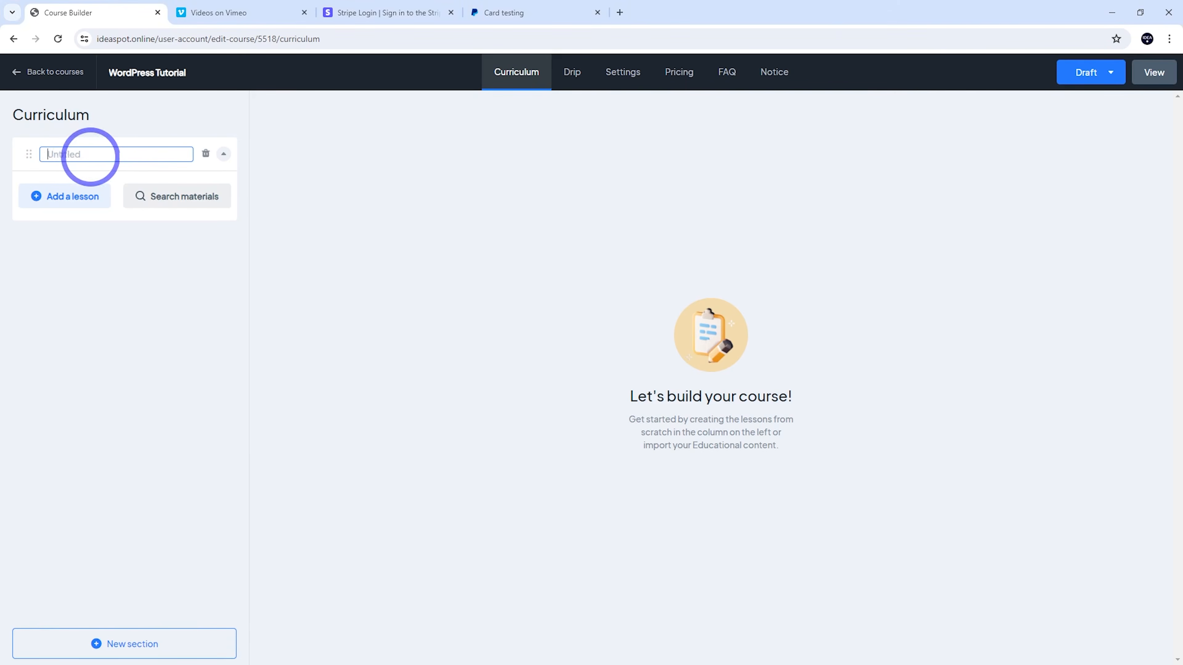
text(WordPress Introduction)
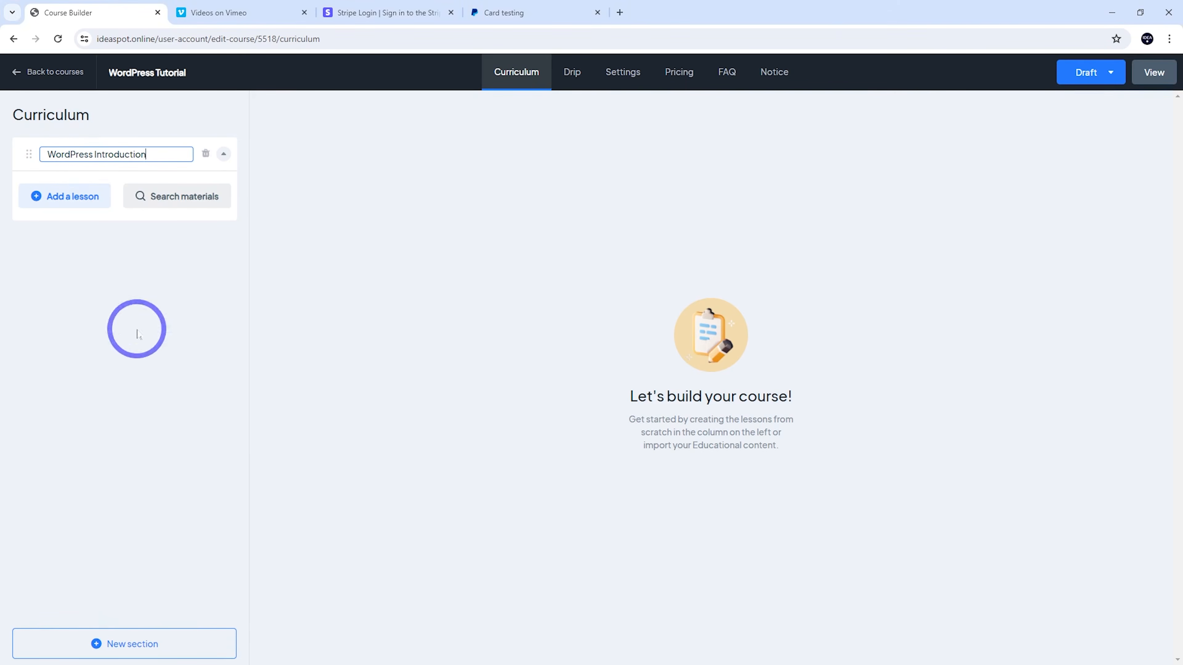
click(136, 329)
- Add a video lesson to the WordPress Introduction section and set its source type to Vimeo
click(70, 207)
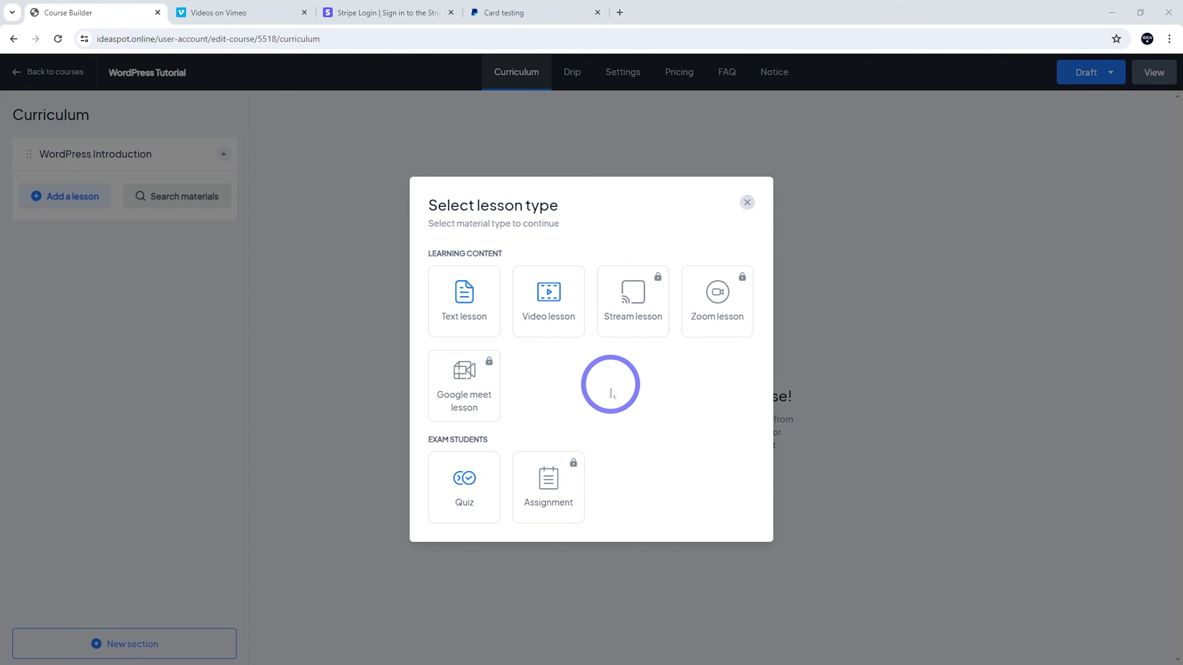
click(547, 308)
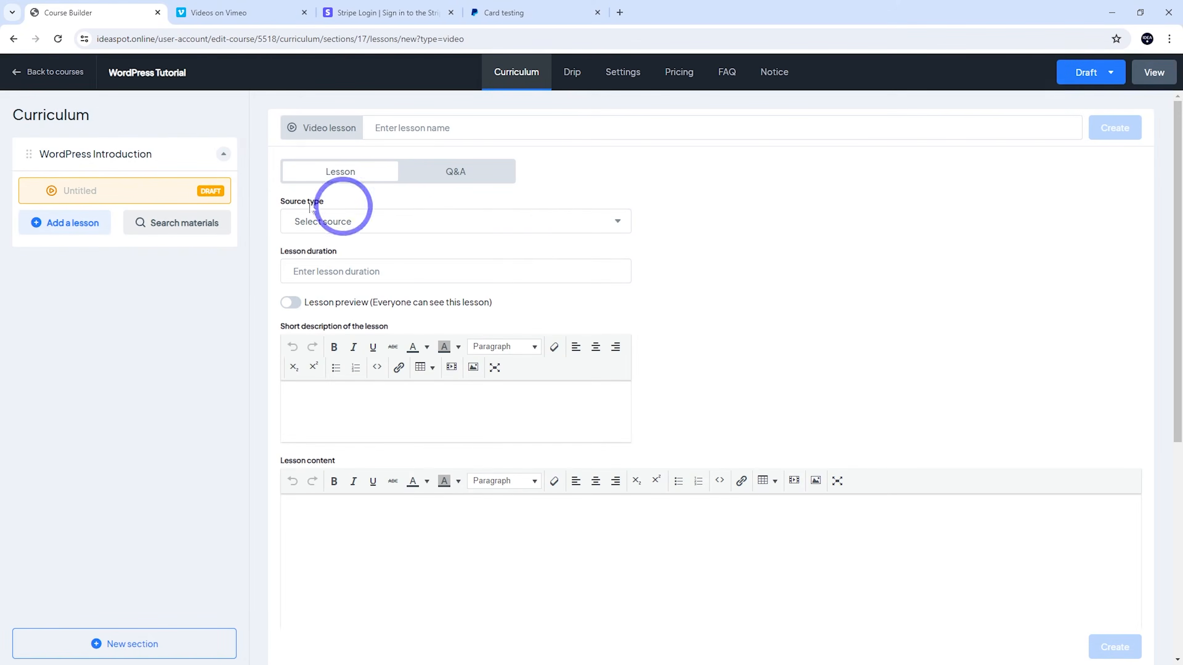
click(496, 222)
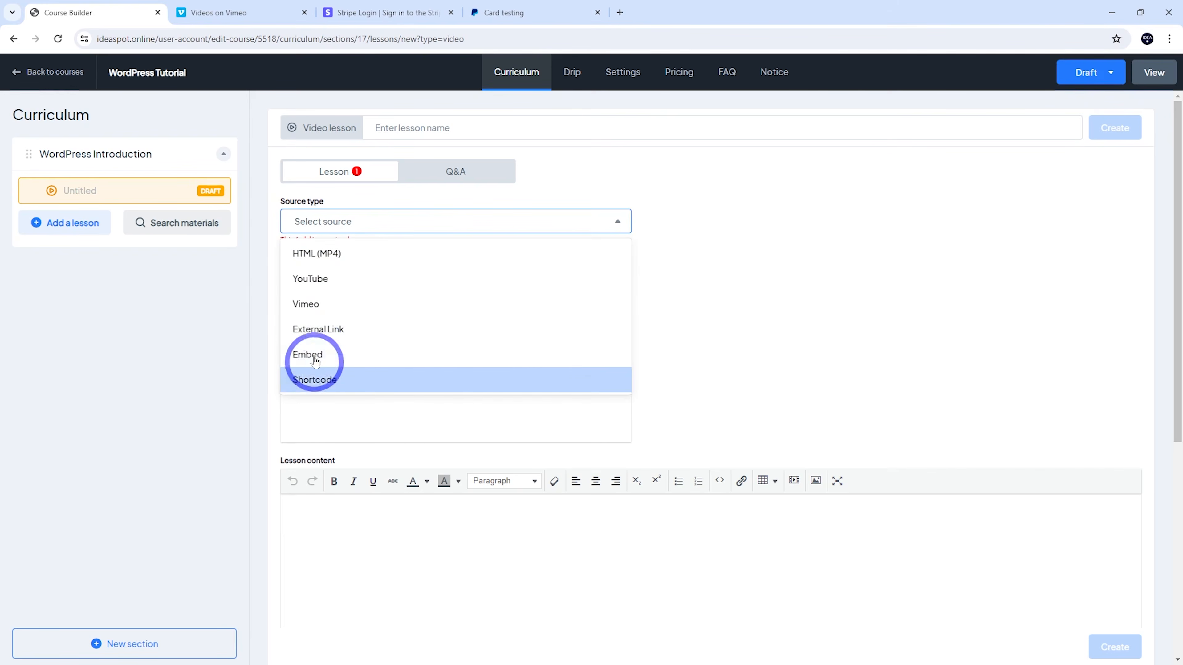
click(303, 306)
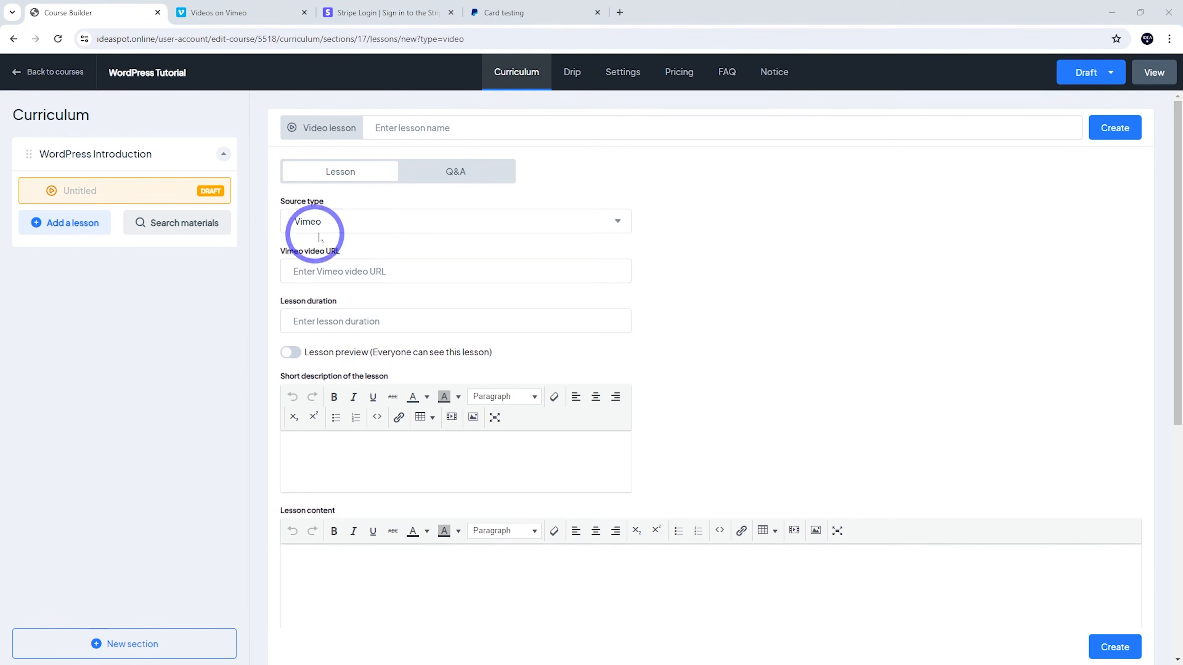
- Copy the link of the Course Preview video from the Vimeo library and paste it as the lesson's Vimeo video URL
click(228, 13)
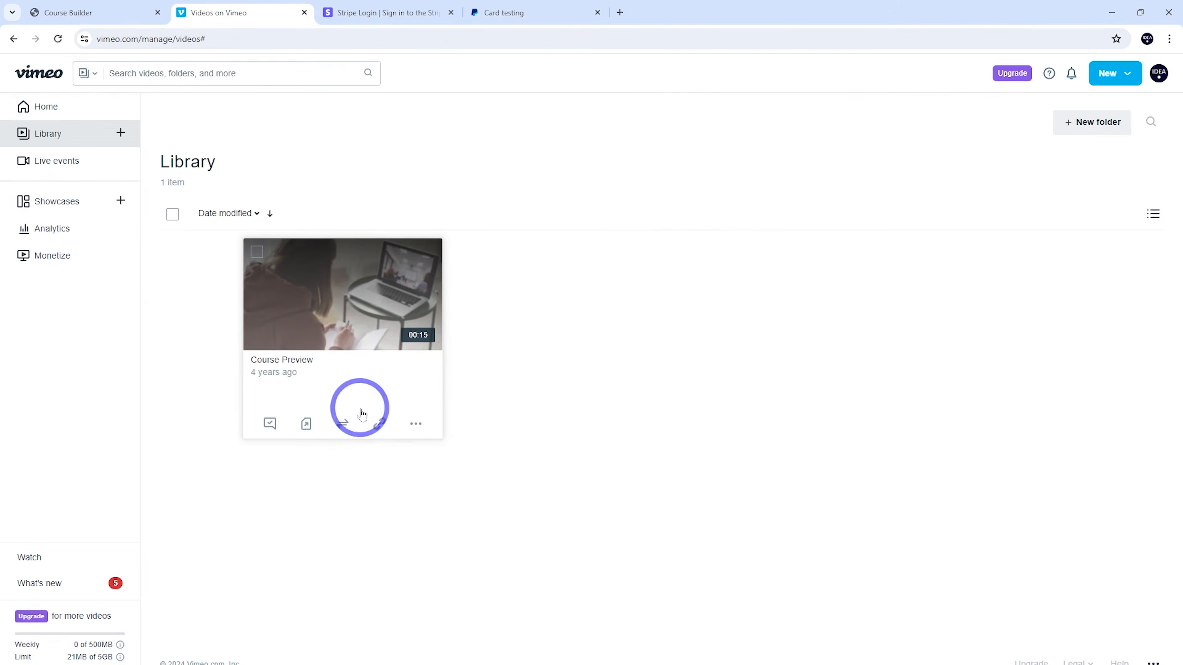
click(380, 425)
click(326, 453)
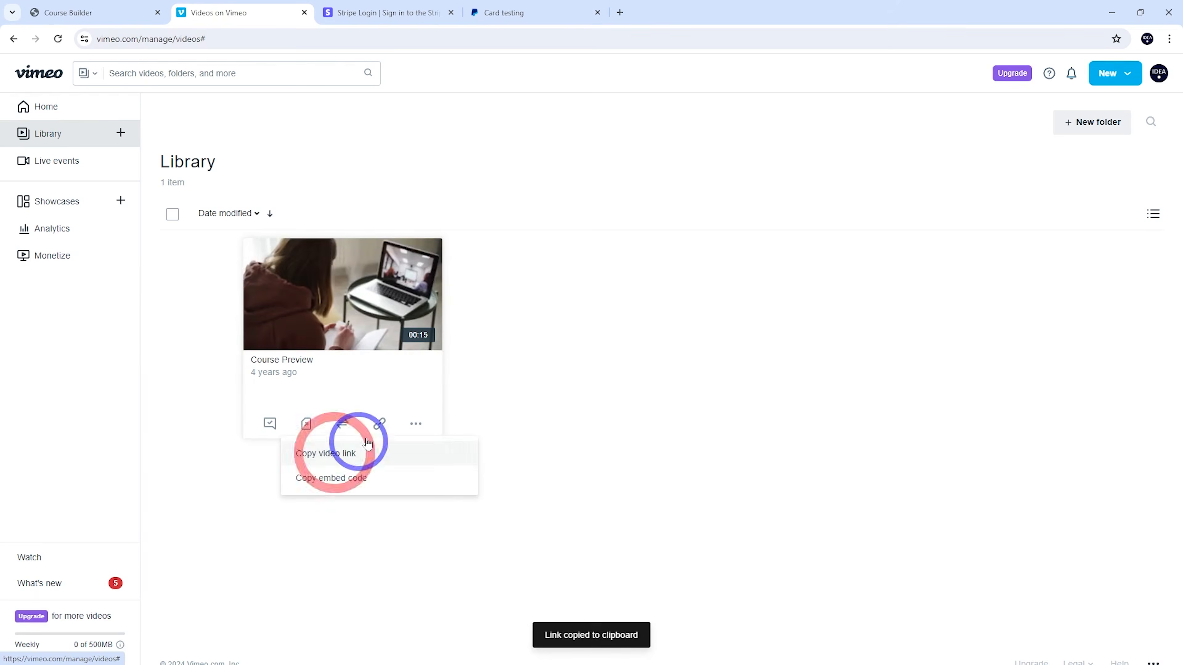
click(92, 13)
click(359, 270)
key(ctrl+v)
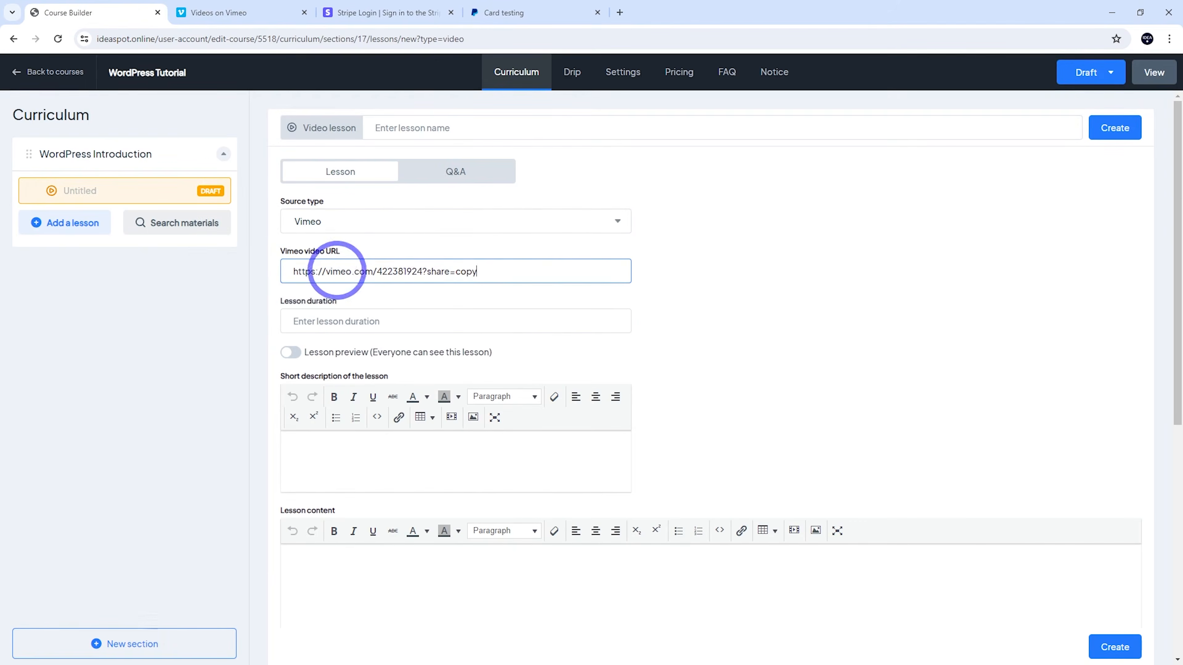
- Set the lesson duration to 1 hr and enable the lesson preview for everyone
click(338, 321)
text(1)
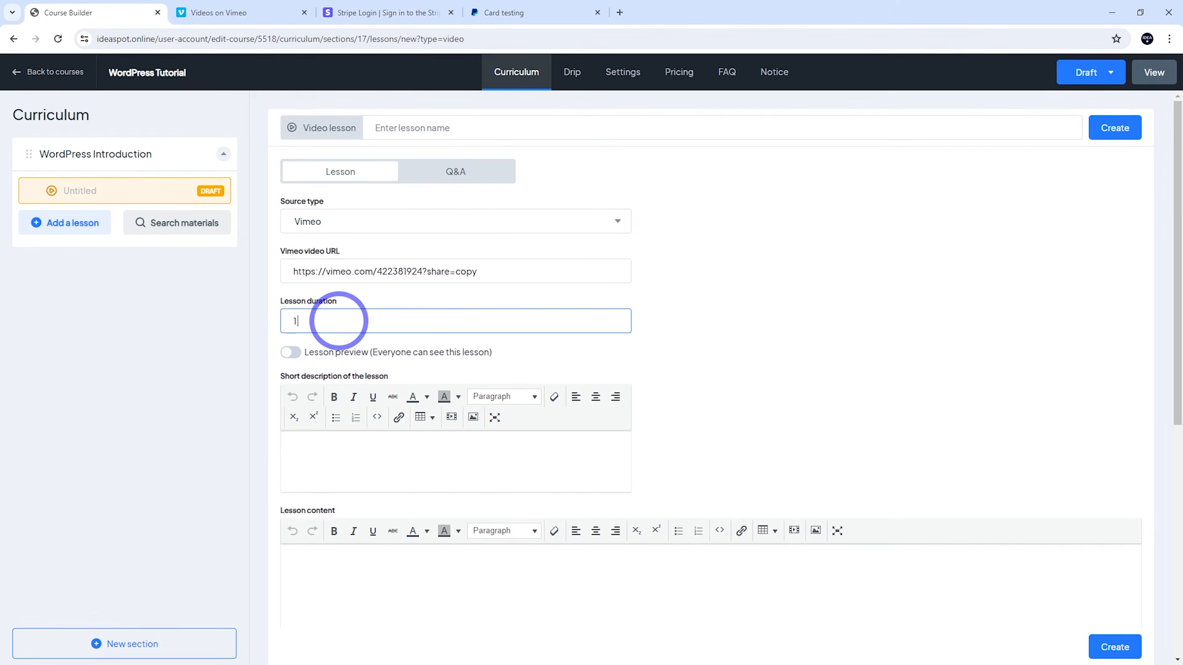
text( hr)
click(291, 352)
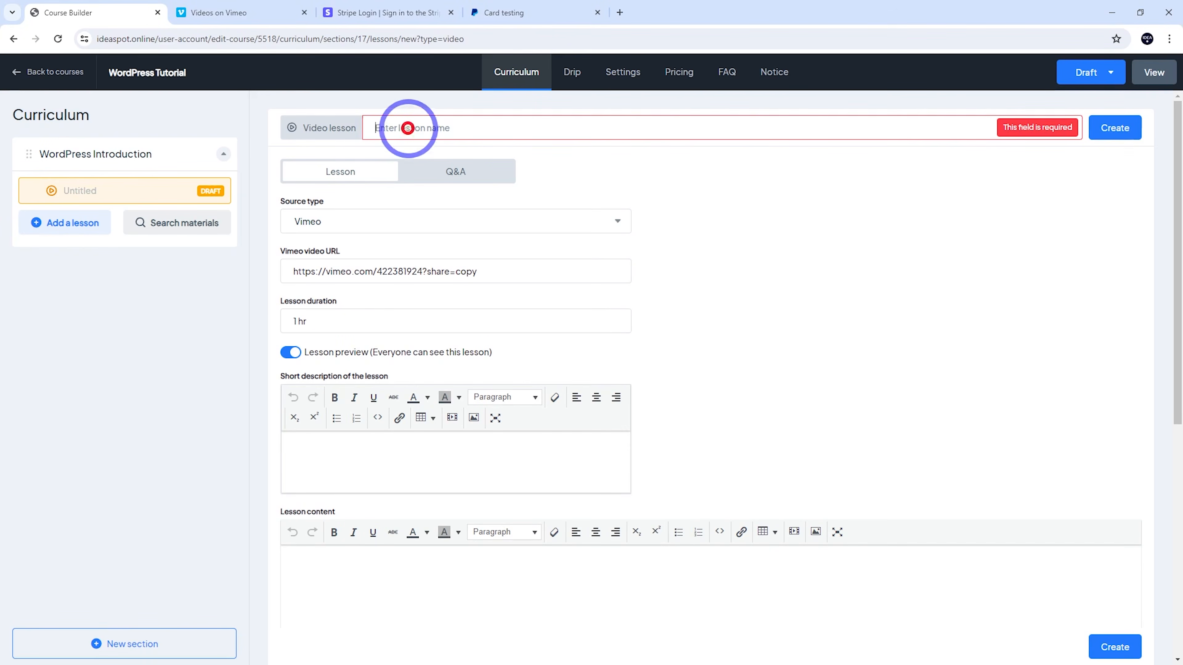
- Name the lesson WordPress Introduction Video, fill in its short description and content about WordPress, and create it
click(407, 127)
key(ctrl+v)
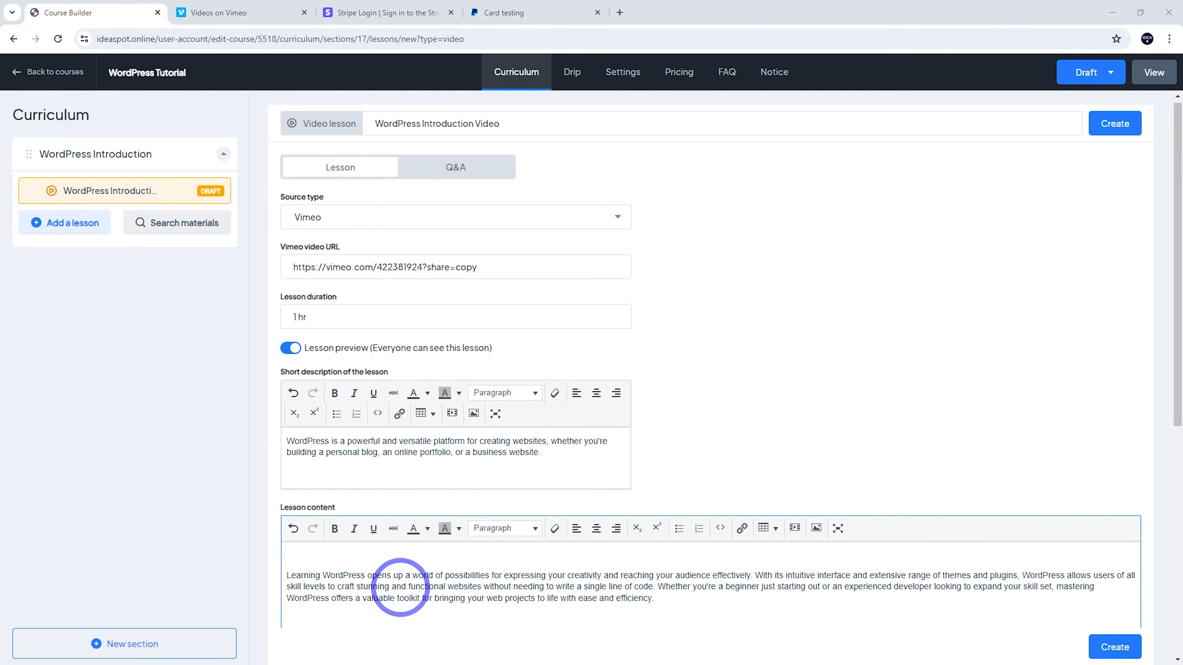
click(1114, 646)
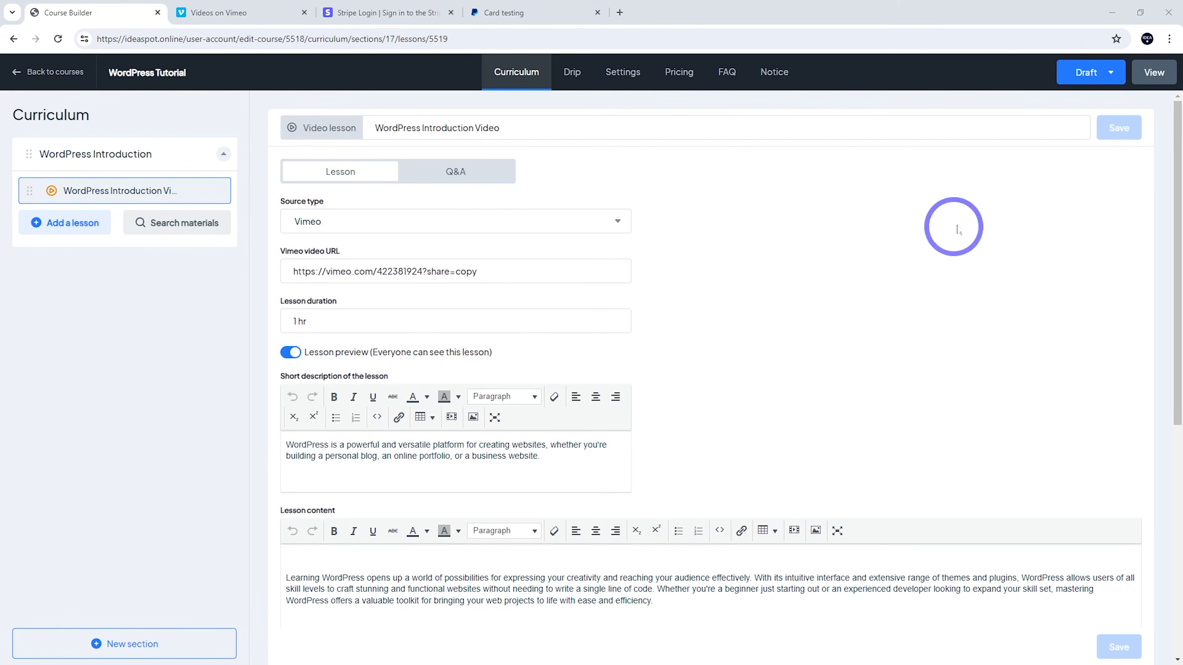
- Publish the WordPress Tutorial course, and view its Drip page and main settings
click(1088, 79)
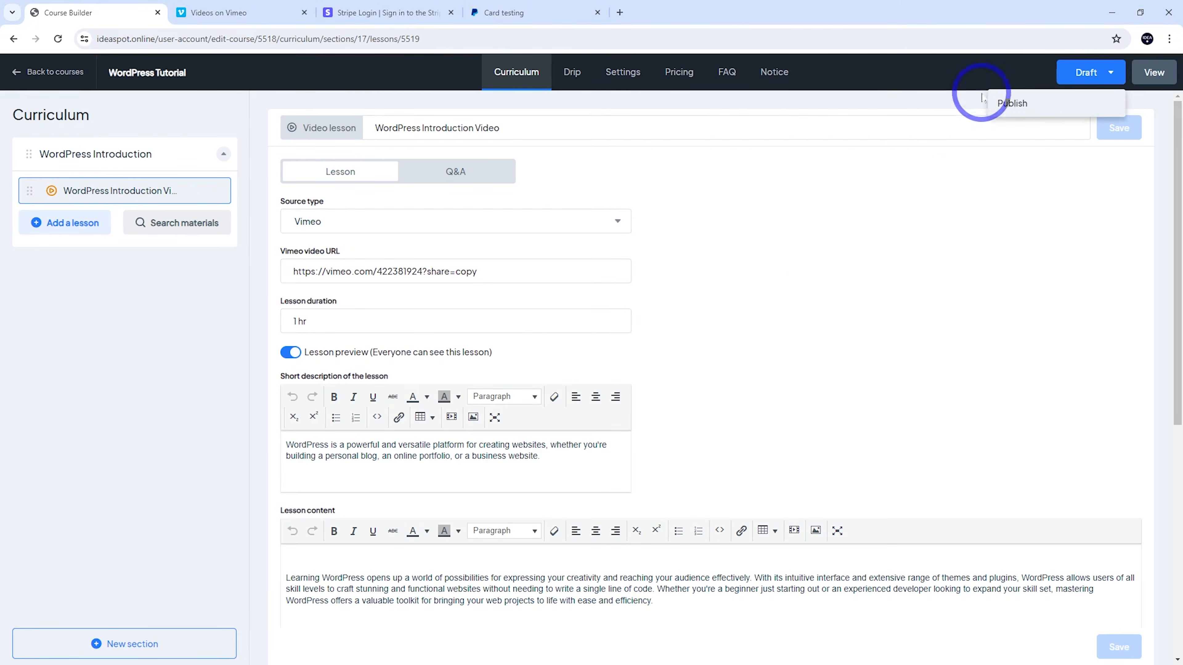
click(1015, 103)
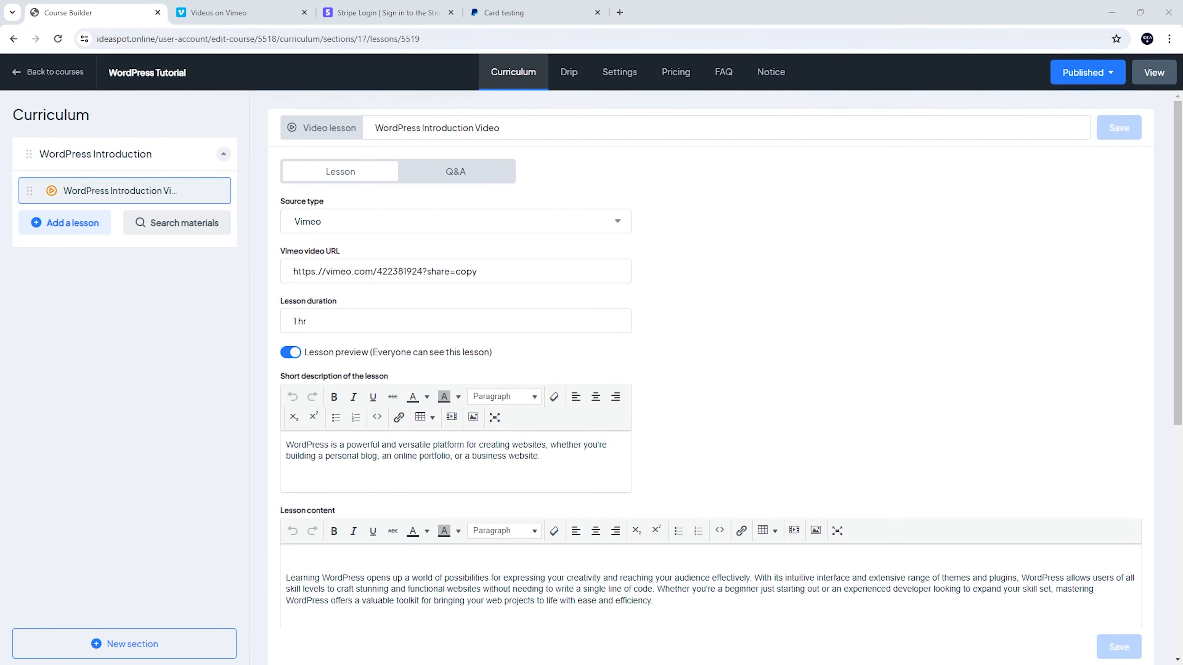
click(578, 87)
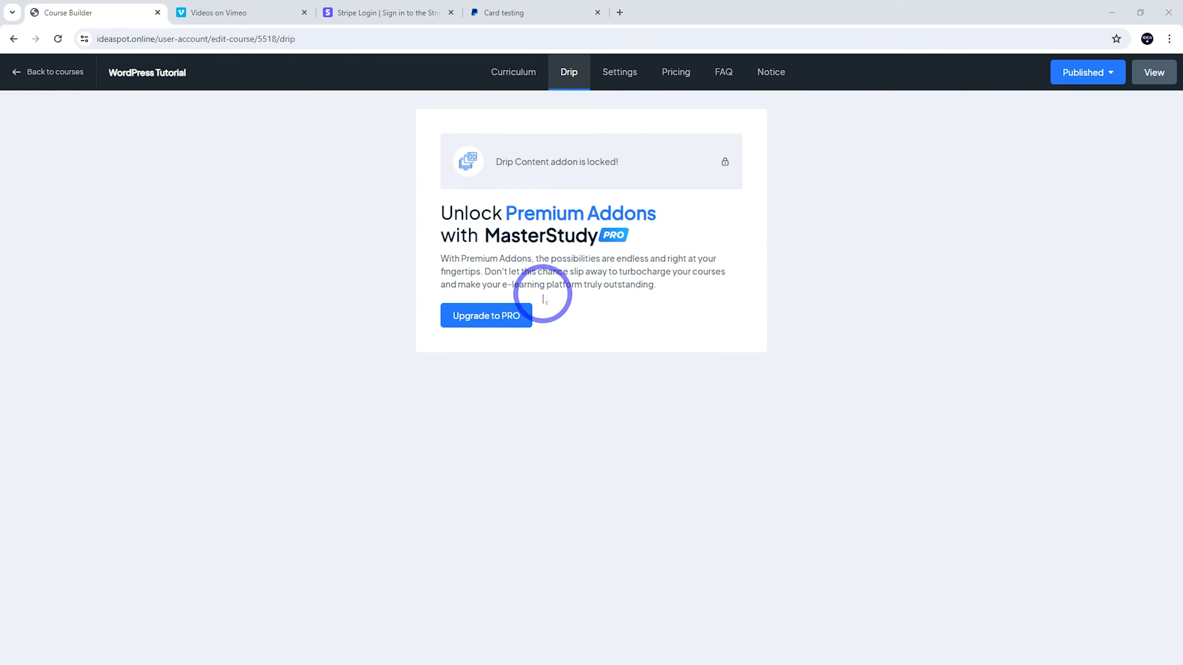
click(619, 73)
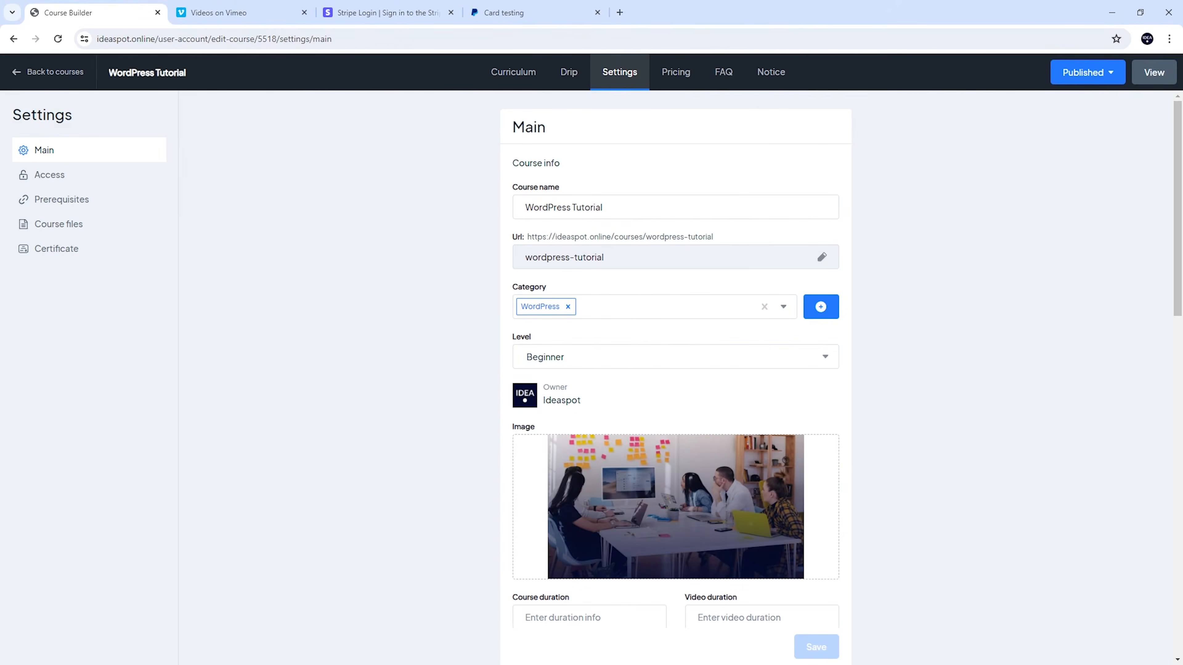
- View the Course files settings, and enable one-time purchase for the course at a price of $1 and save it
click(58, 225)
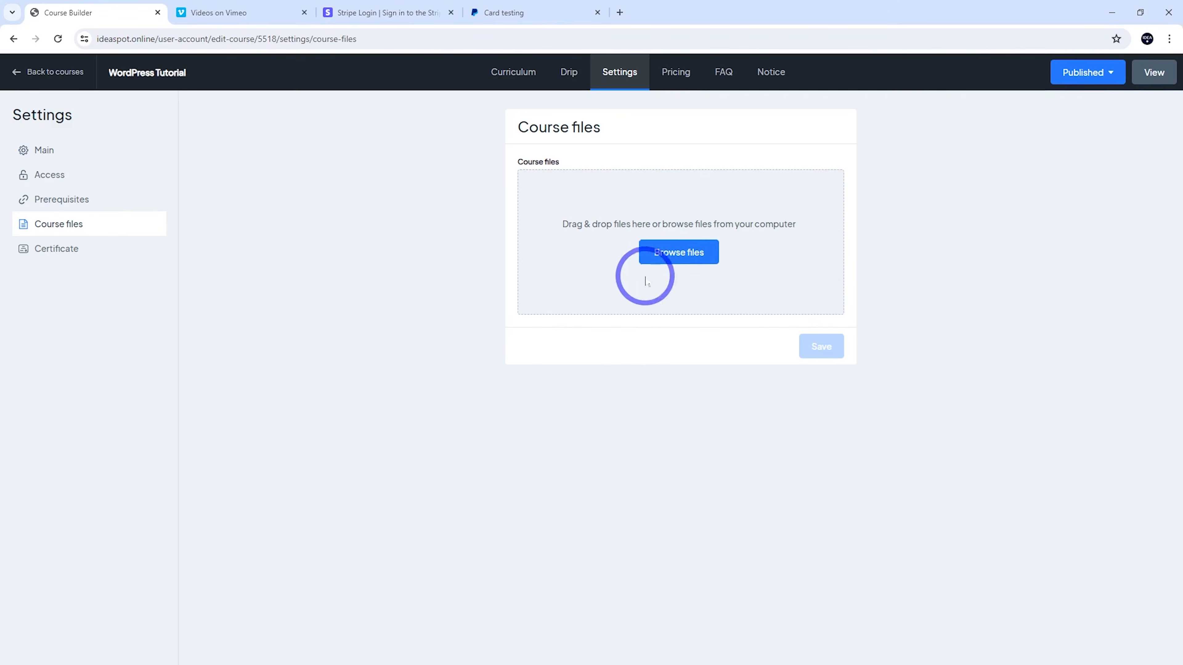
click(54, 162)
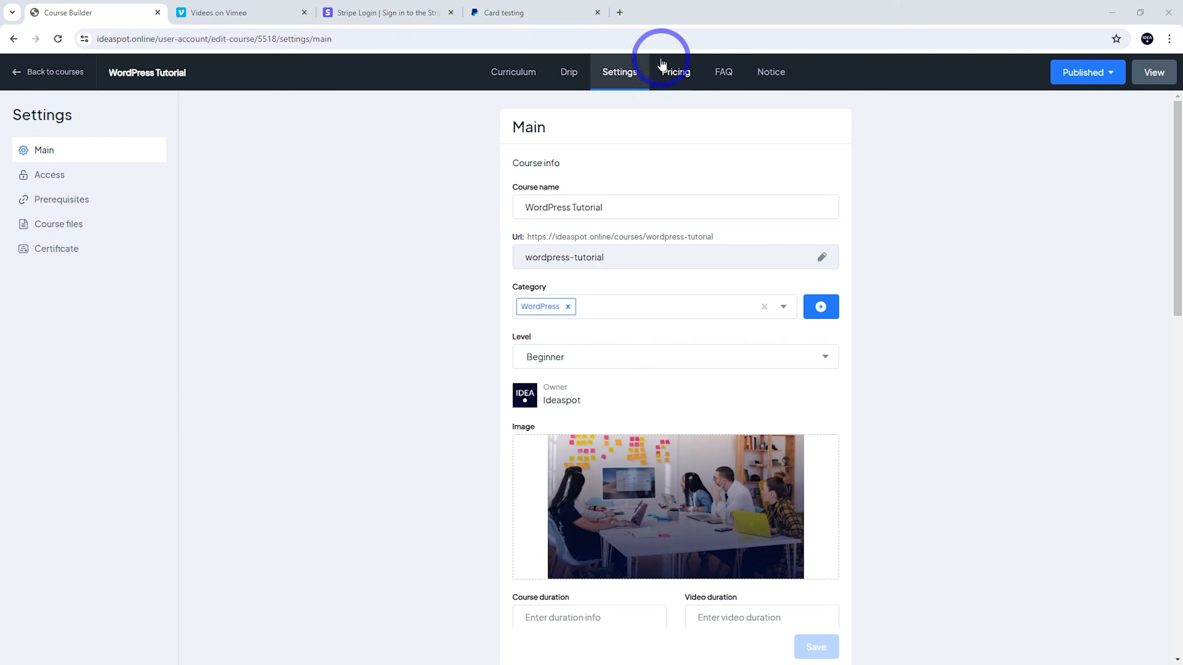
click(670, 73)
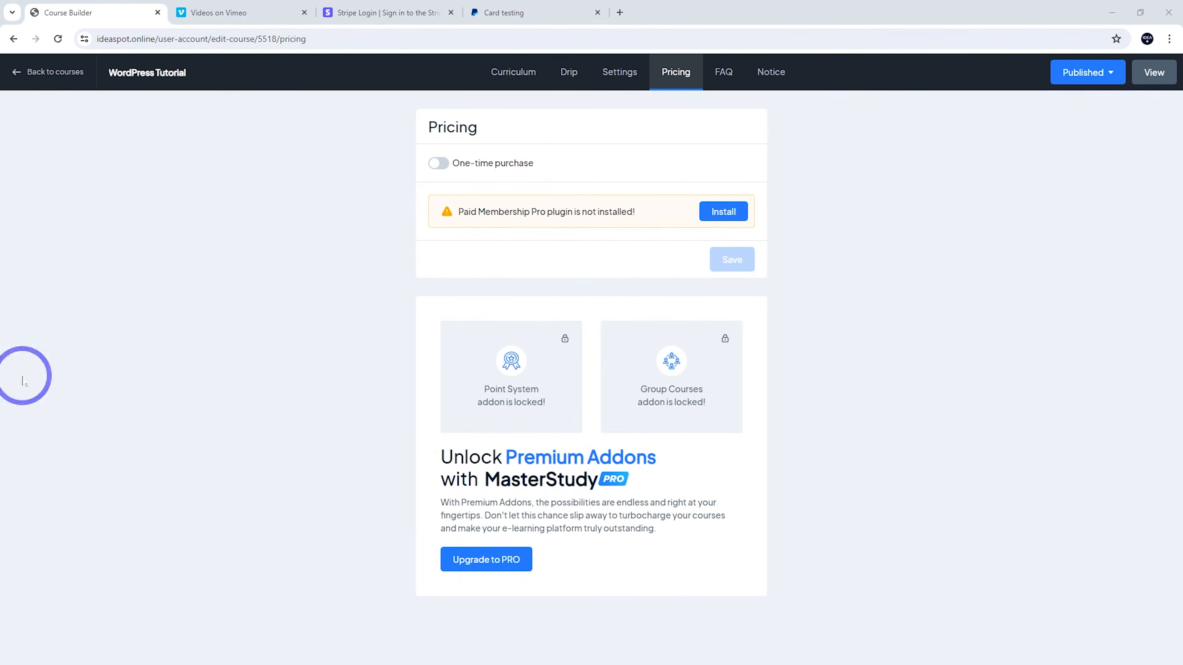
click(439, 168)
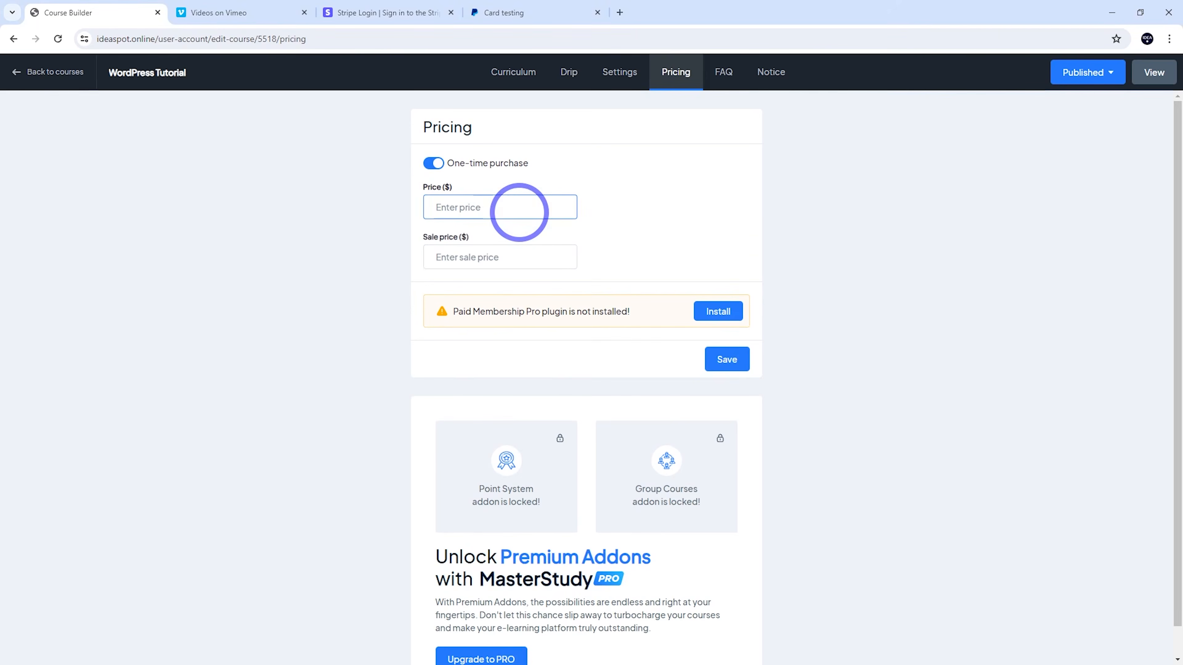
click(306, 286)
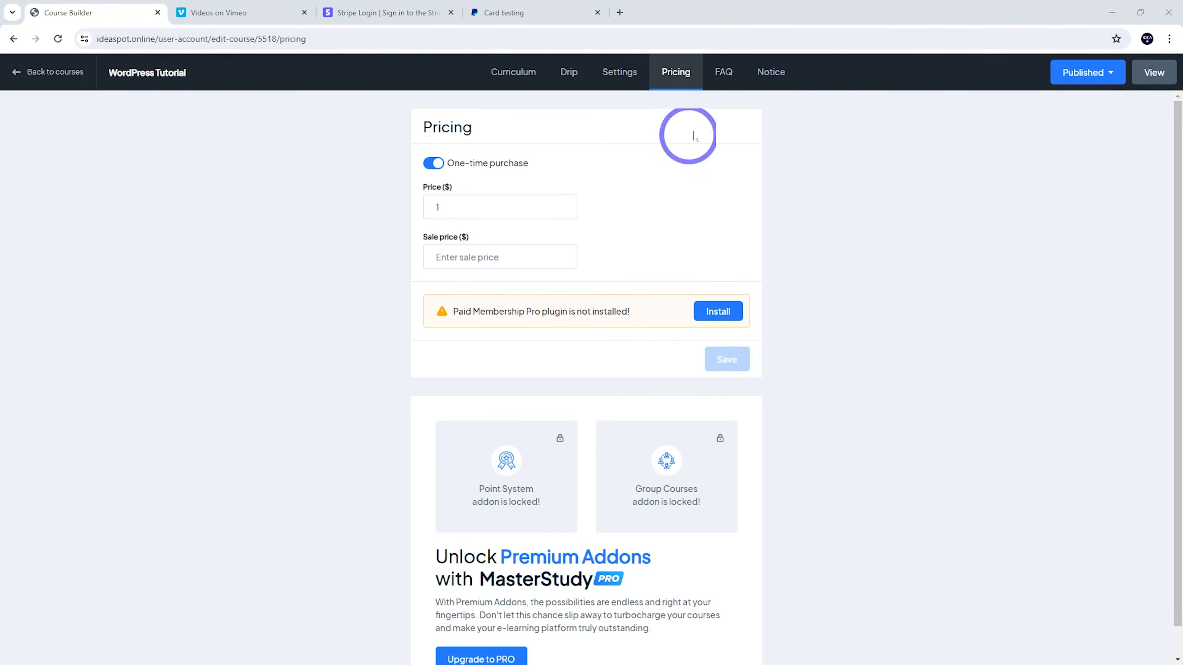
- Create and save a course FAQ entry "Why Learn WordPress?" with an answer about expressing creativity and reaching an audience effectively
click(722, 72)
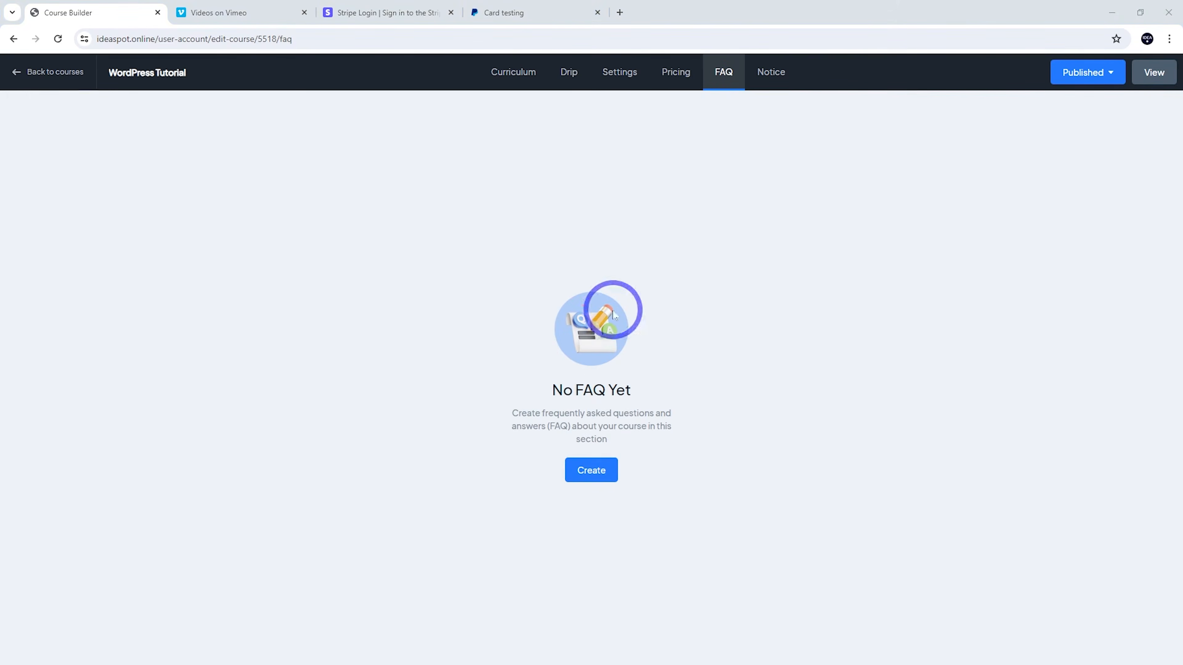
click(591, 471)
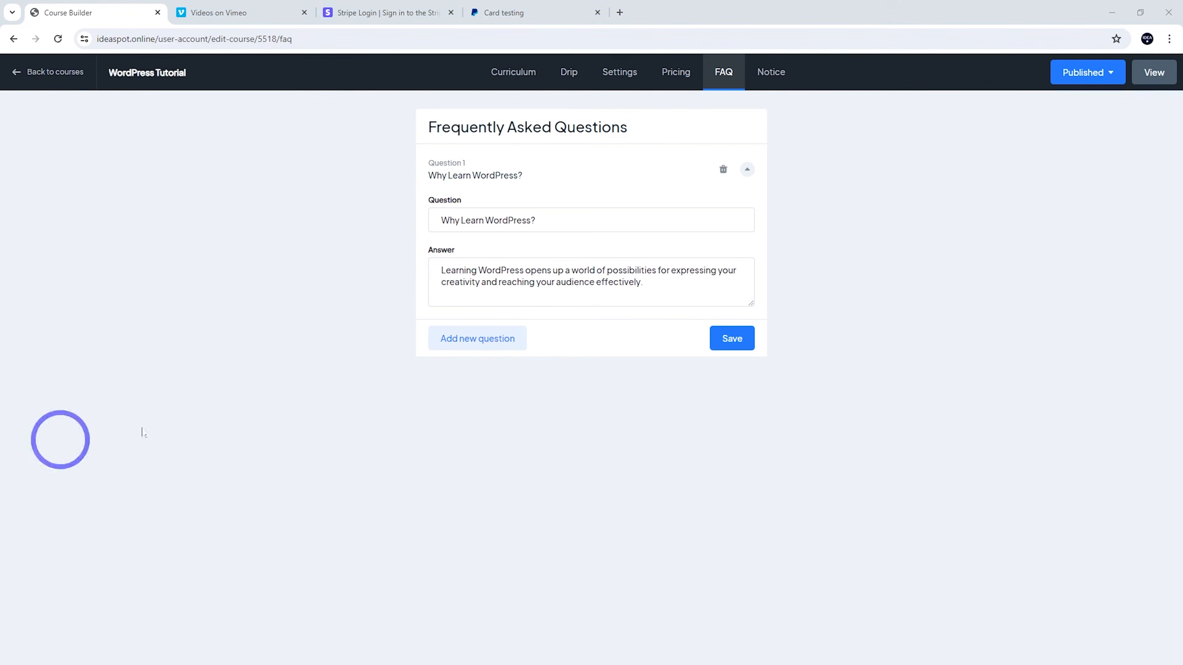
click(729, 339)
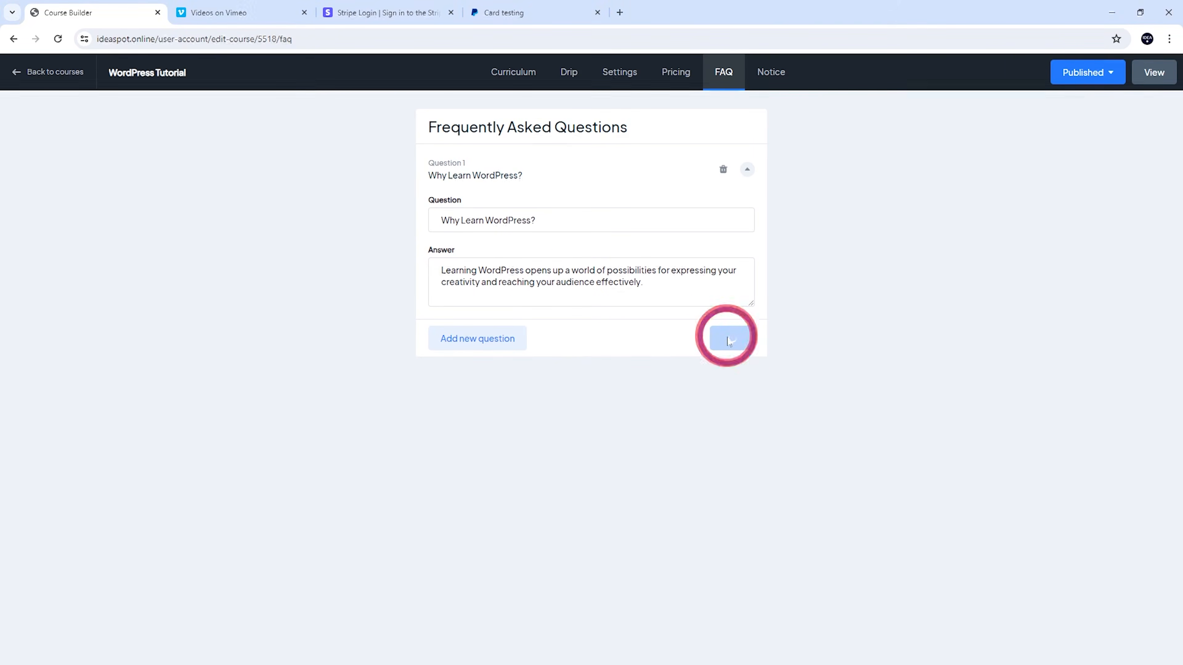
- Add a course notice paragraph about WordPress being a versatile platform and the value of a structured course, and save it
click(767, 74)
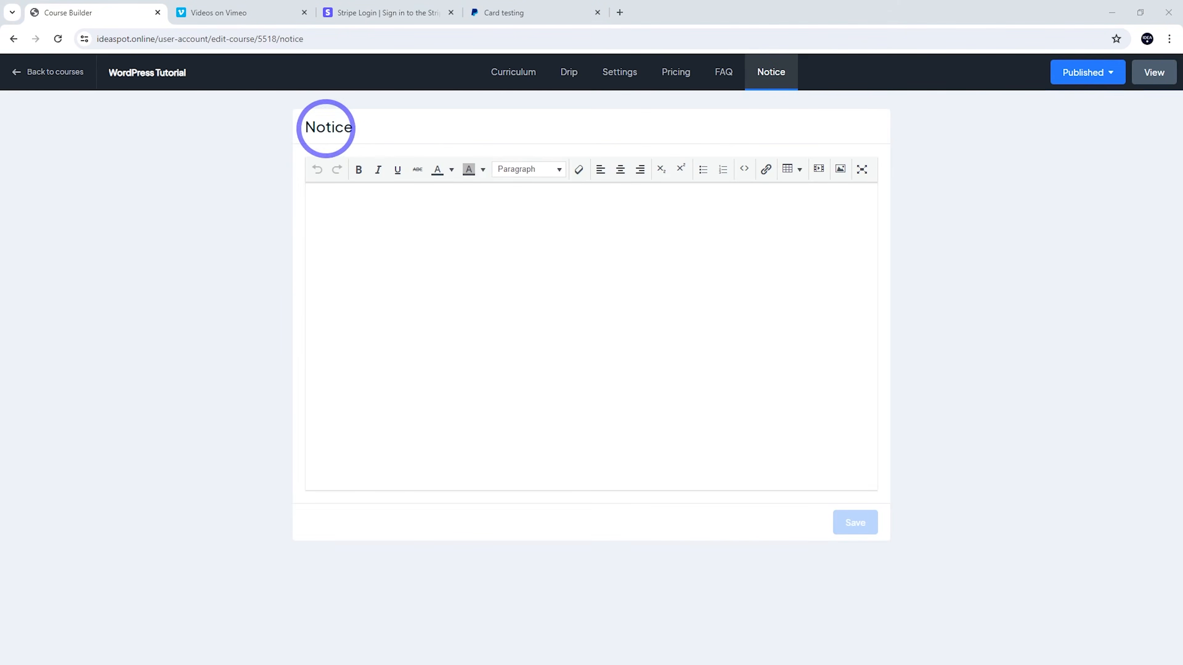
click(448, 246)
text(WordPress is such a versatile platform, and having a structured course to guide learners through its intricacies can be incredibly valuable. Whether it's for beginners eager to build their first website or seasoned developers looking to deepen their understanding, your course is sure to provide a wealth of knowledge and practical skills. As learners embark on this journey, they'll unlock the potential to create stunning websites that stand out in today's digital landscape. Best of luck with your course, and here's to empowering countless individuals to master the art of WordPress!)
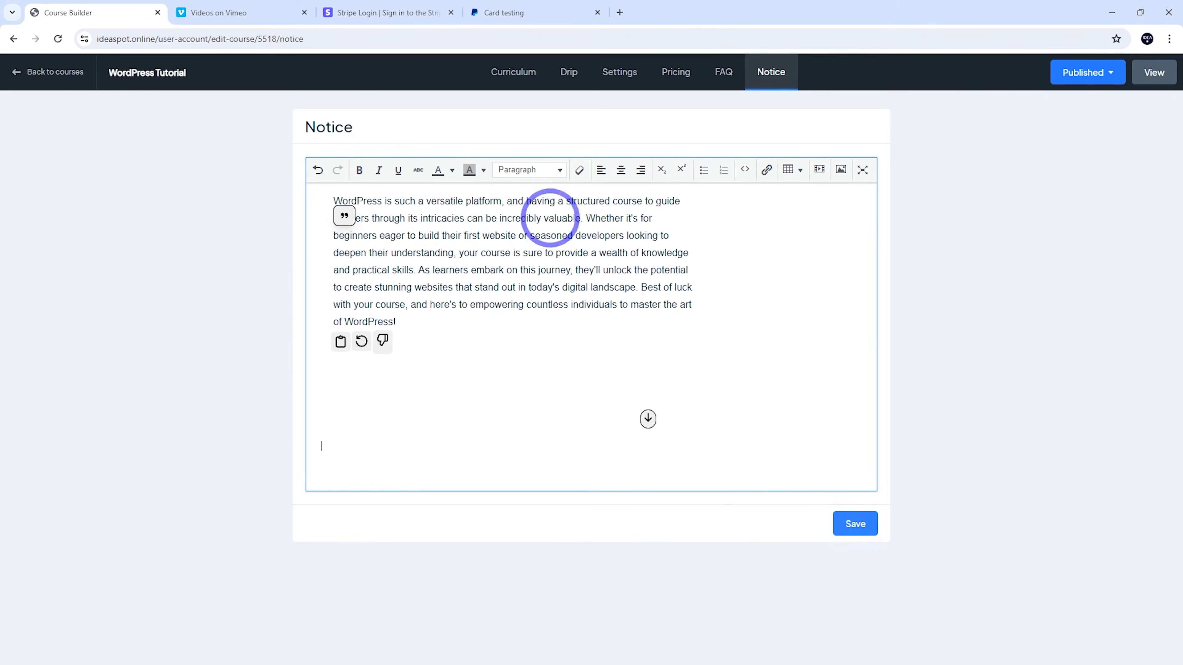
click(846, 526)
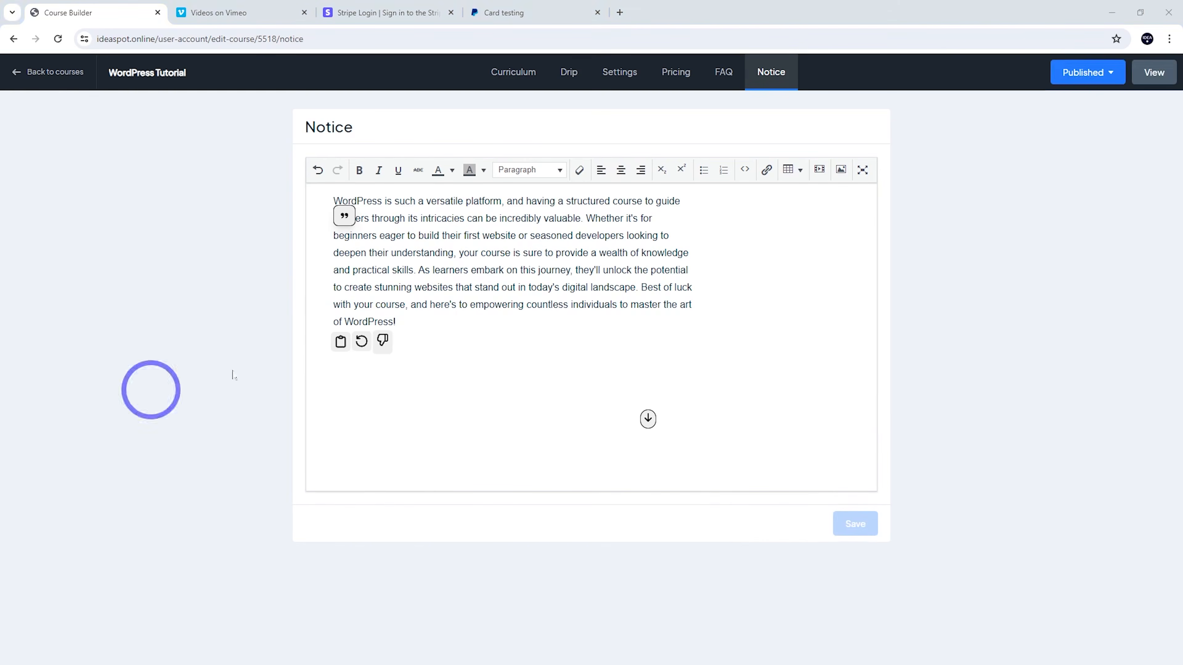
- View the published course, and enable the Description and FAQ tabs in the MS LMS Course settings and save them
click(1153, 72)
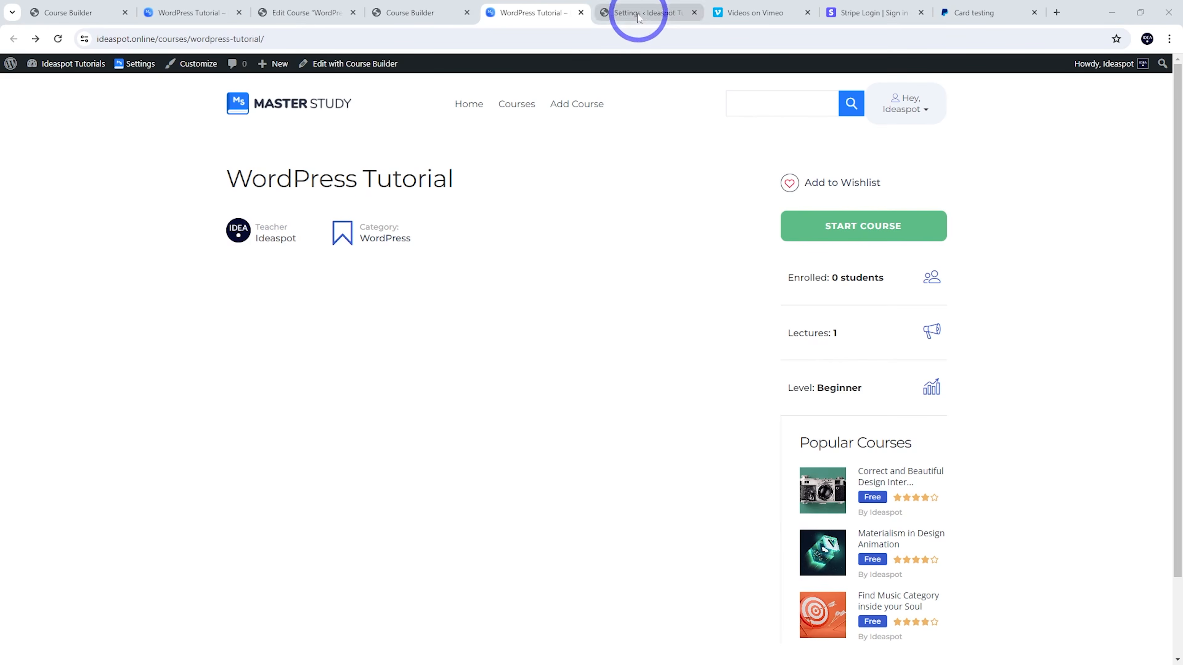
click(615, 18)
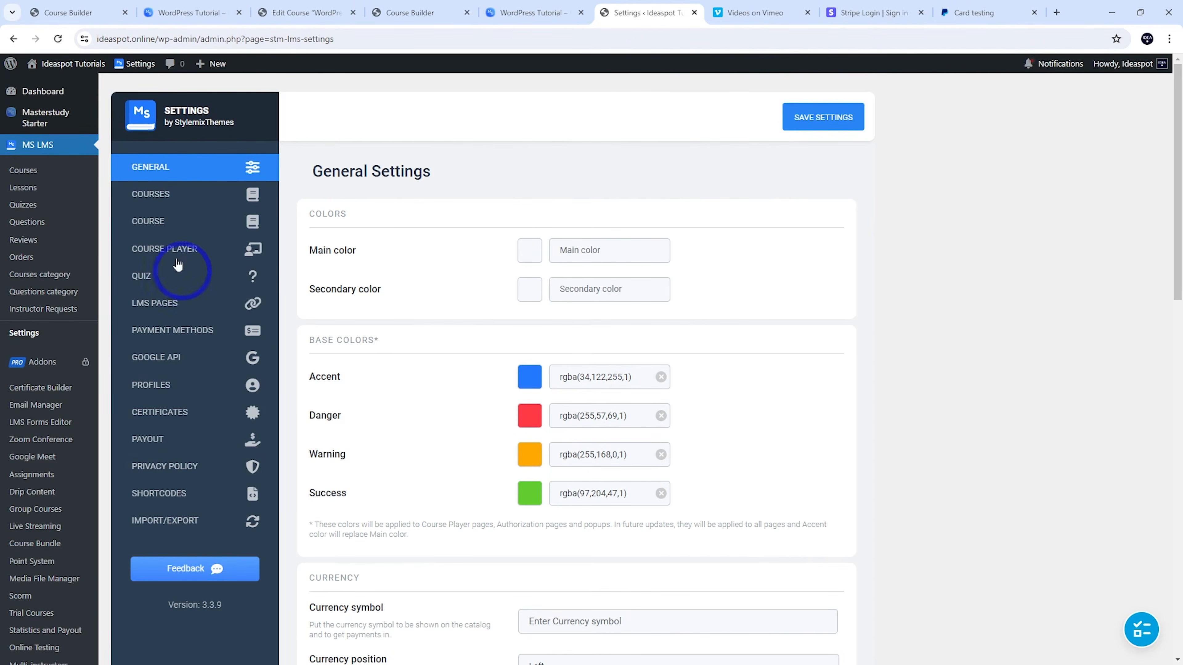
click(164, 233)
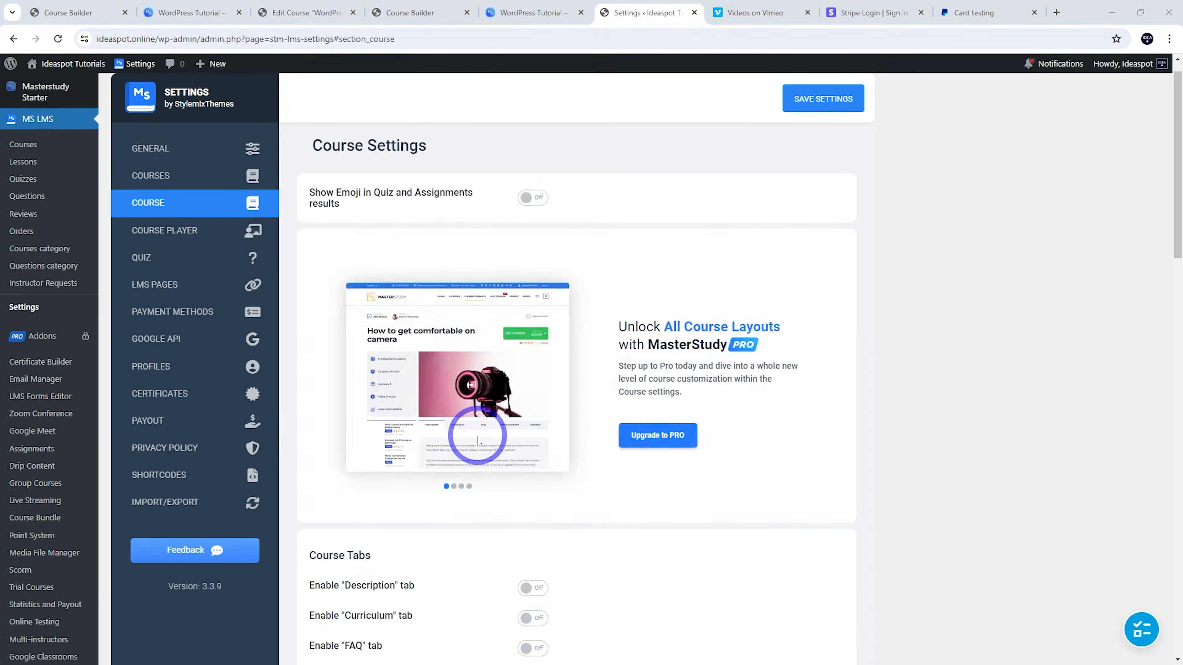
scroll(399, 438, down, 4)
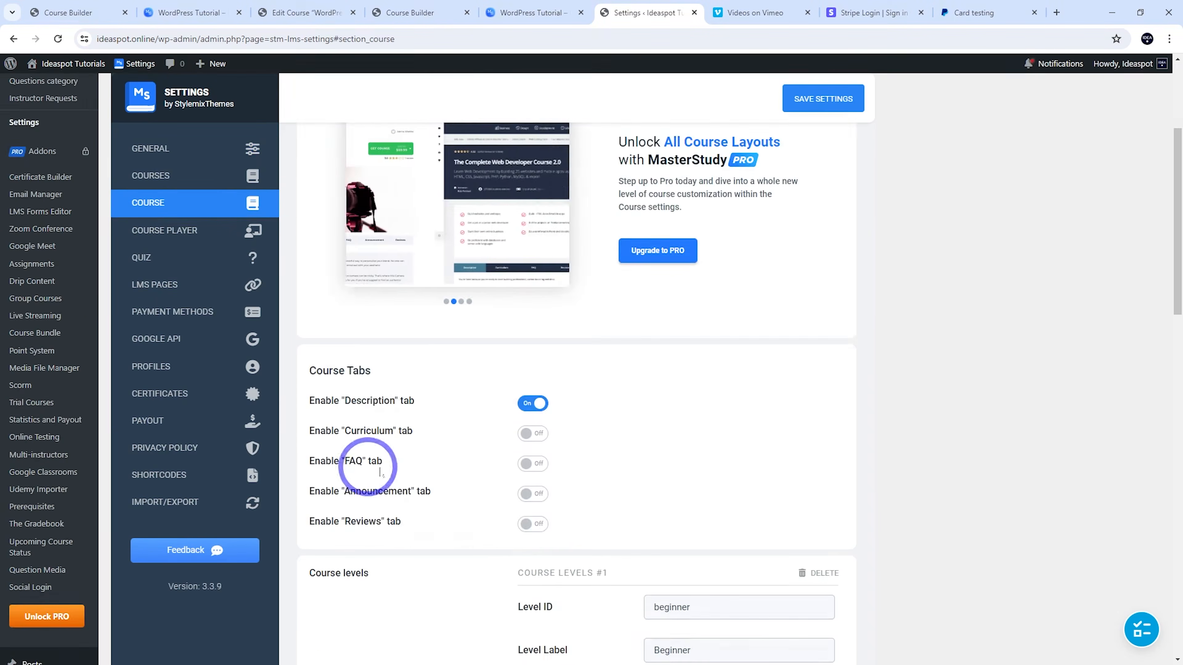
click(530, 463)
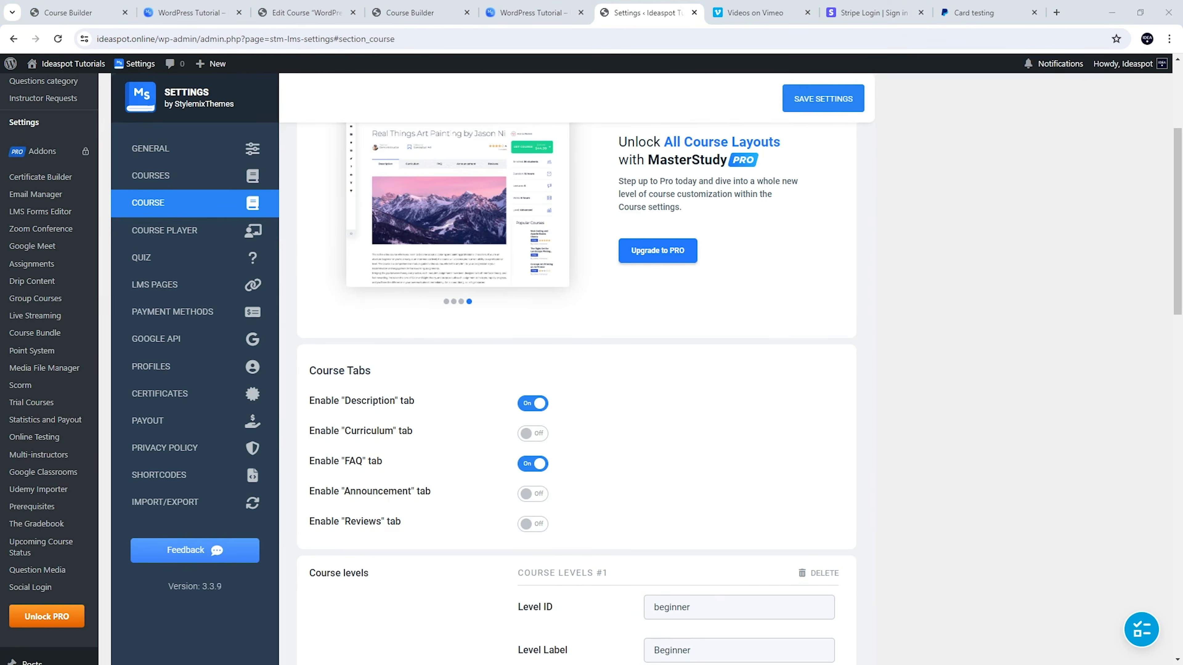
click(822, 99)
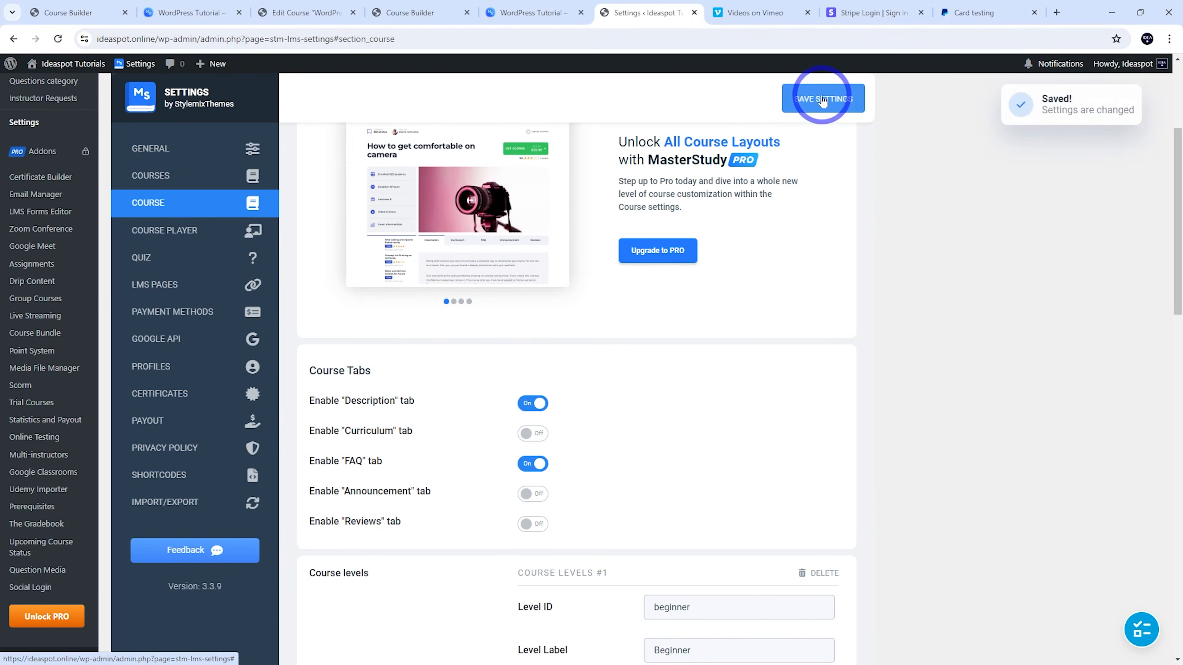
- Reload the WordPress Tutorial course page and examine its Description and FAQ tabs, including the answer to "Why Learn WordPress?"
click(530, 13)
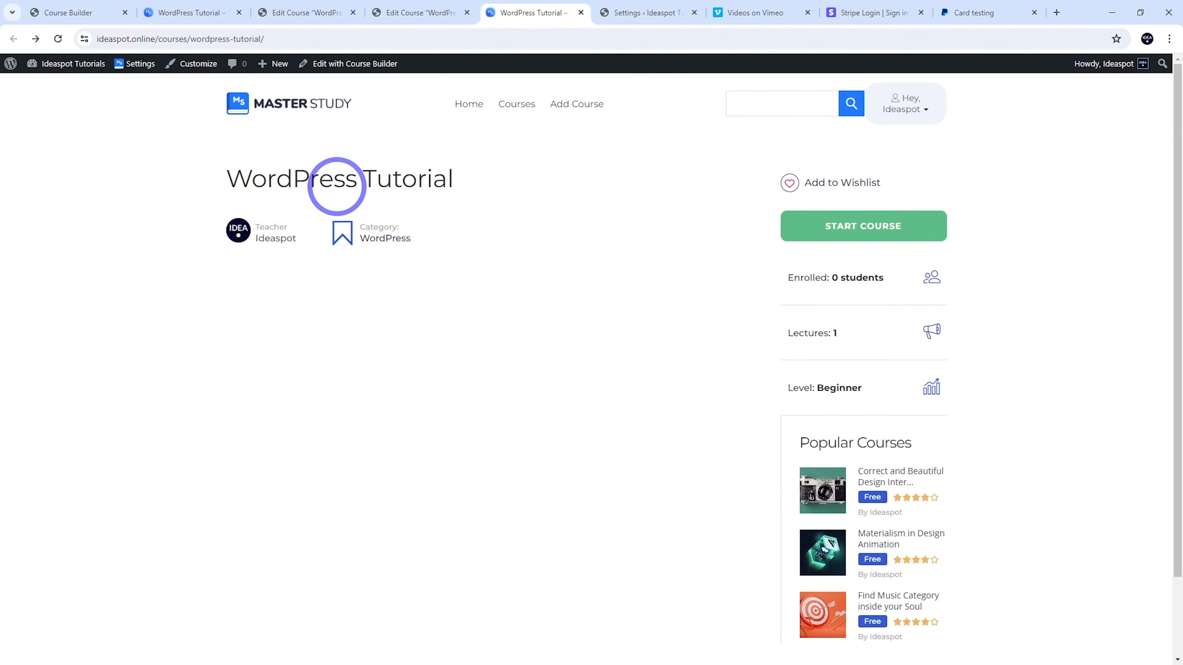
click(58, 39)
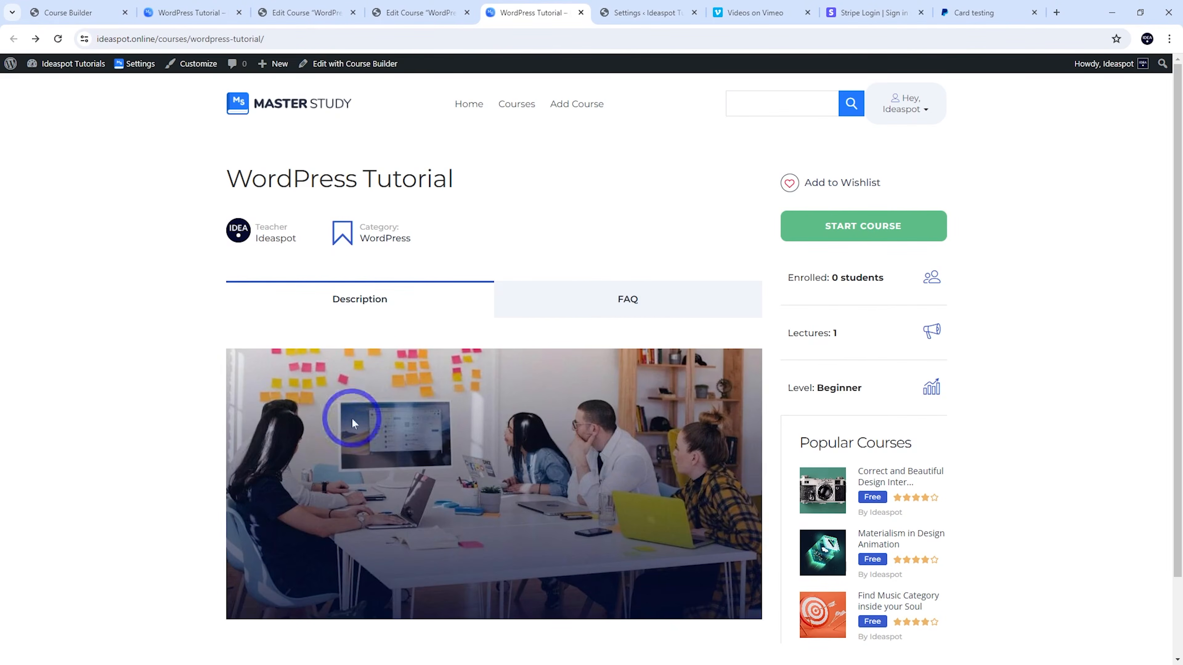
click(646, 301)
click(372, 302)
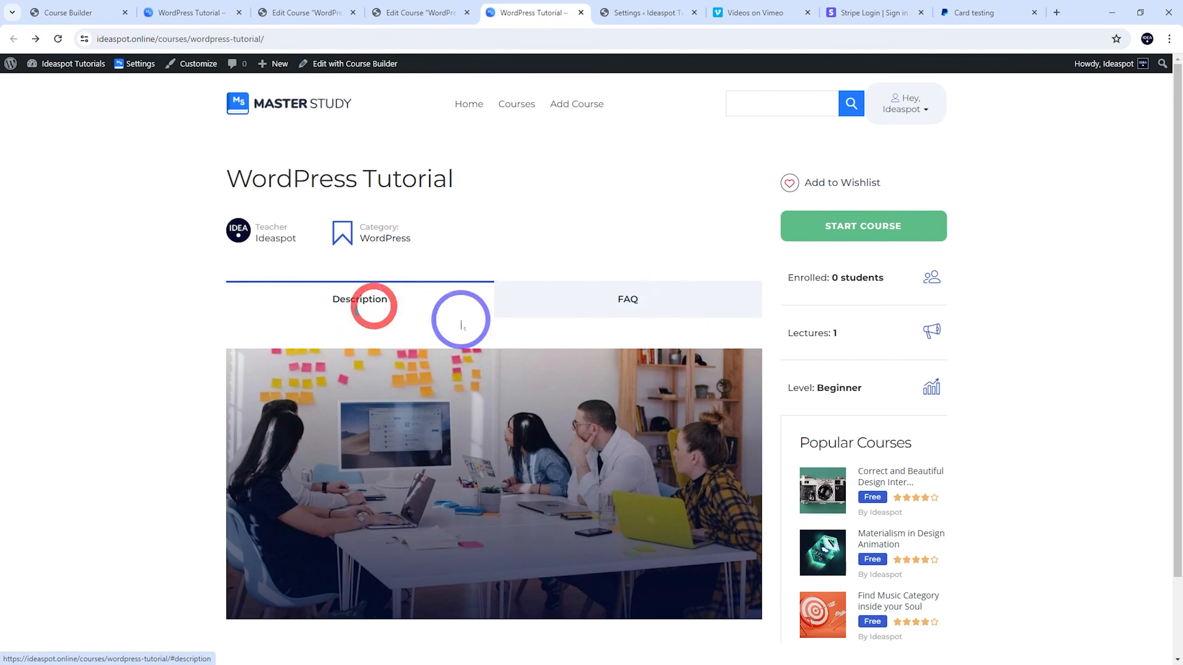
click(633, 301)
click(291, 381)
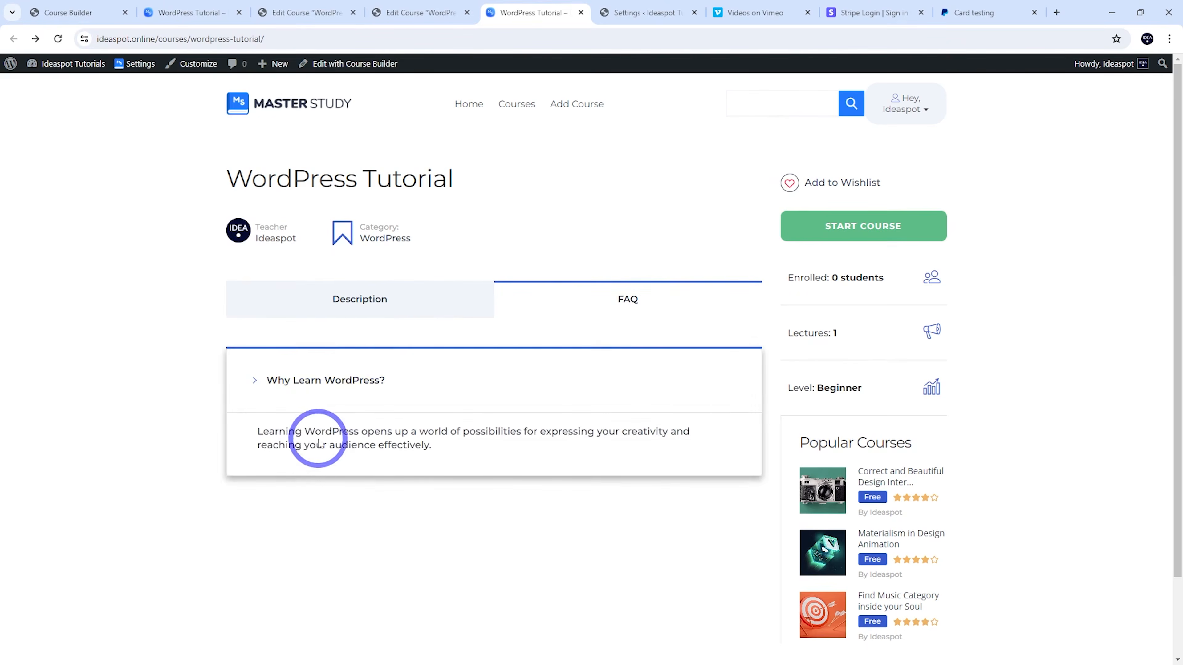
click(434, 301)
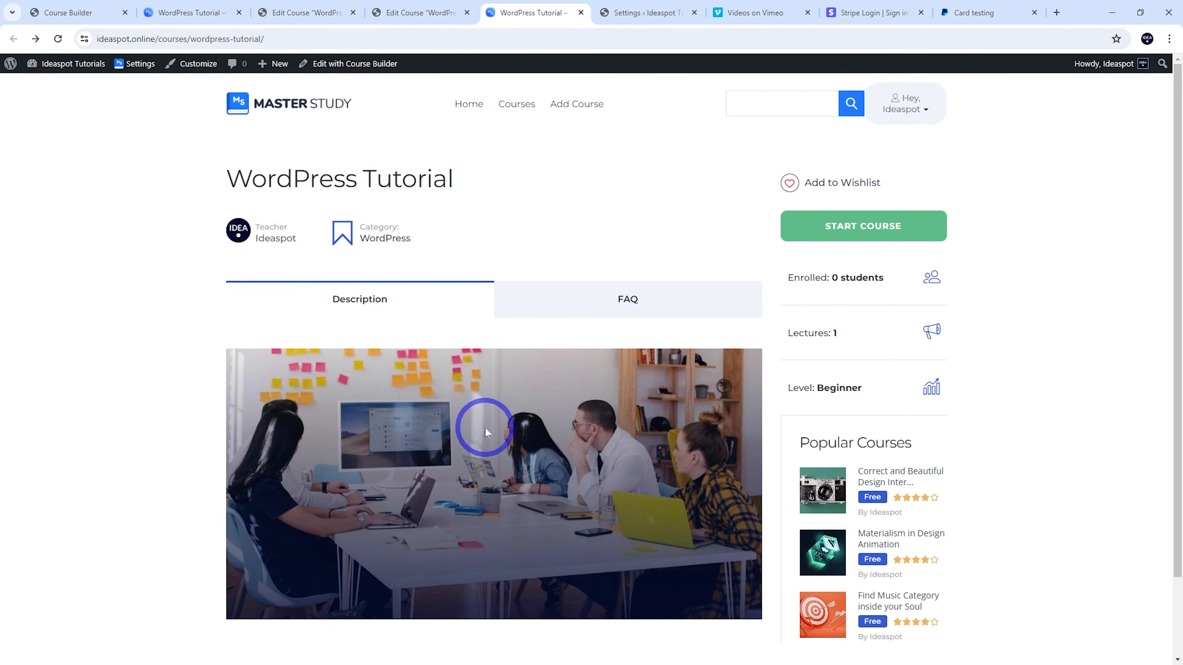
scroll(471, 425, down, 3)
scroll(492, 425, up, 3)
scroll(494, 423, down, 3)
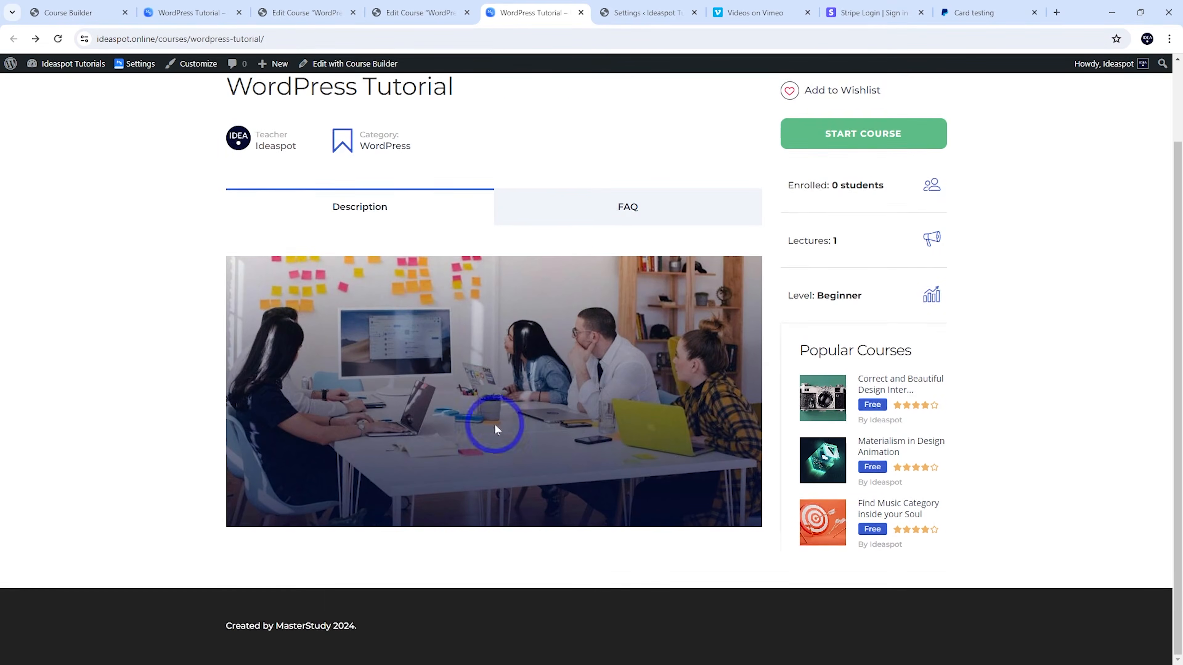
scroll(494, 424, up, 3)
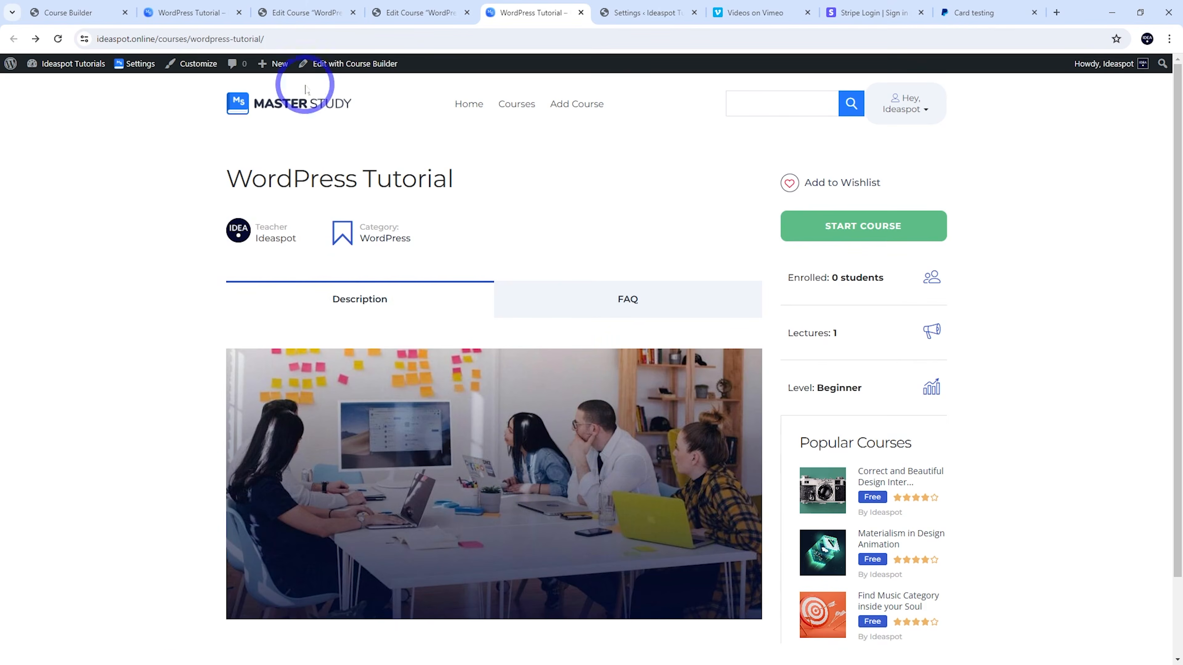
- Open the course in the WordPress editor and add a description paragraph beginning "In this journey of learning WordPress"
click(335, 72)
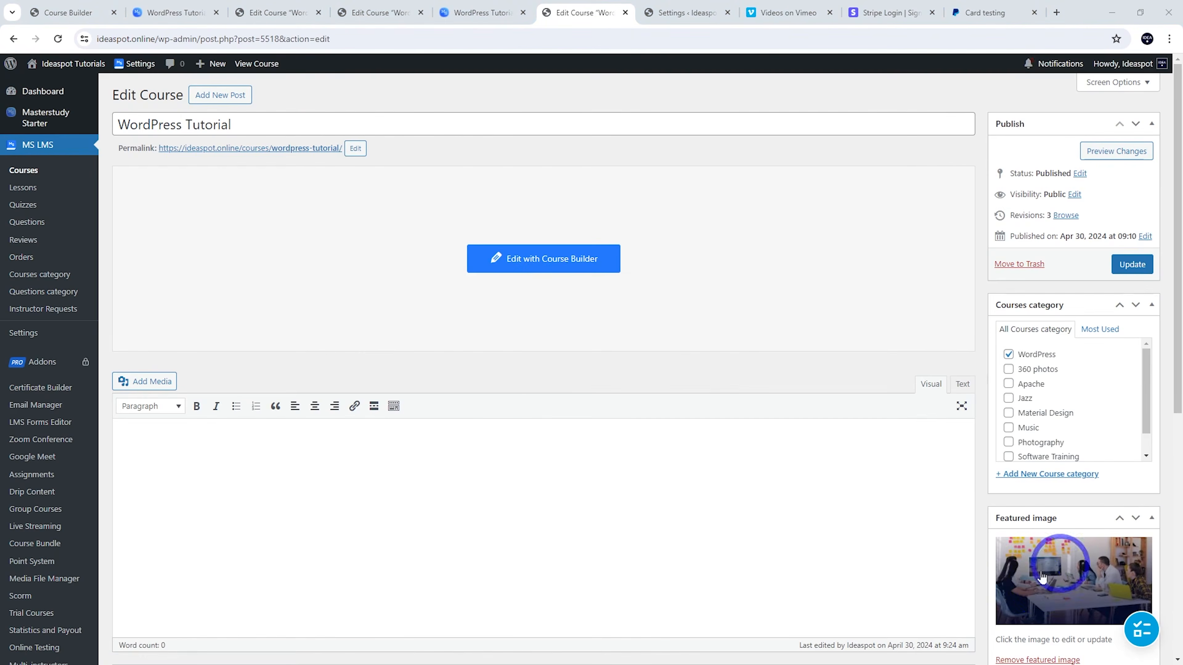
click(259, 512)
text(In this journey of learning WordPress, you'll delve into the fundamentals of setting up a WordPress site, customizing its appearance and functionality, and managing its content efficiently. From understanding the basics of WordPress architecture to exploring advanced techniques for optimizing performance and security, you'll gain the knowledge and skills needed to unleash the full potential of this popular content management system. Whether you're a blogger, entrepreneur, or web developer, learning WordPress equips you with the tools to create dynamic, engaging, and professional websites tailored to your unique vision and goals.)
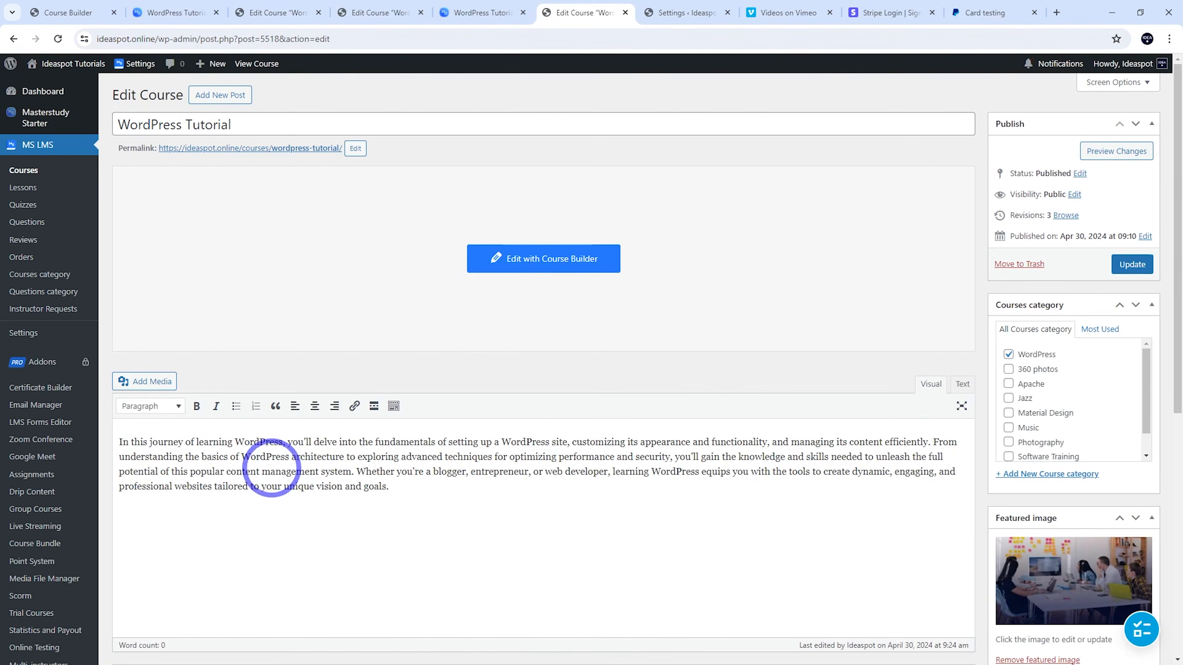
- Set the excerpt to "In this journey of learning WordPress, you'll delve into the fundamentals of setting up a WordPress site" and update the course
scroll(197, 416, down, 1)
scroll(196, 416, down, 3)
click(163, 563)
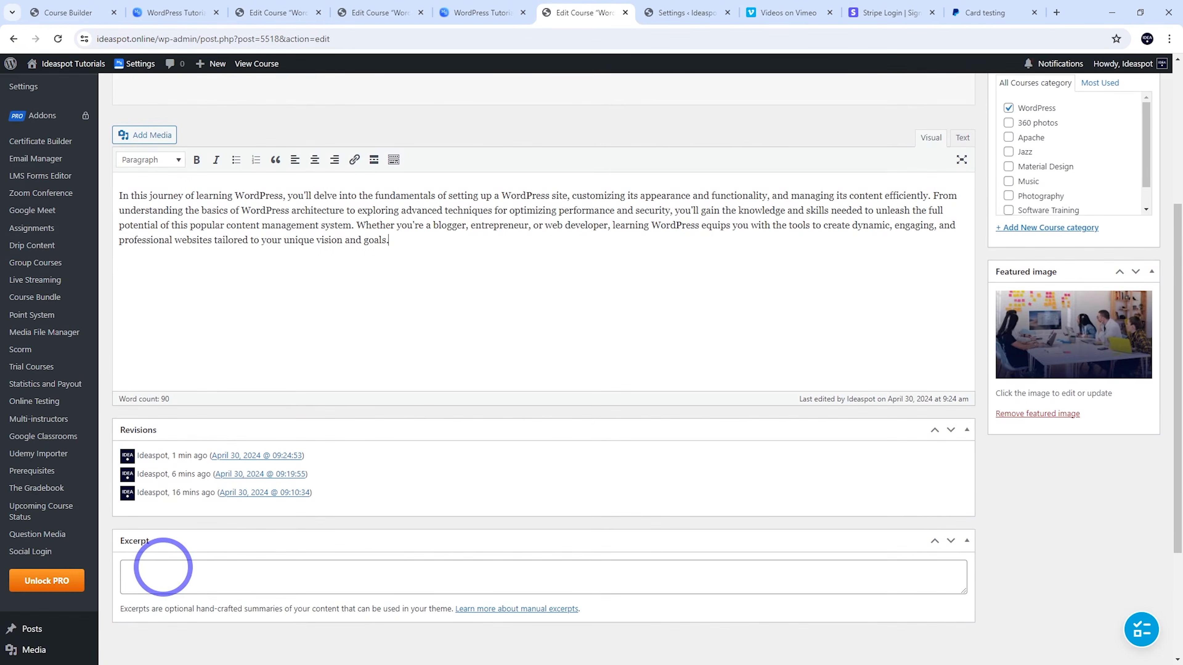
text(In this journey of learning WordPress, you'll delve into the fundamentals of setting up a WordPress site, customizing its appearance and functionality, and managing its content efficiently. From understanding the basics of WordPress architecture to exploring advanced techniques for optimizing performance and security, you'll gain the knowledge and skills needed to unleash the full potential of this popular content management system. Whether you're a blogger, entrepreneur, or web developer, learning WordPress equips you with the tools to create dynamic, engaging, and professional websites tailored to your unique vision and goals.)
drag(923, 588, 517, 568)
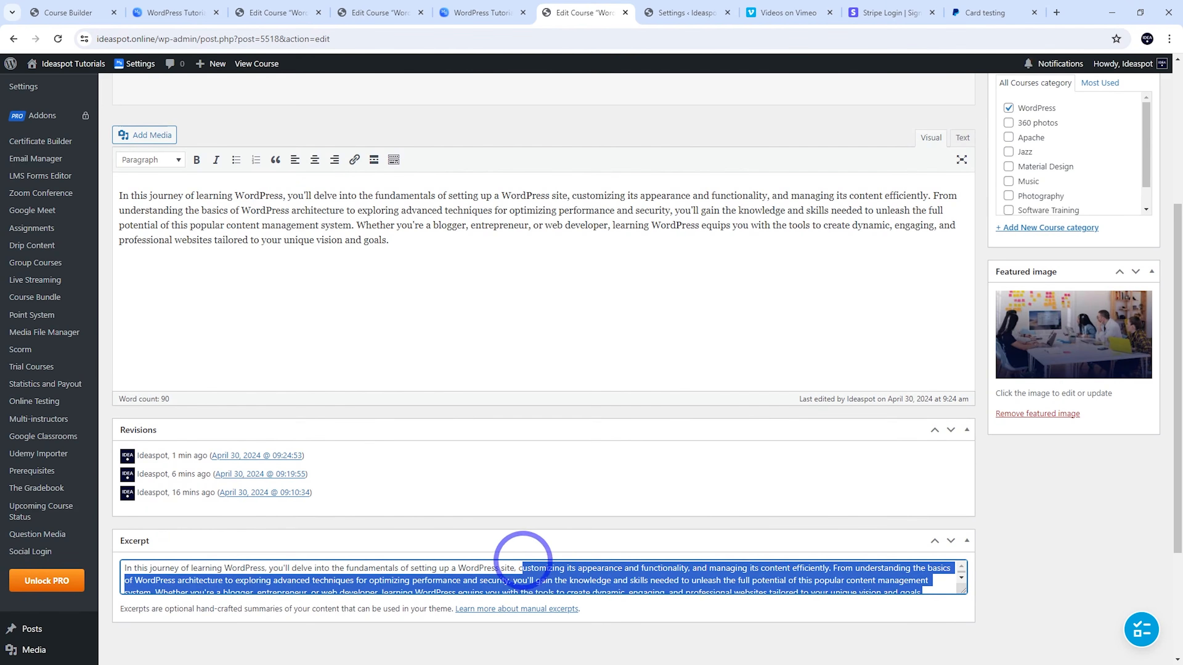
key(BackSpace)
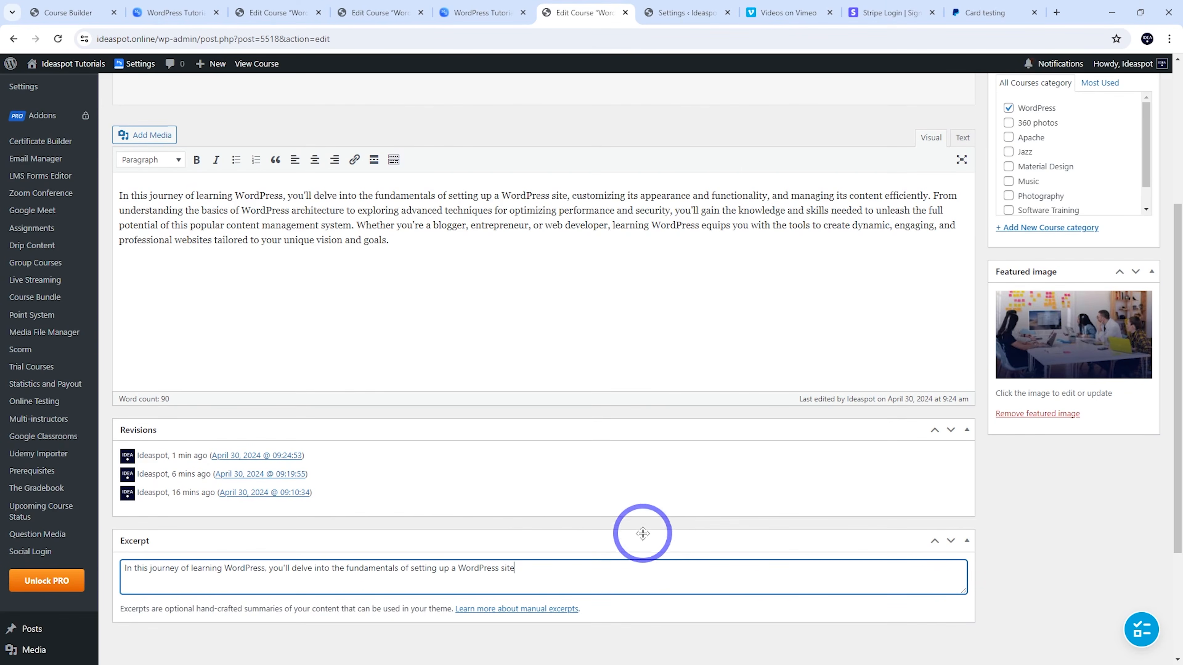
scroll(785, 311, up, 4)
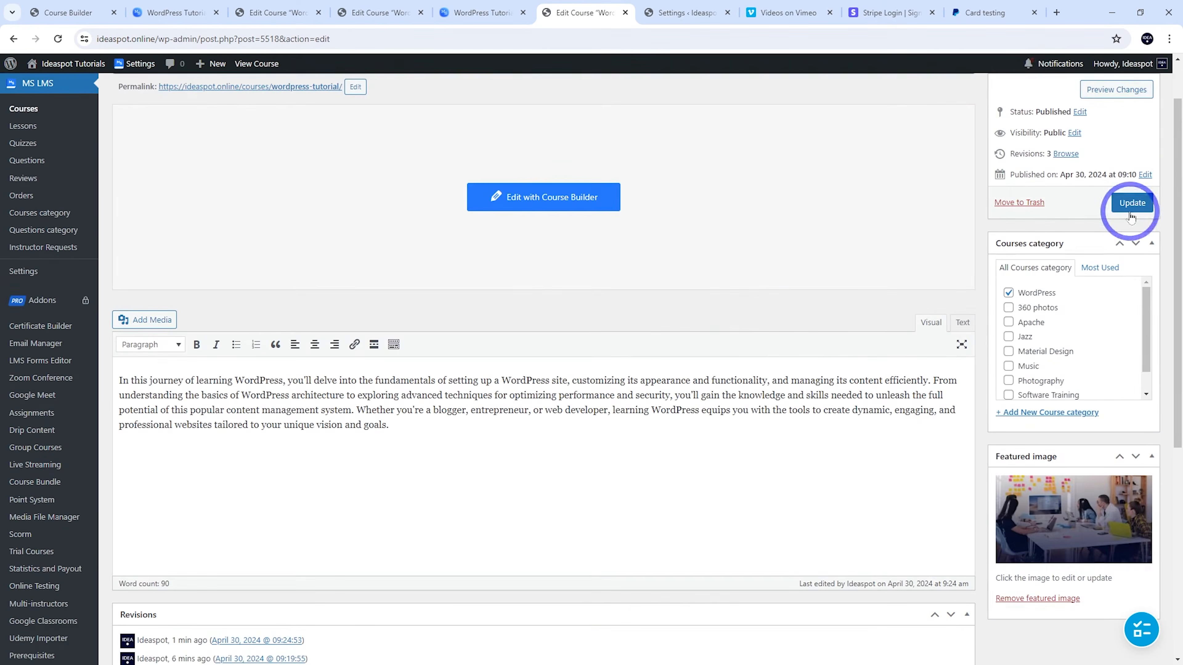
- Check the updated Description and FAQ tabs on the course page, and start the course to view its video lesson
click(480, 12)
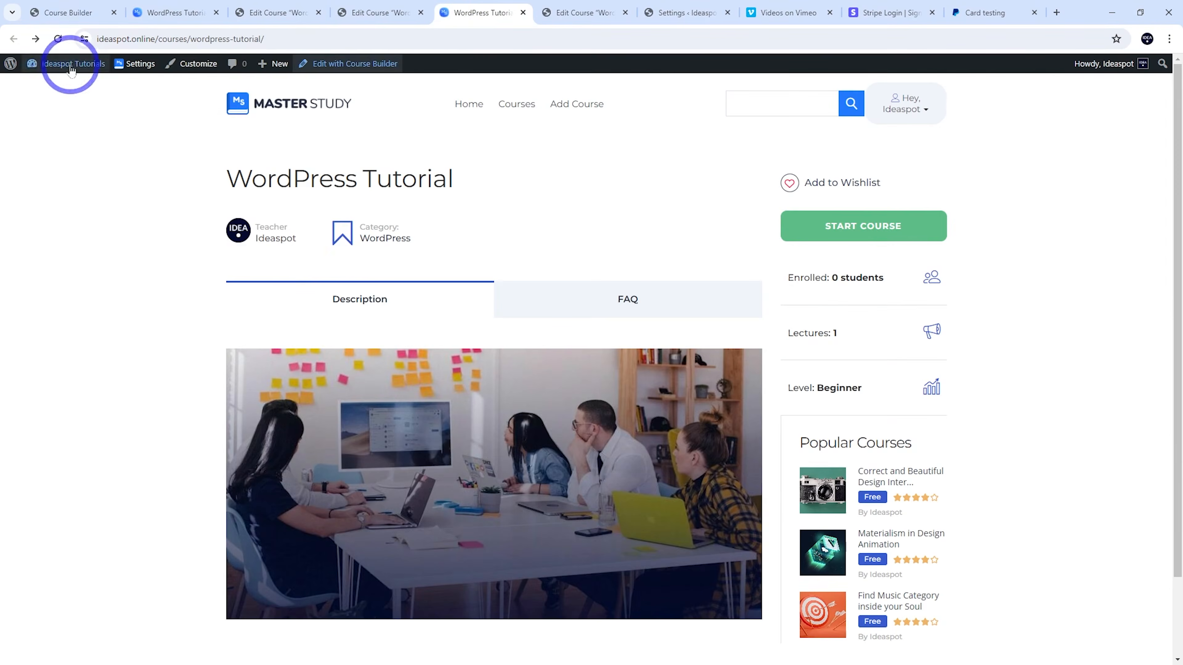
scroll(409, 272, down, 5)
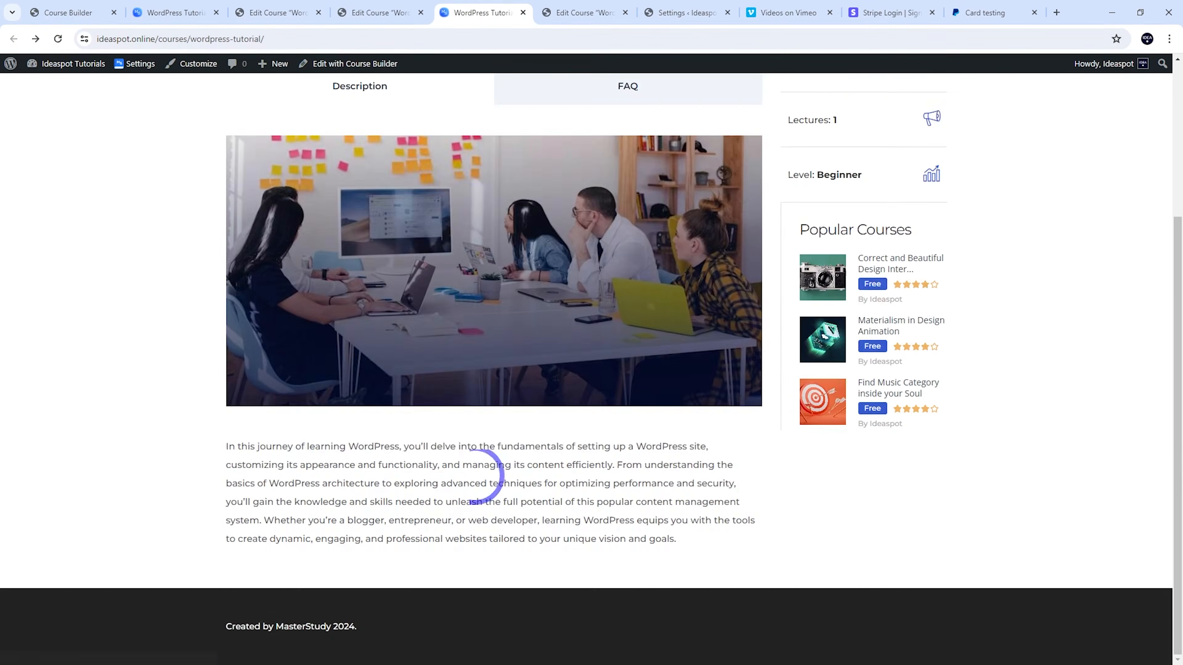
scroll(475, 489, up, 5)
click(666, 304)
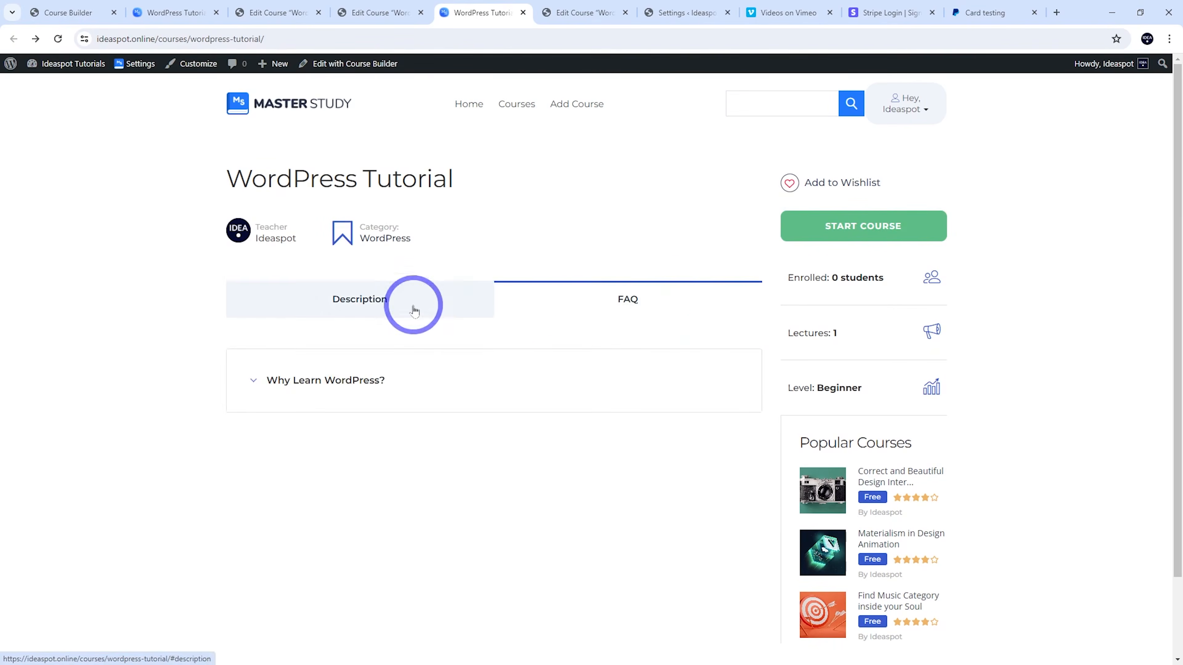
click(362, 310)
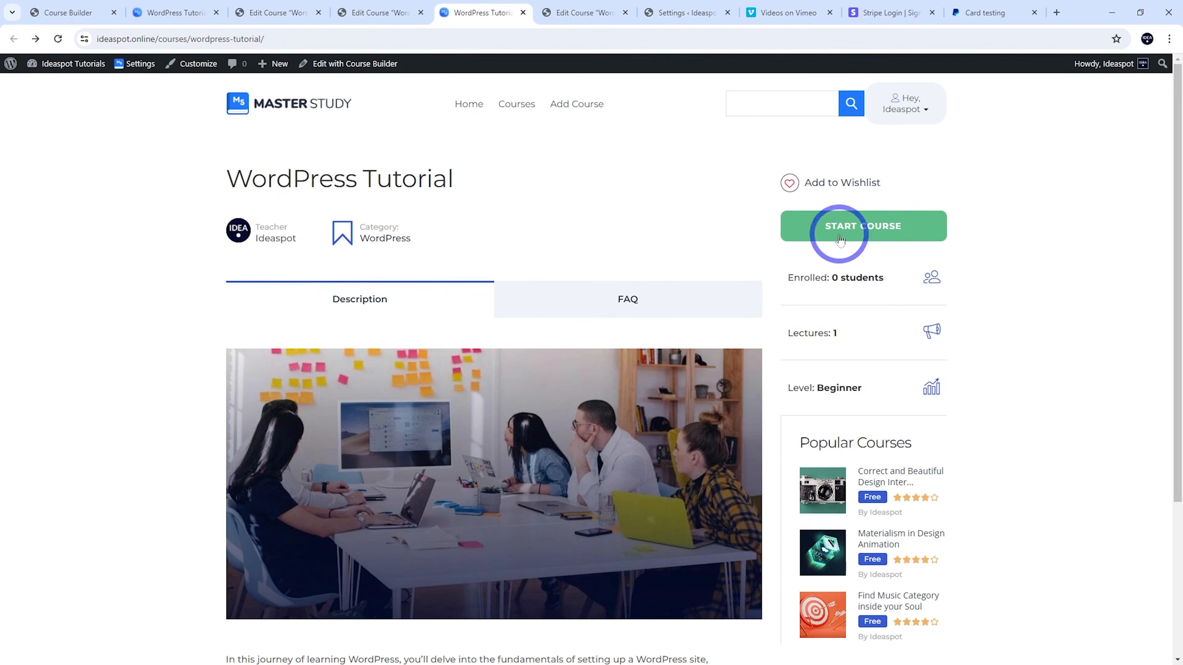
click(840, 226)
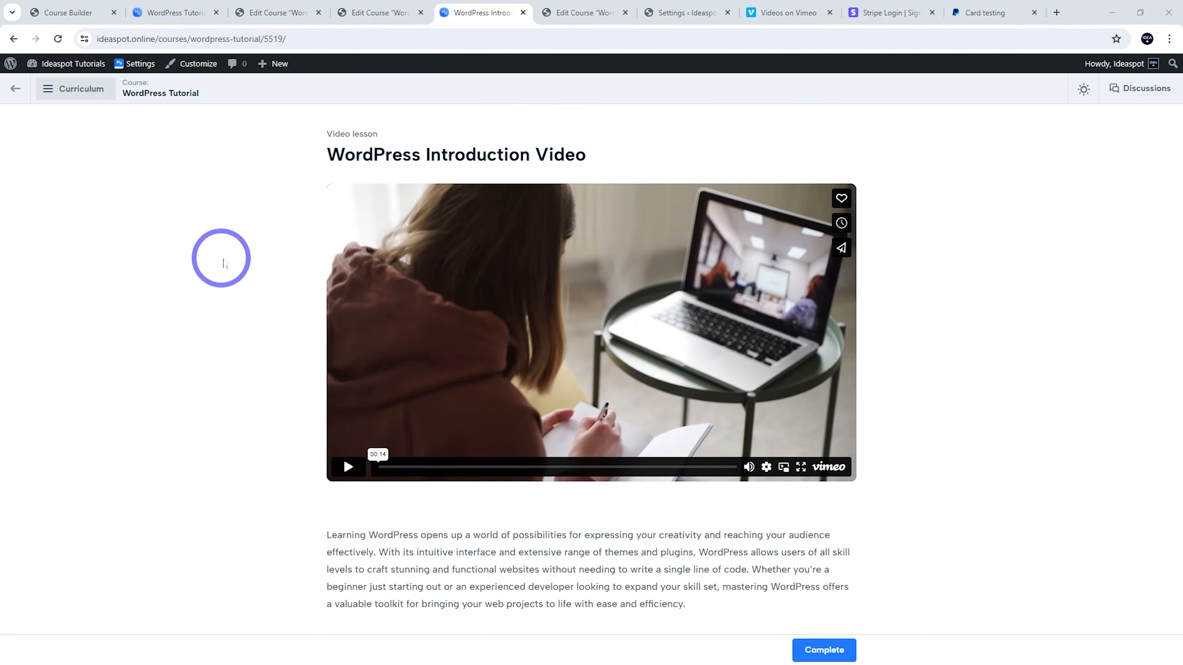
- Open the payment methods in the MS LMS settings and enable offline payment, PayPal and Stripe
click(68, 69)
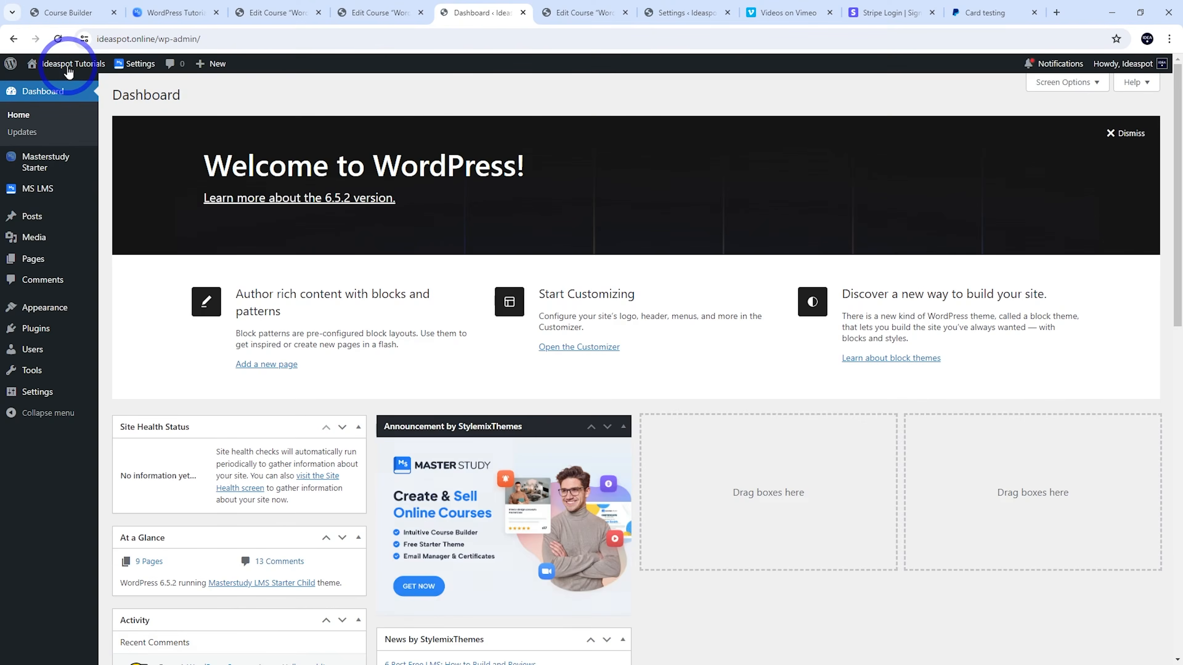
mouse_move(57, 185)
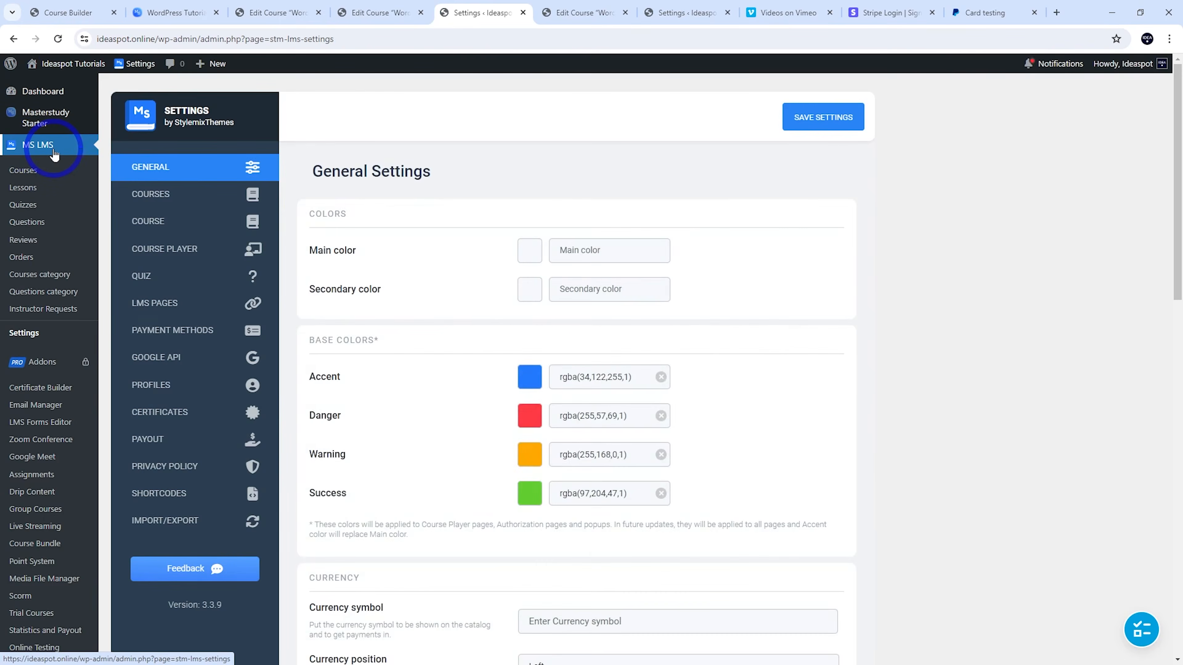
click(187, 331)
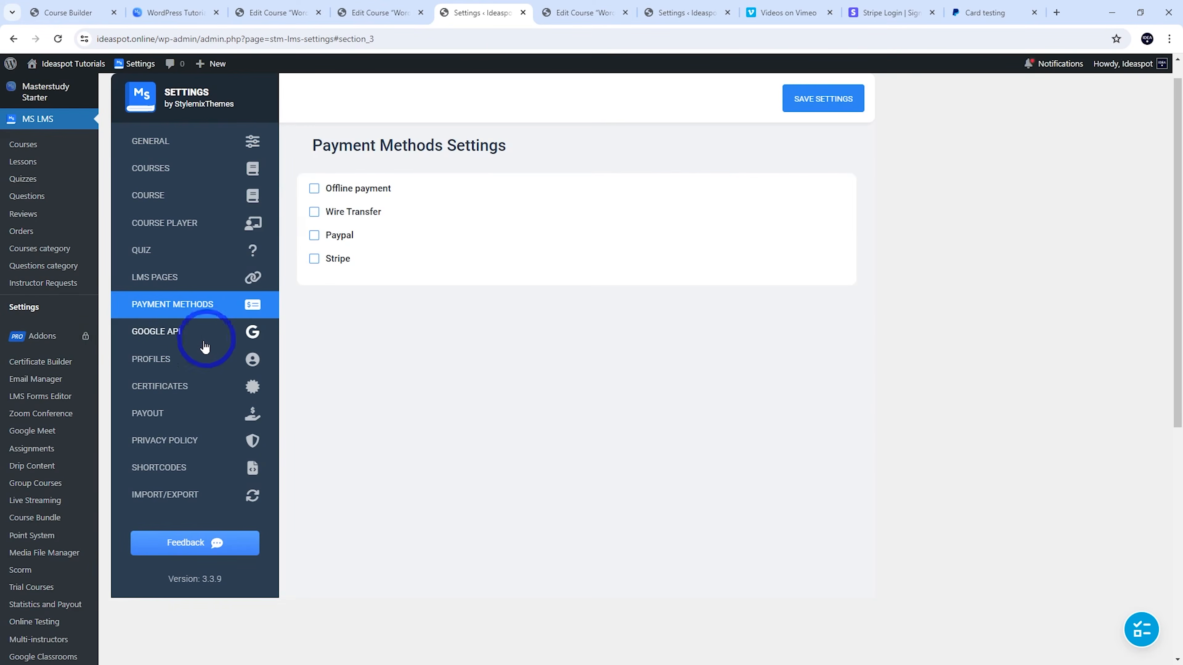
click(331, 189)
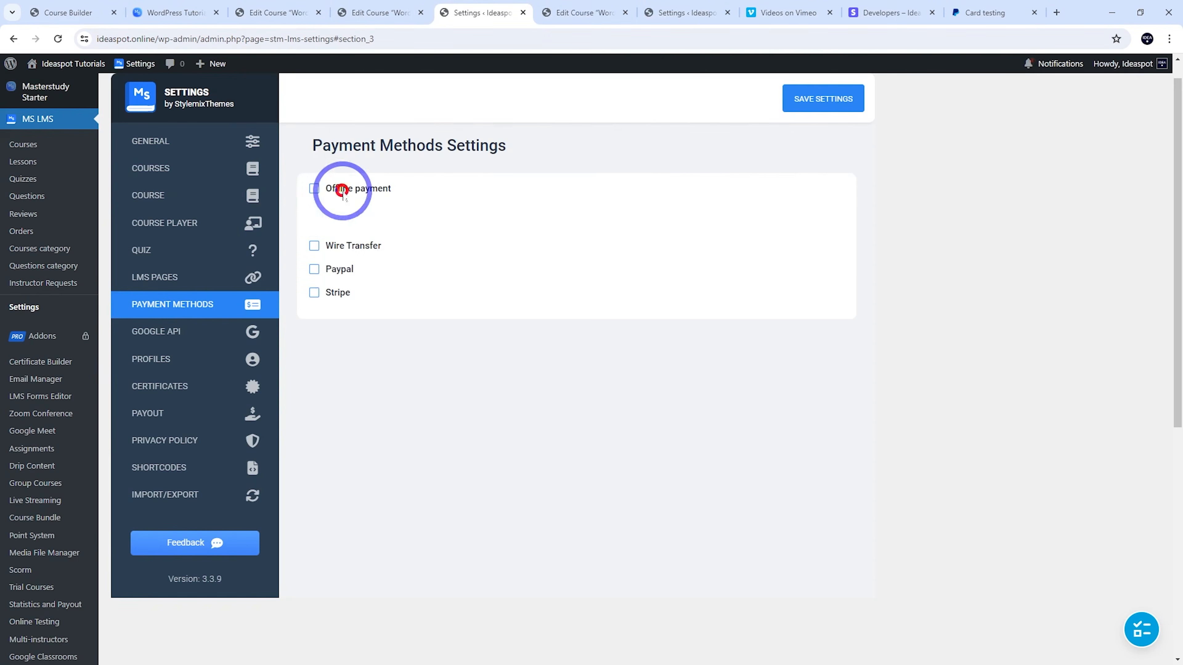
click(315, 269)
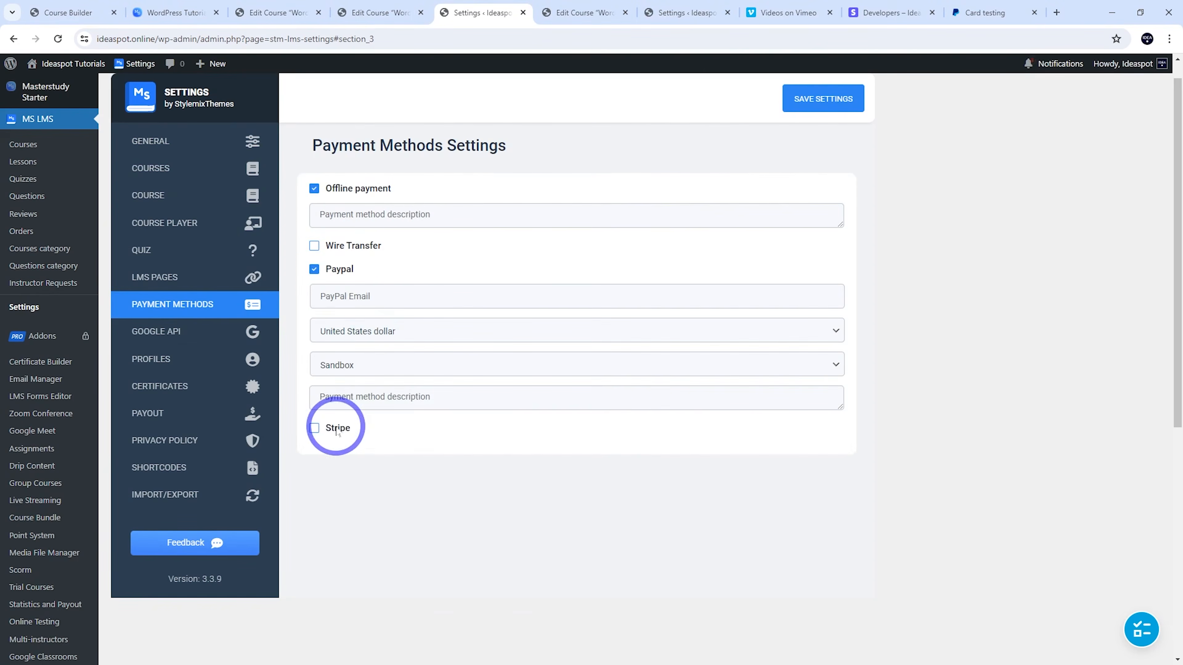
click(315, 428)
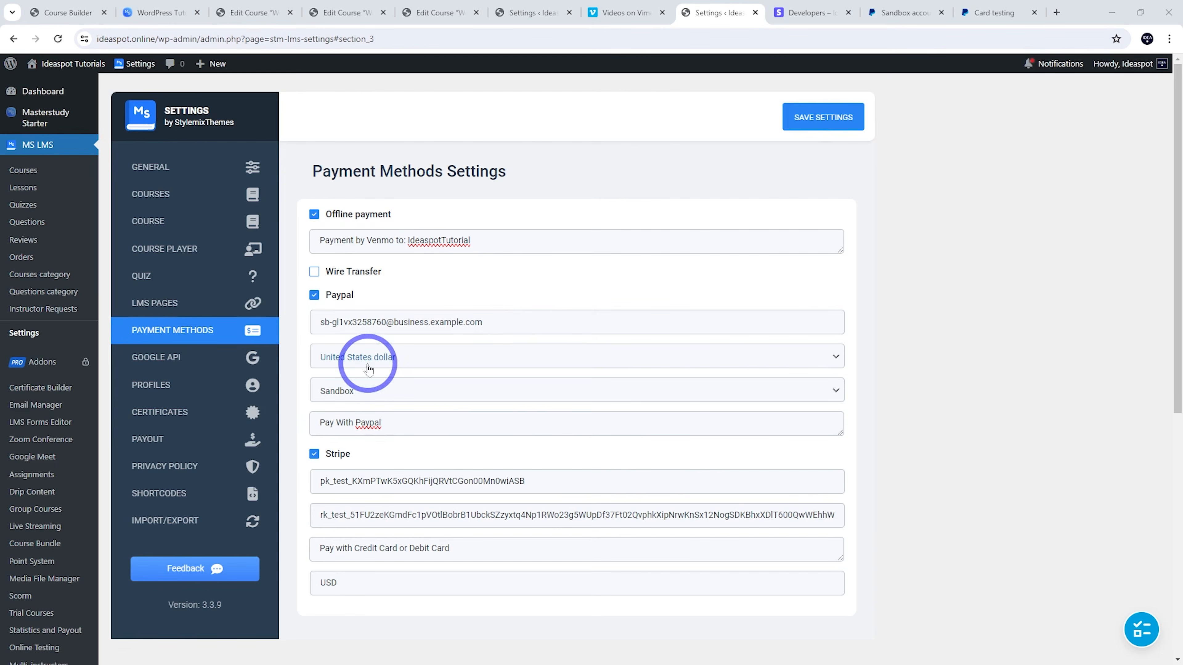
- Check the PayPal mode options, keep the mode on Sandbox and save the payment method settings
click(403, 391)
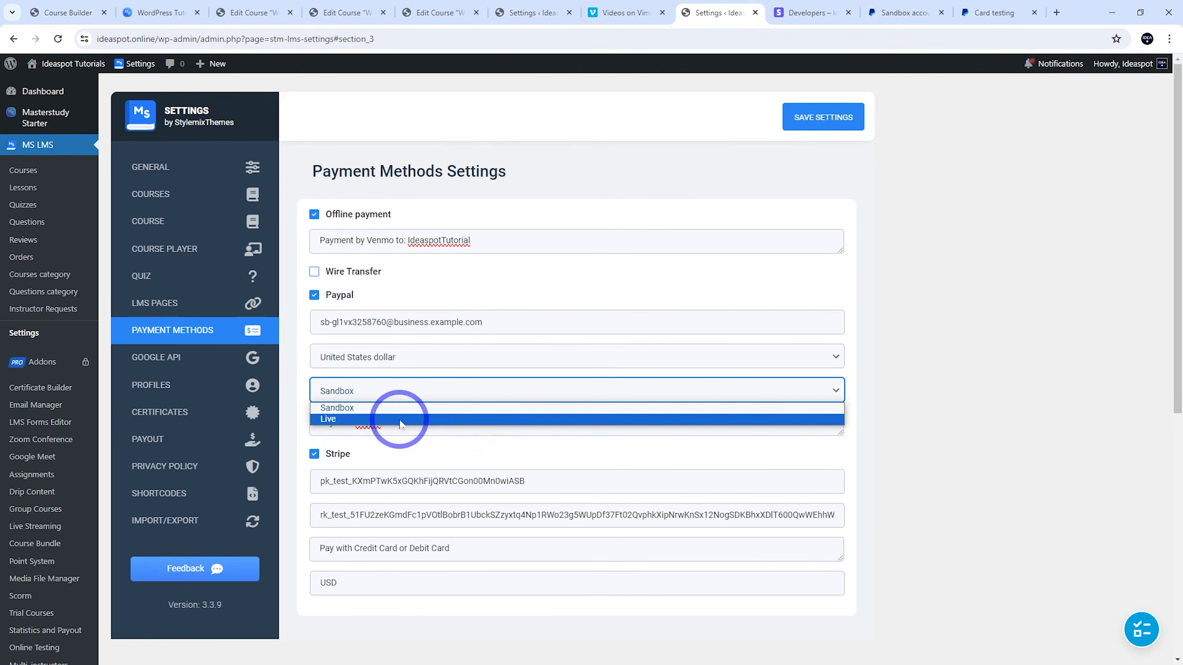
click(1020, 385)
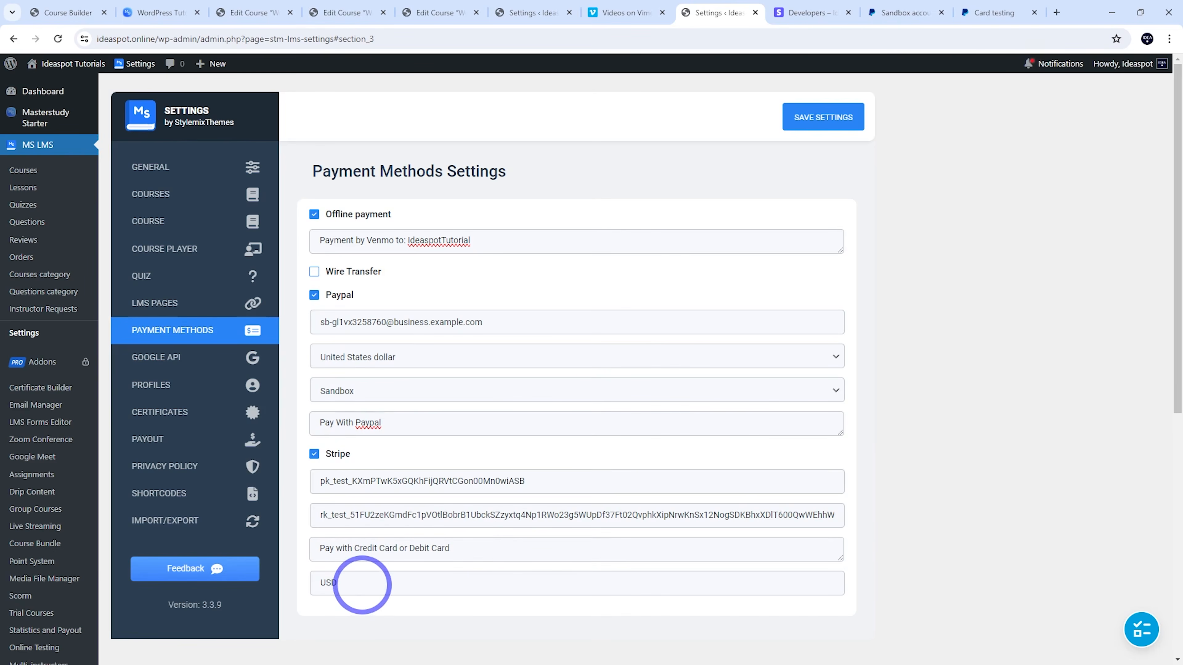
click(833, 116)
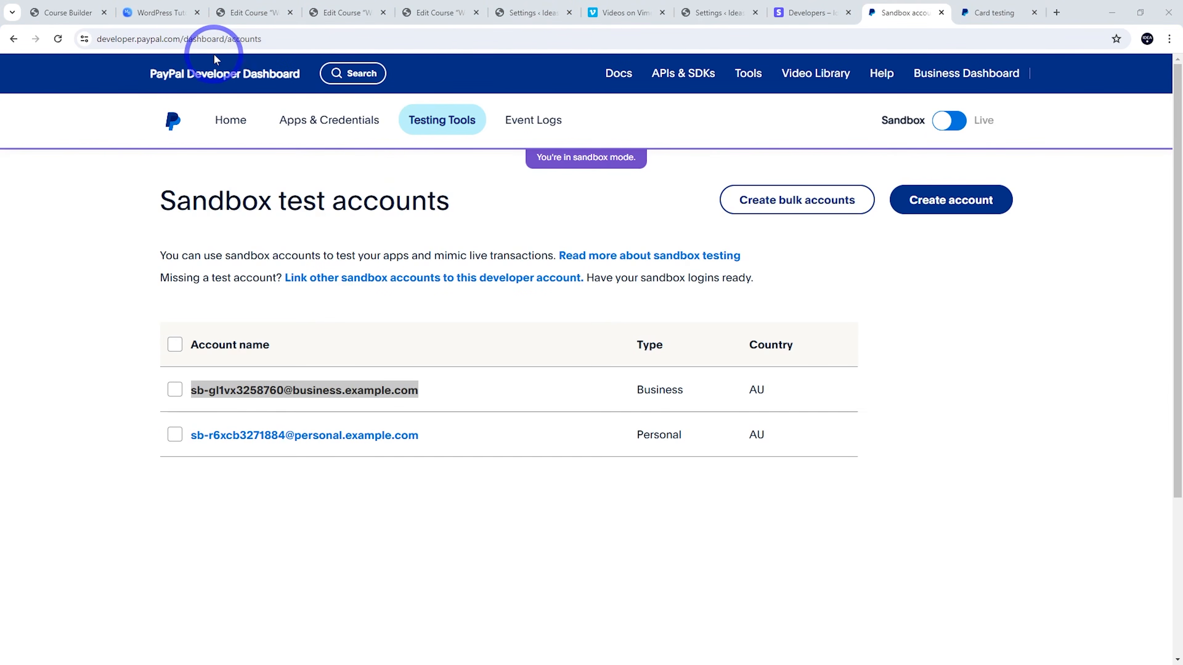
- Examine the sandbox test accounts in the PayPal Developer Dashboard and the API keys in the Stripe test dashboard, and return to the payment settings
mouse_move(442, 127)
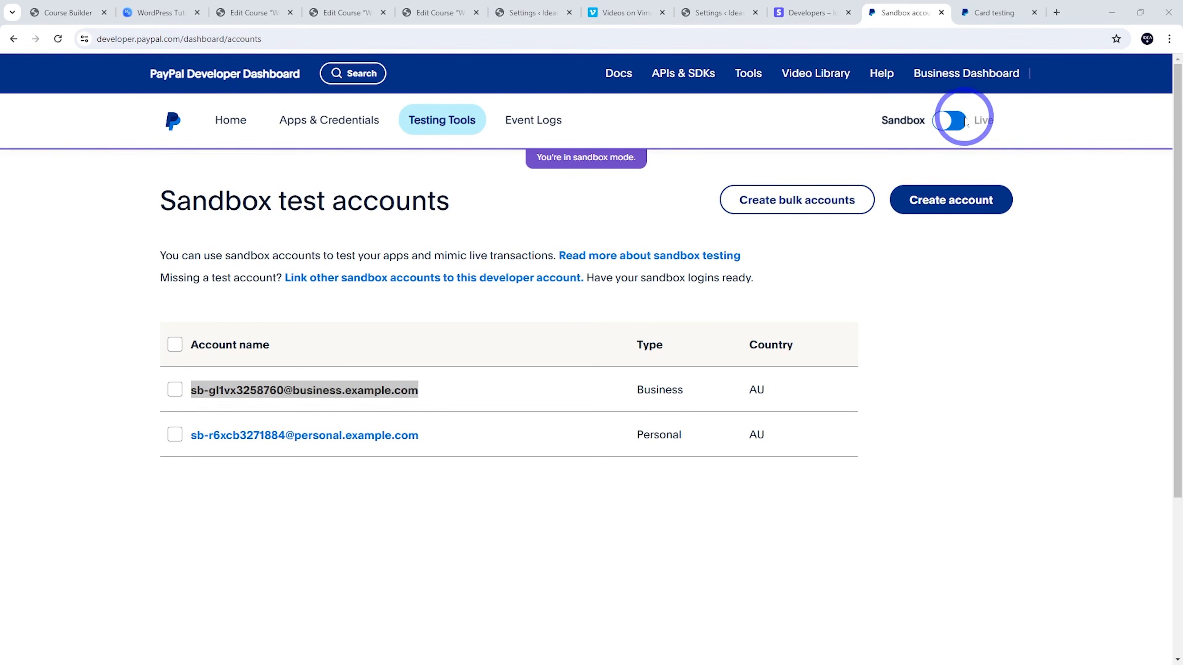
click(802, 12)
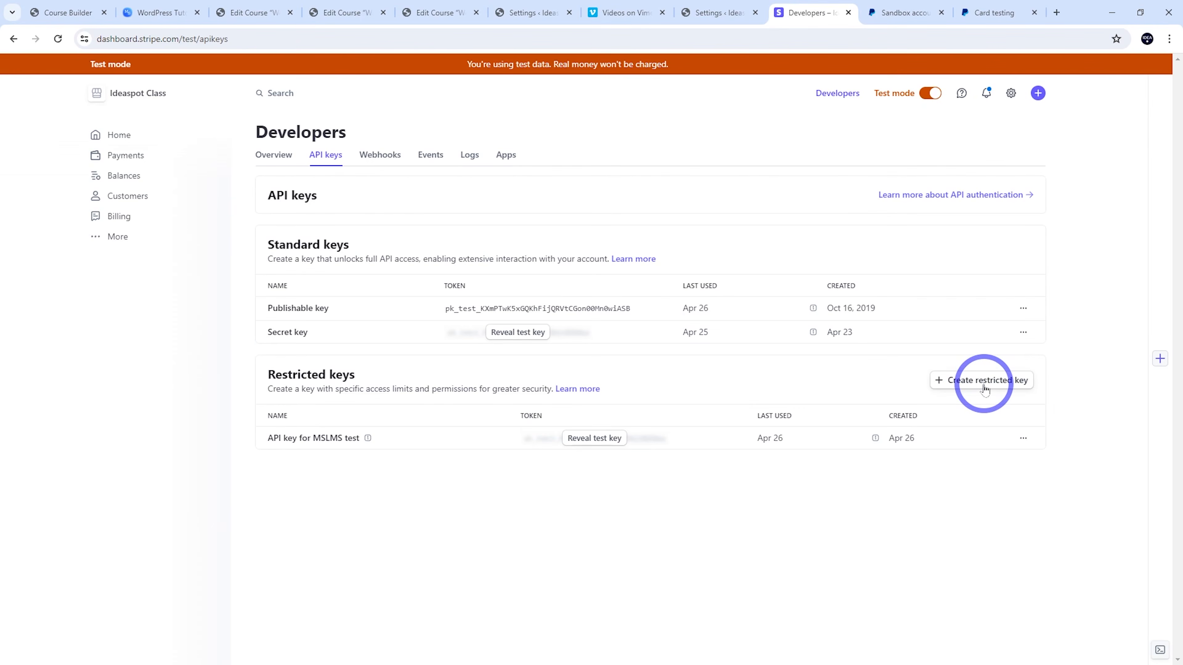
click(715, 14)
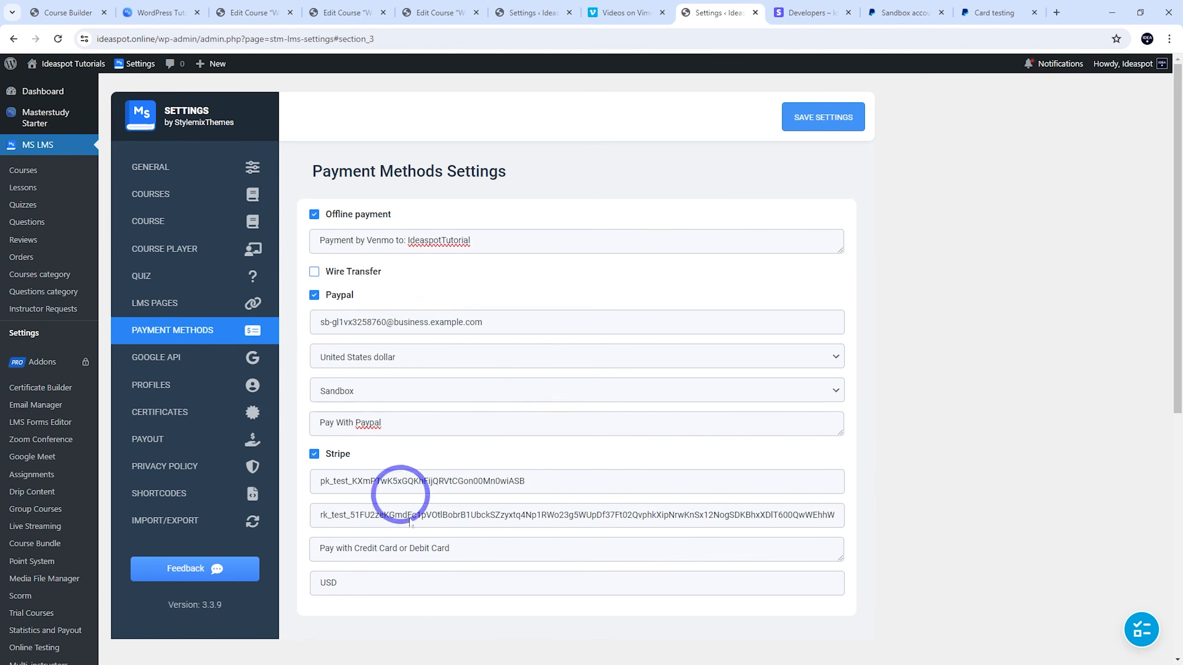
- Save the payment method settings, and briefly enable Wire Transfer to view its fields before disabling it again
click(839, 118)
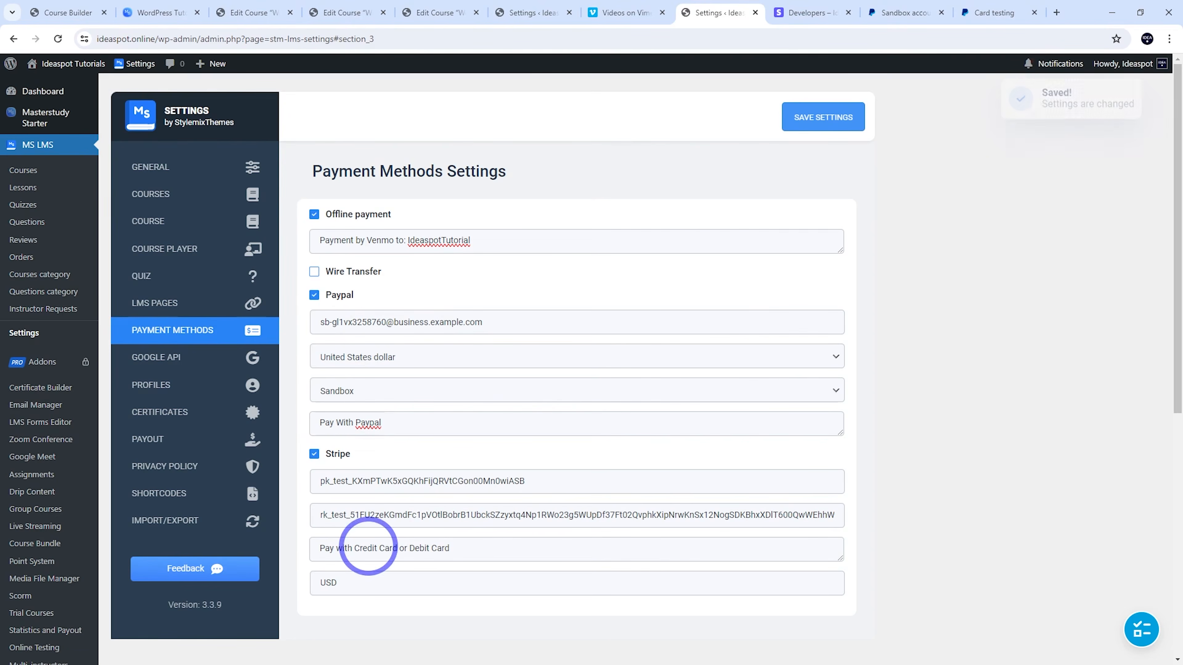
click(340, 275)
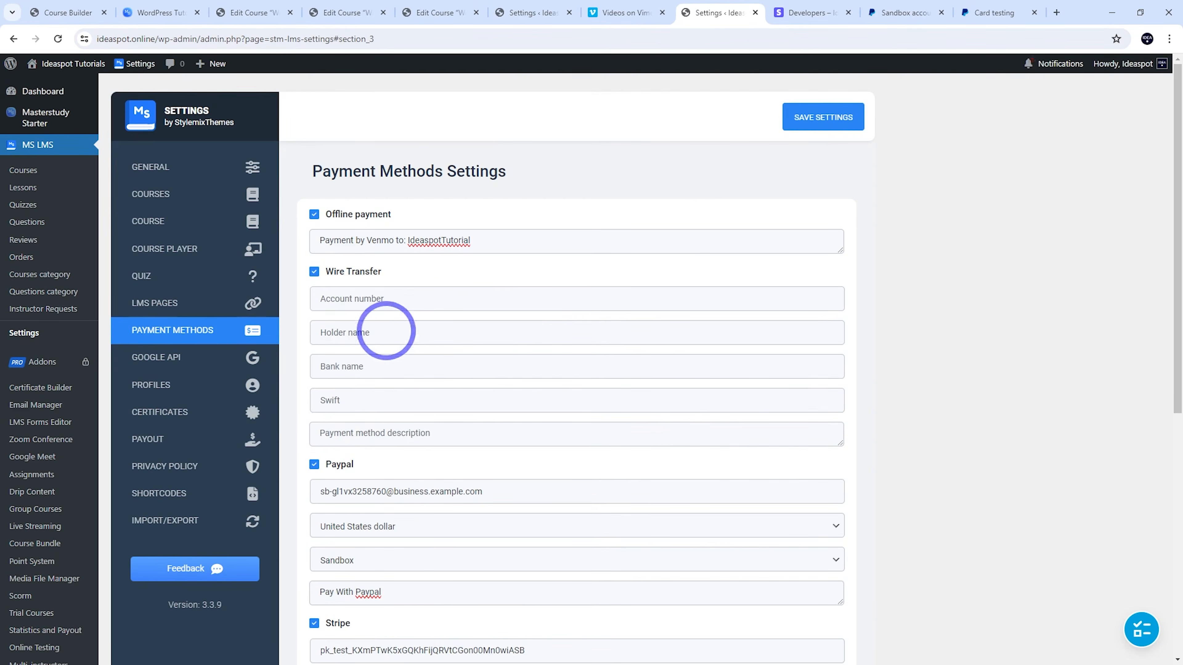
click(333, 274)
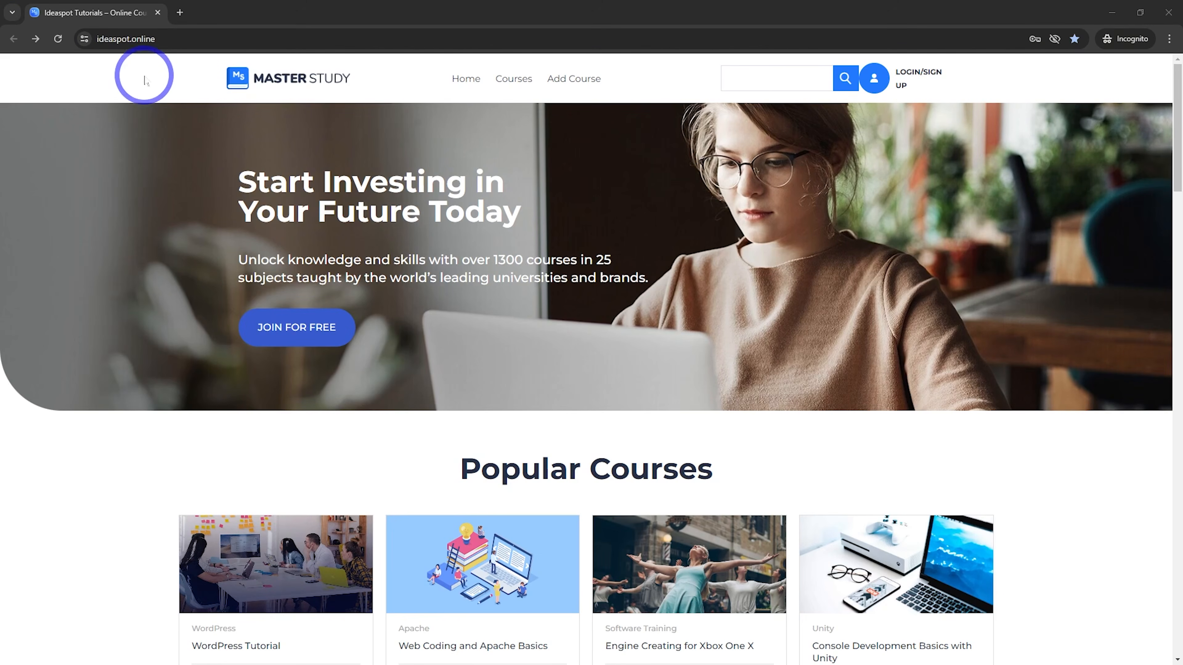
- Open the WordPress Tutorial course from Popular Courses on the public site and review its FAQ and Description
scroll(205, 128, down, 3)
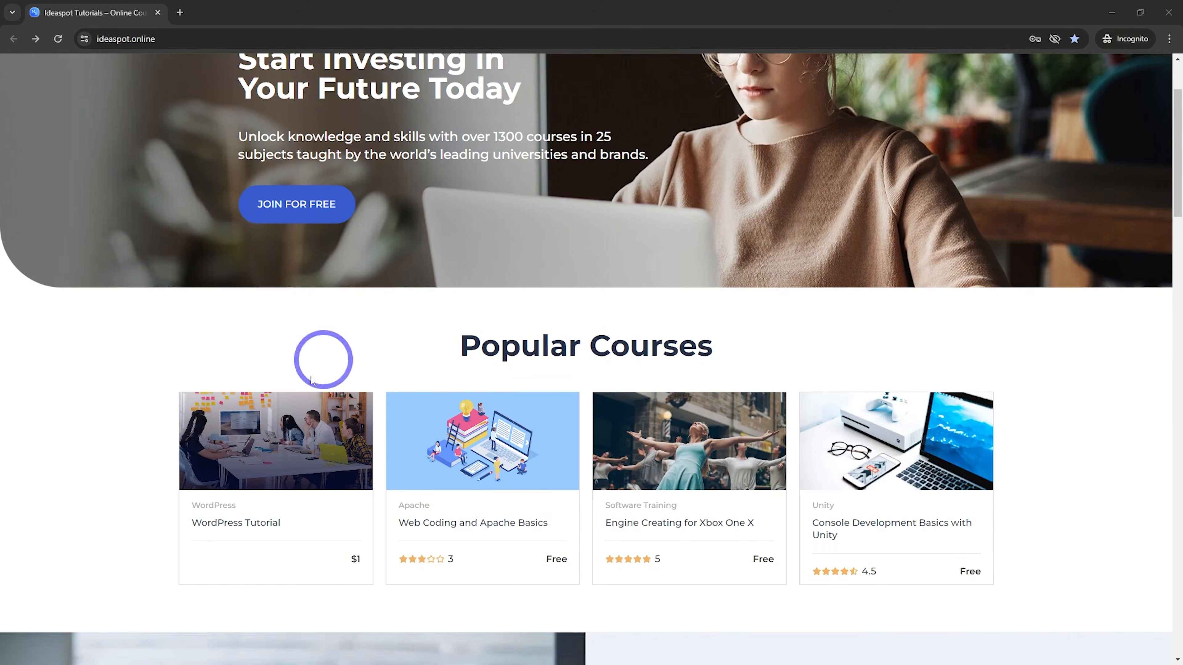
mouse_move(228, 470)
click(247, 565)
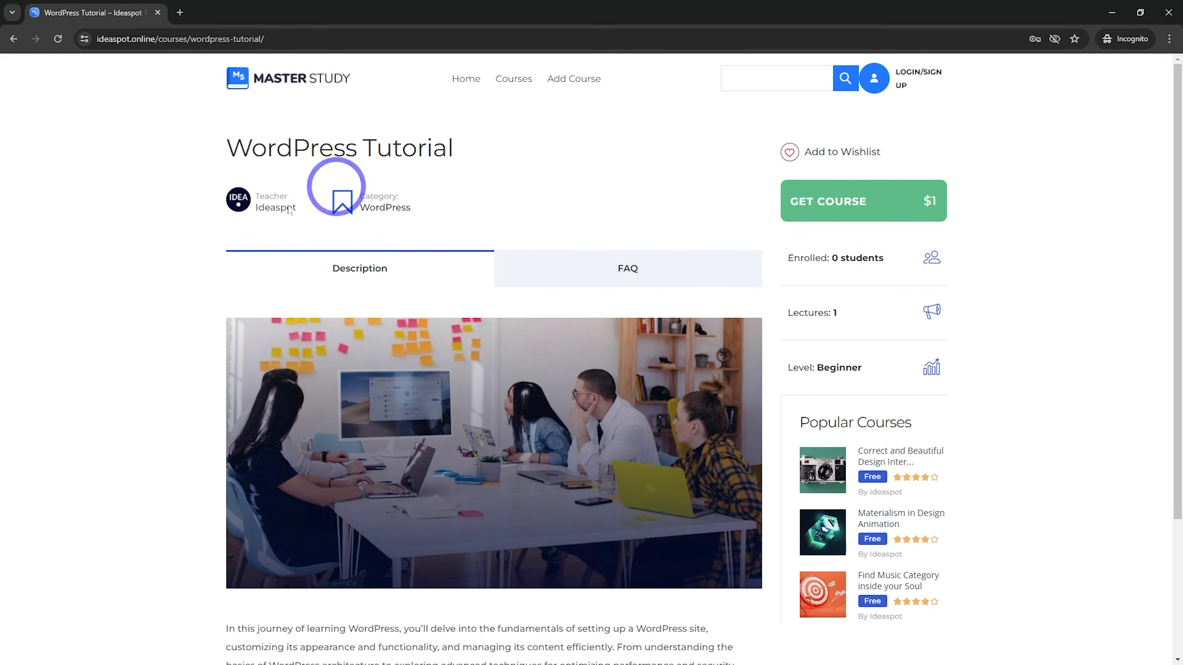
click(664, 280)
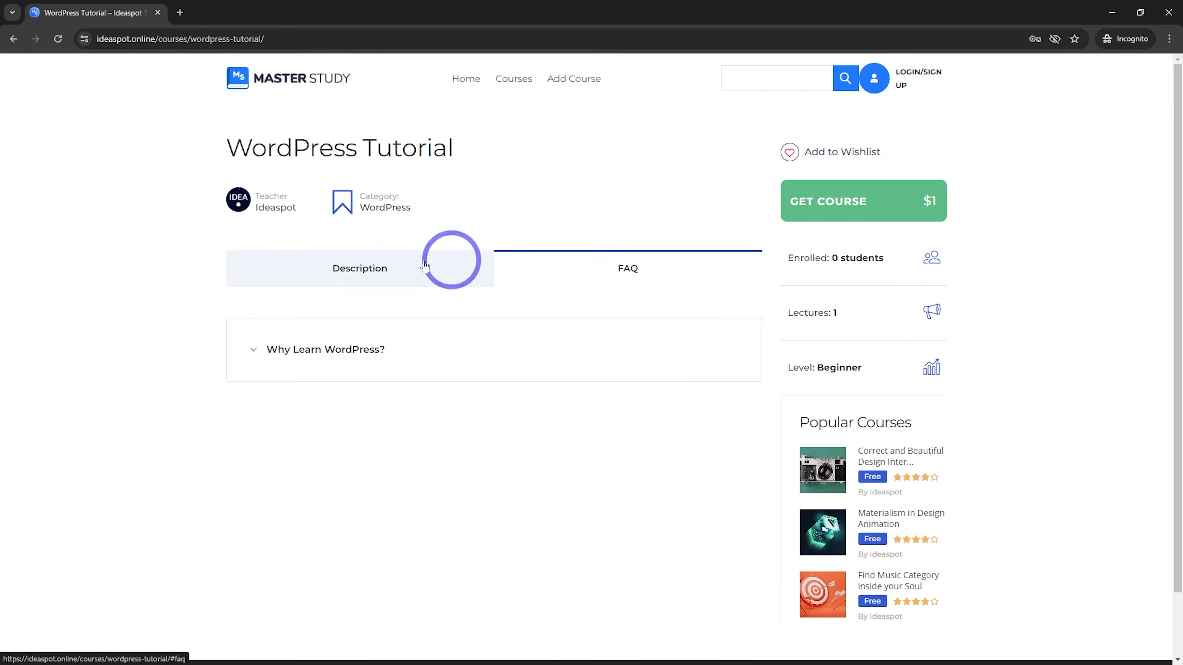
click(321, 264)
scroll(338, 417, down, 3)
scroll(459, 263, up, 4)
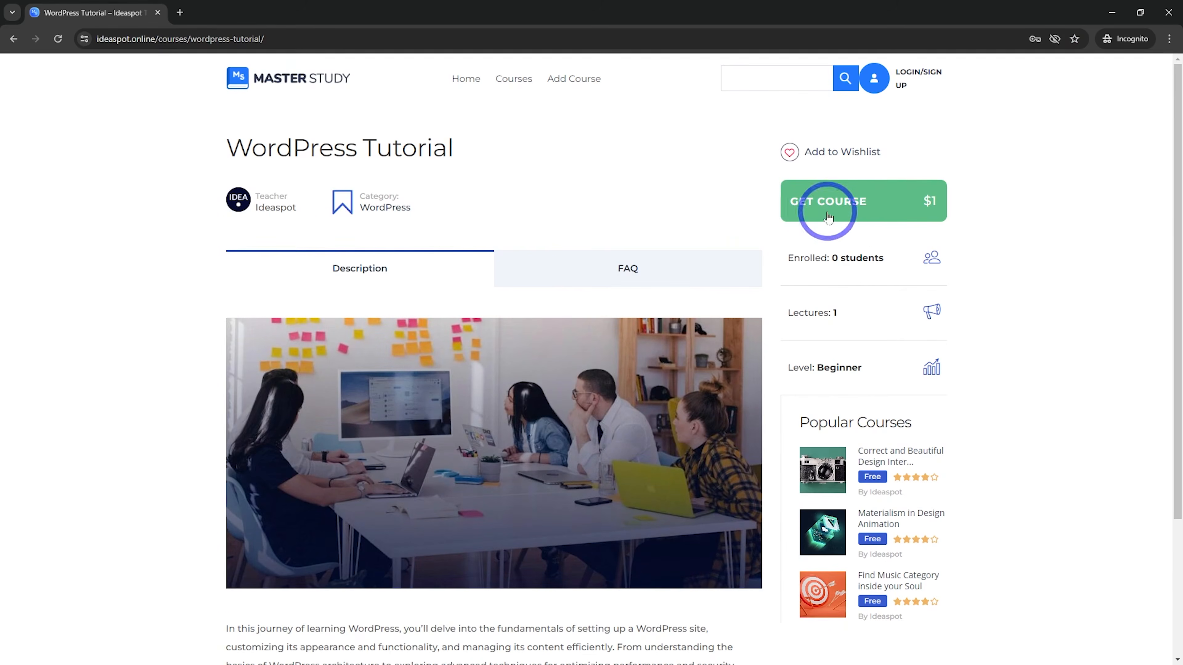
- Get the $1 WordPress Tutorial course and submit the checkout sign-up for a new student account
click(849, 209)
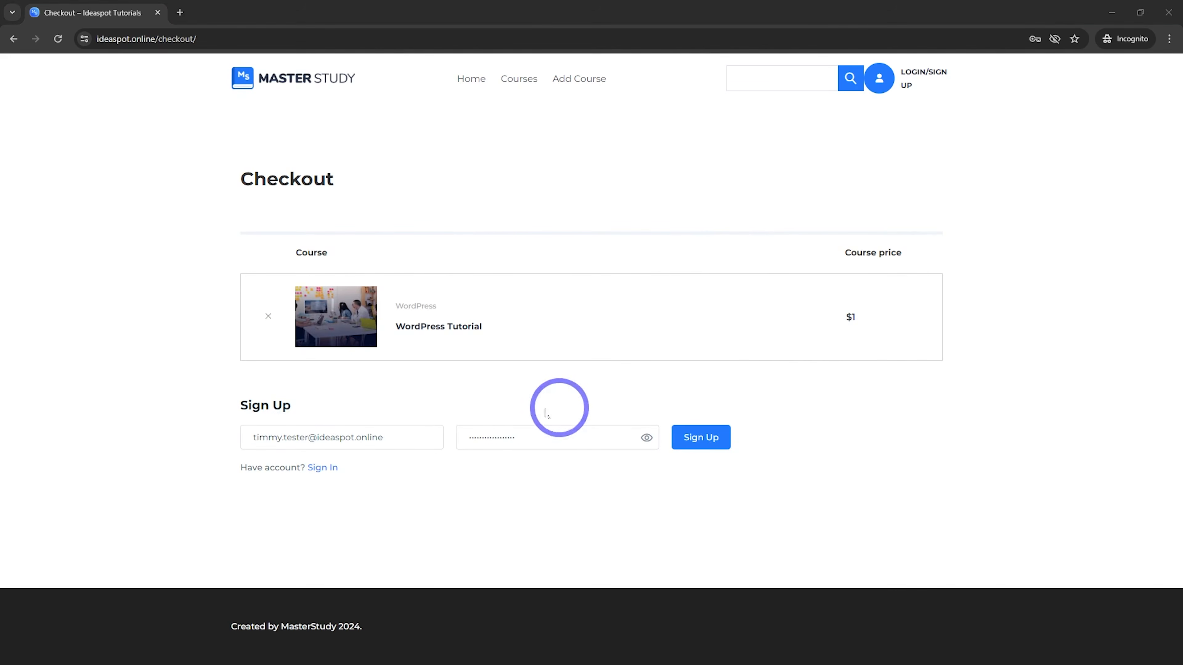
click(694, 439)
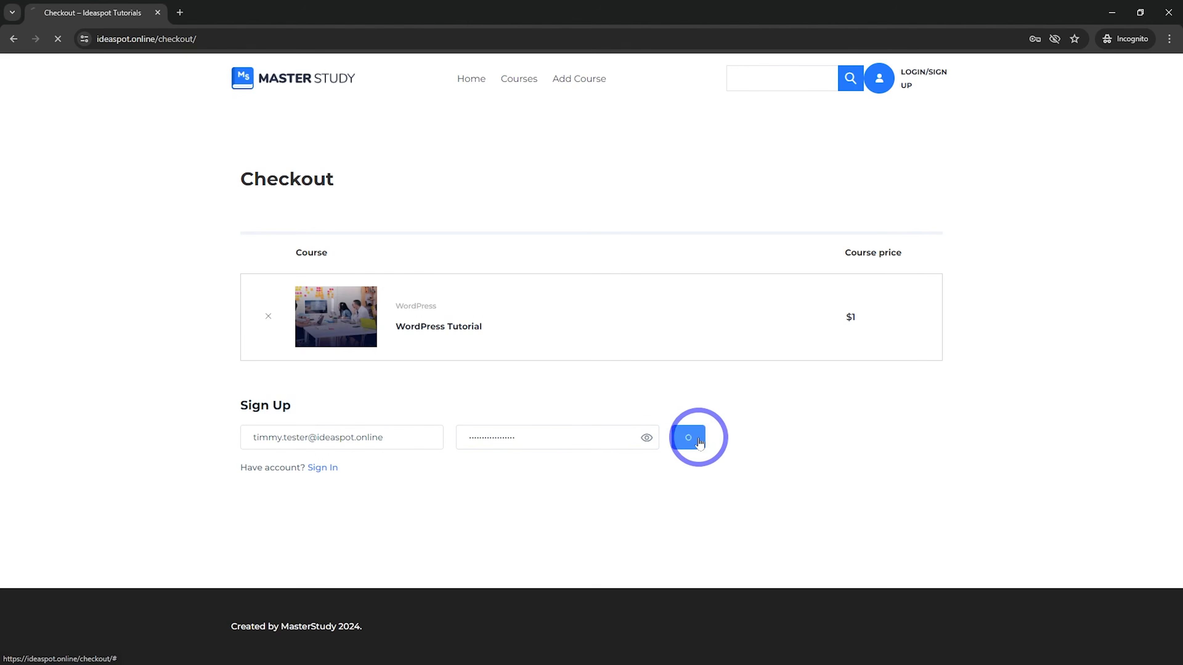
- Review the Offline Payment and Stripe options at checkout, and purchase the course with PayPal
click(298, 476)
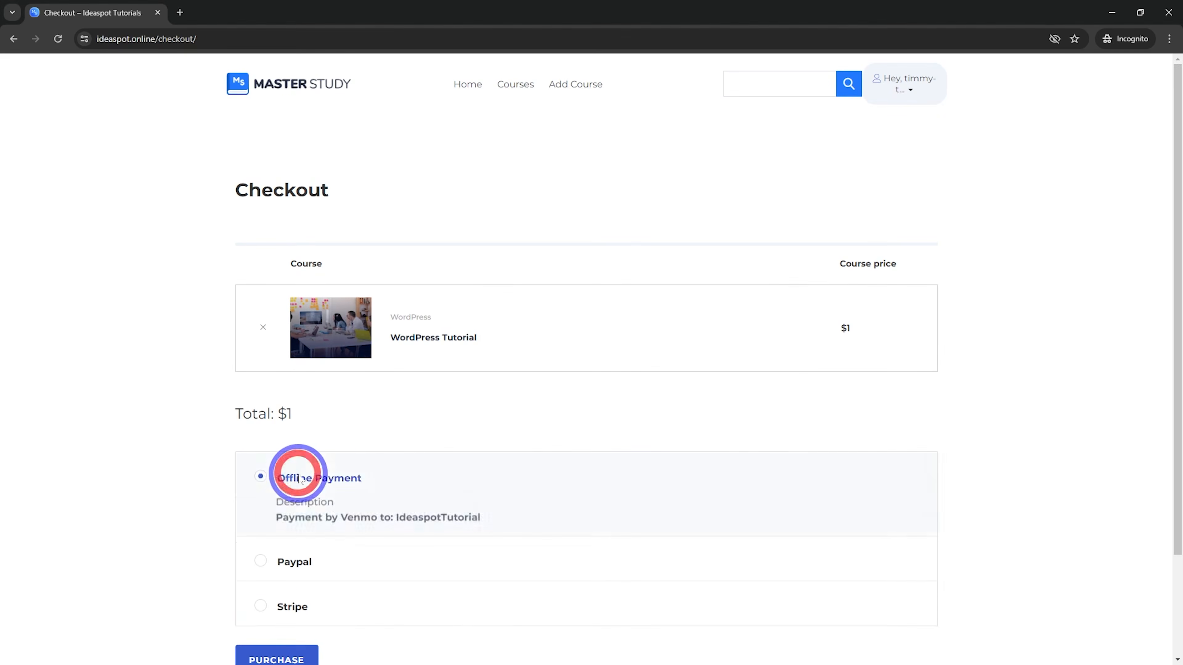
scroll(470, 474, down, 2)
scroll(469, 474, down, 1)
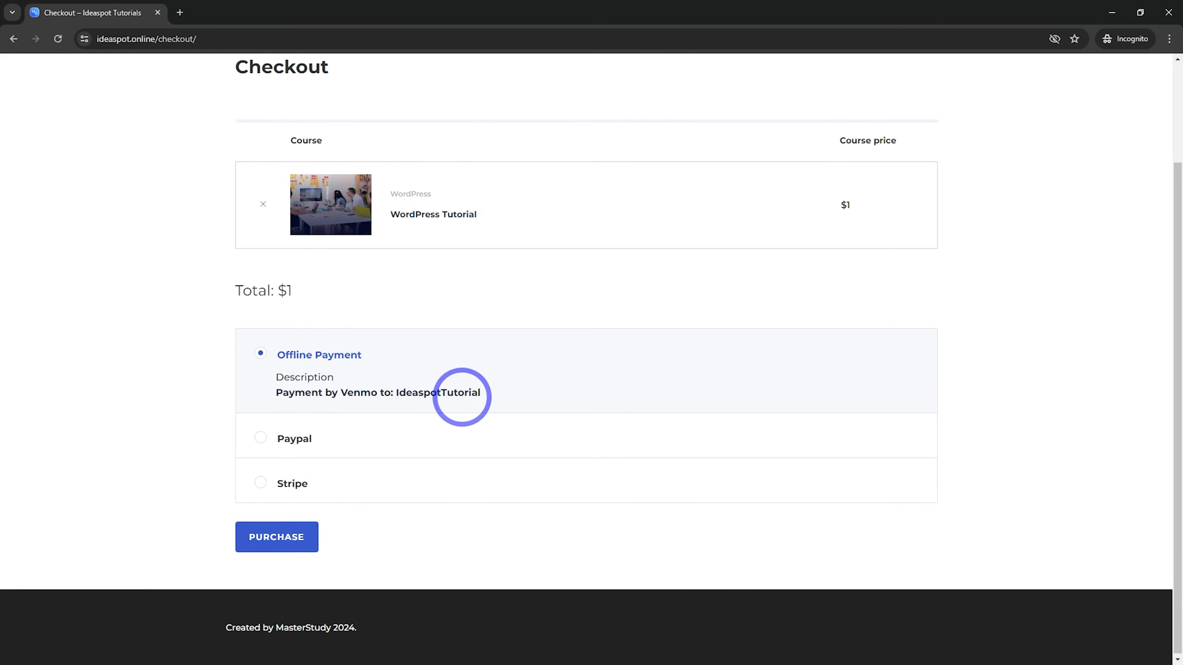
click(279, 437)
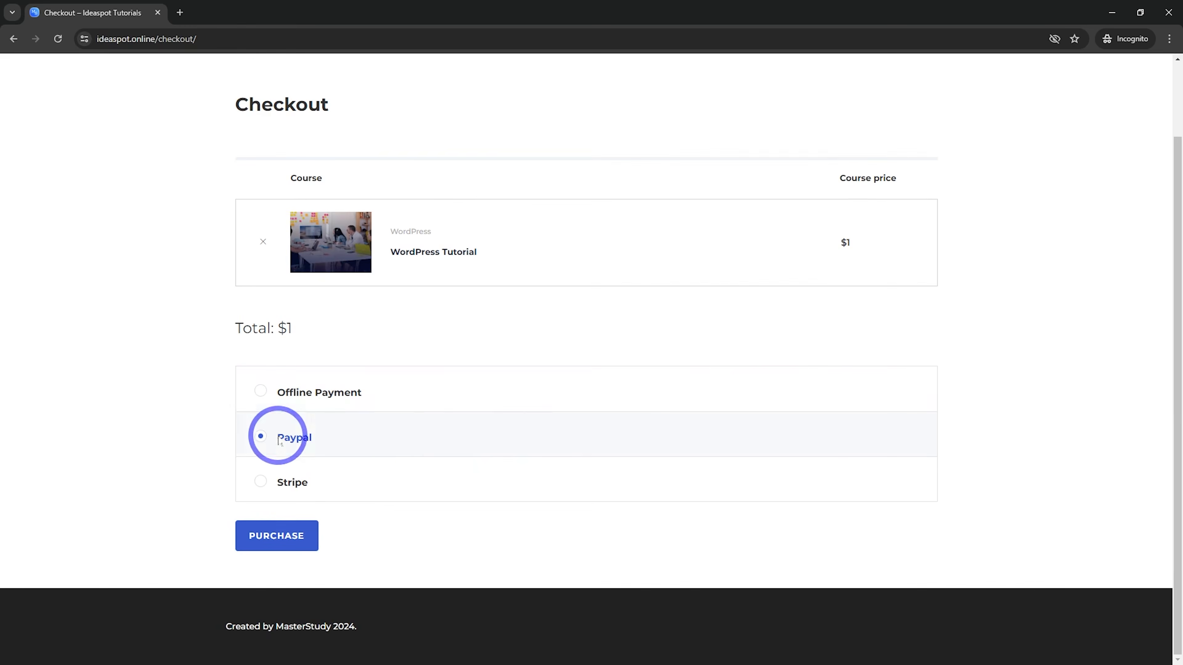
click(290, 489)
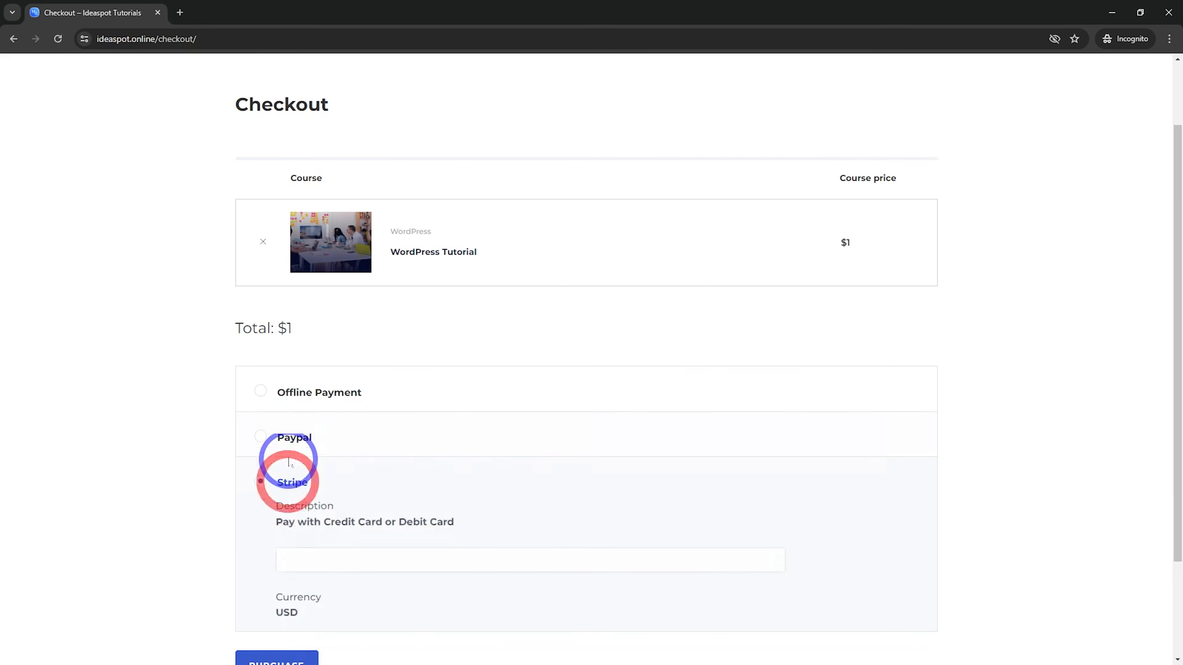
click(287, 441)
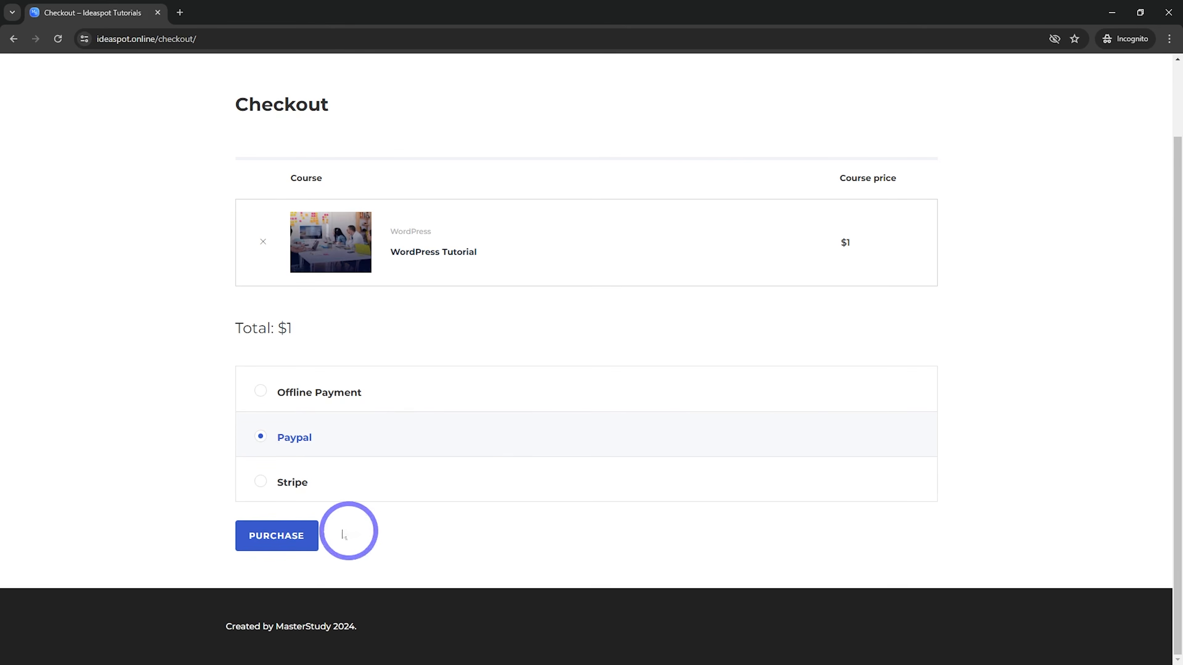
click(297, 538)
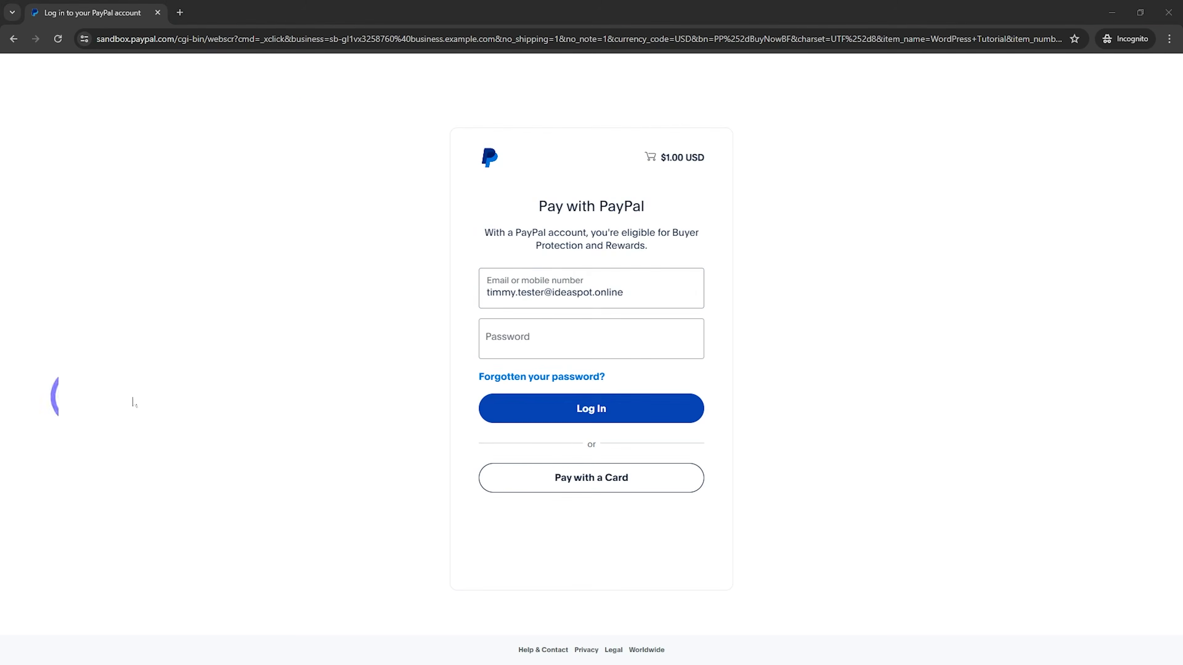
- Choose to pay with a card in PayPal and review the card and billing details against the generated sandbox test card
click(581, 298)
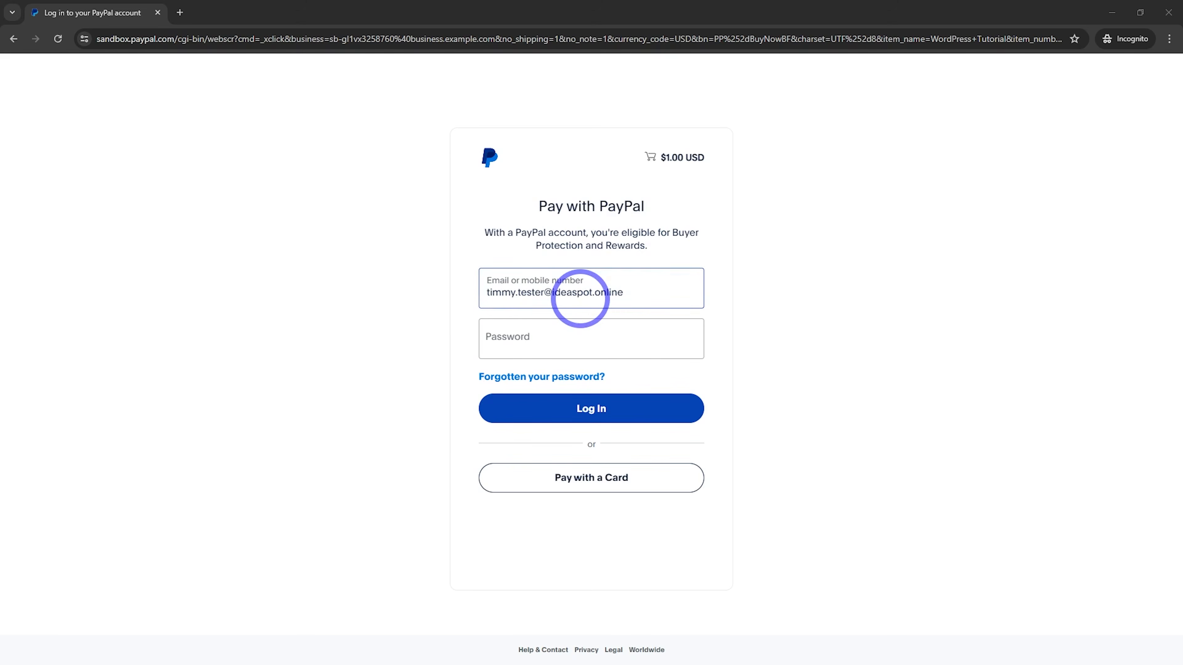
click(586, 478)
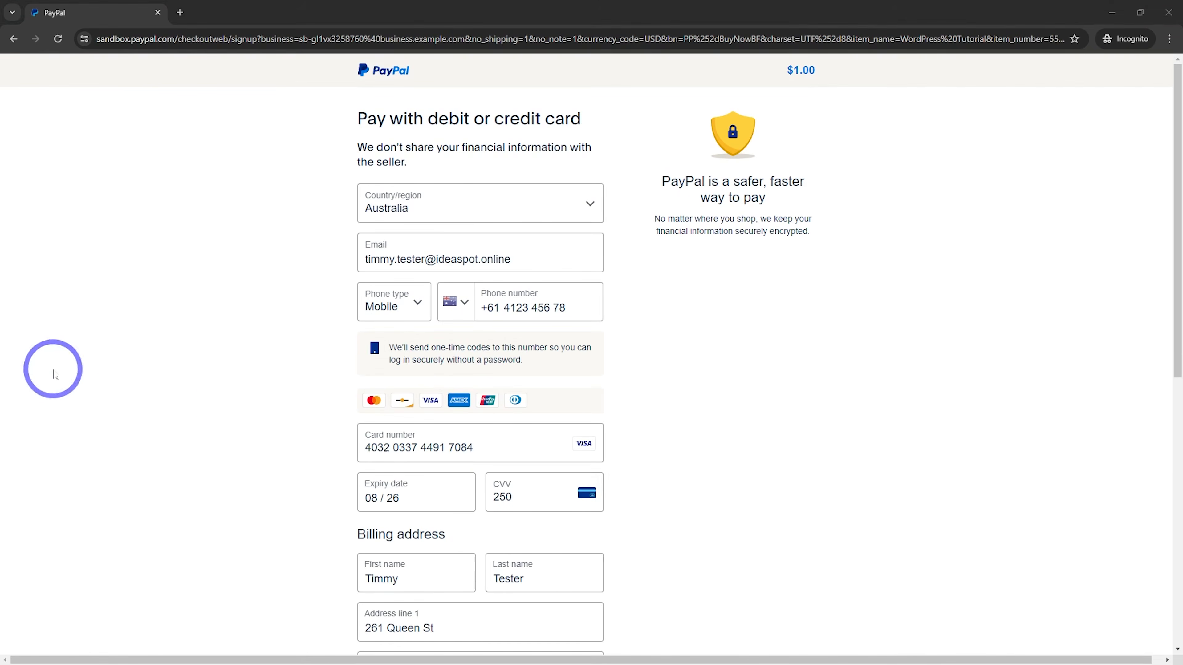
scroll(587, 243, down, 3)
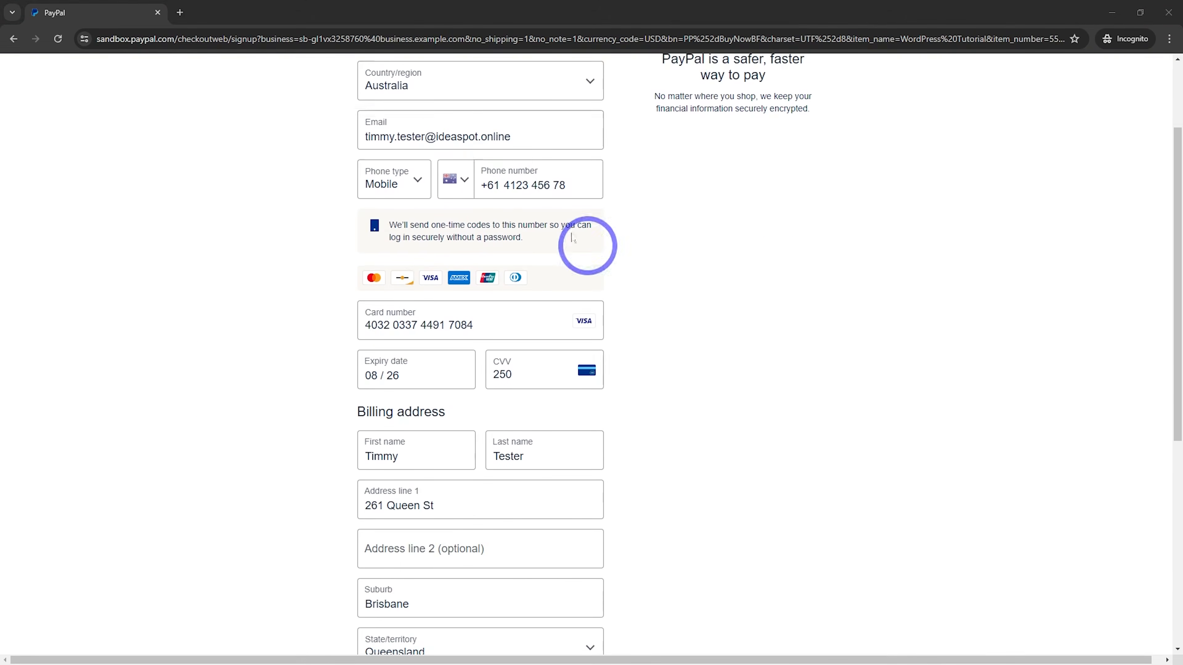
scroll(652, 443, down, 4)
scroll(791, 454, down, 3)
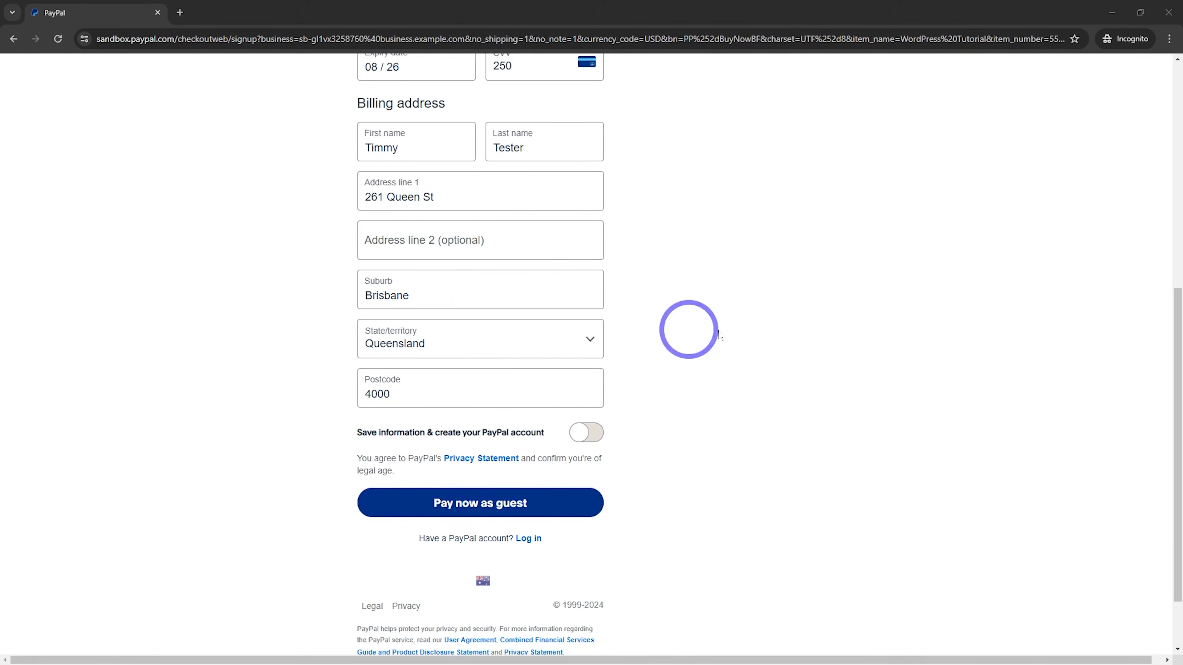
scroll(736, 501, up, 6)
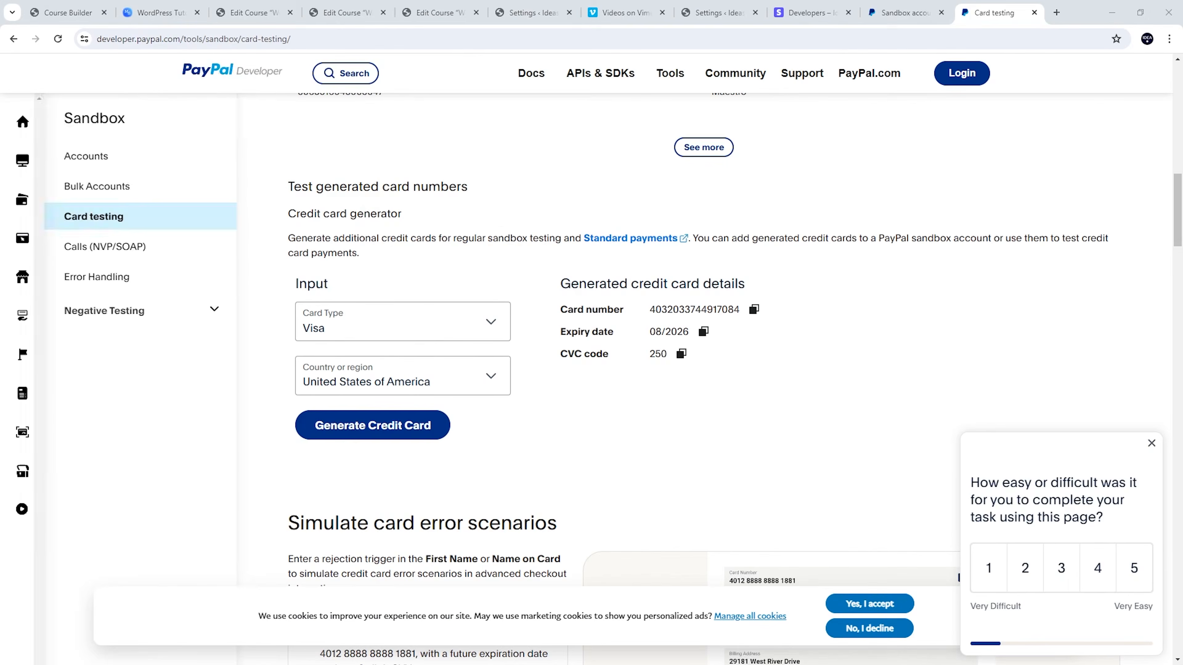
click(670, 73)
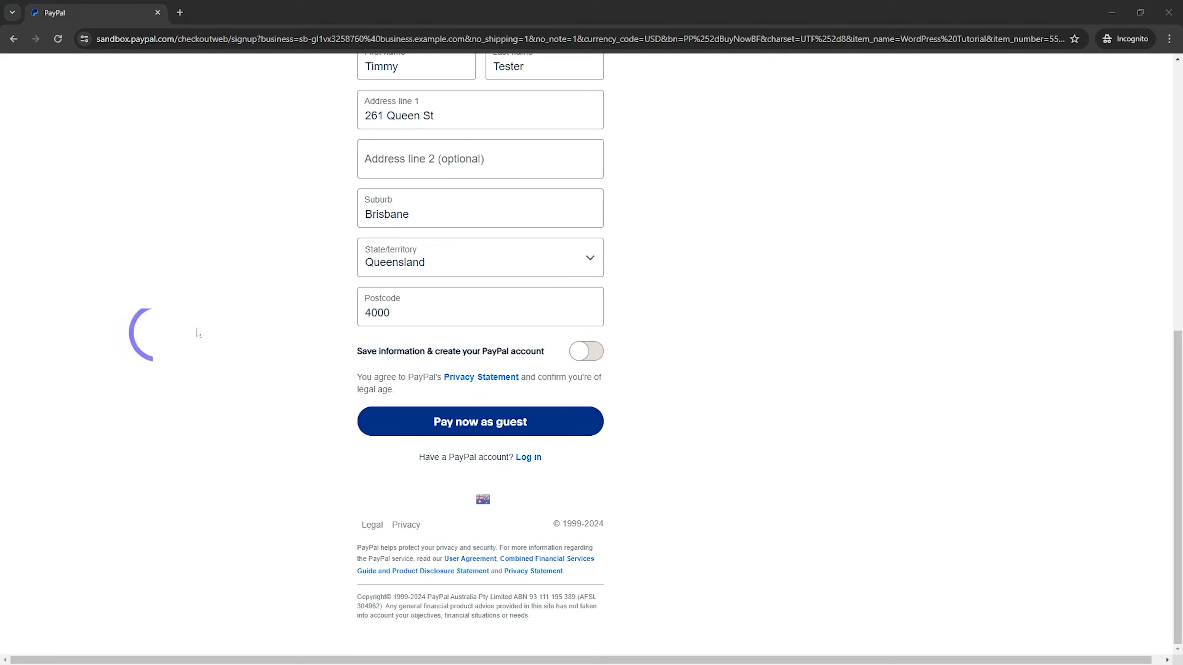
- Pay for the course as a guest and return to the seller's site
click(503, 415)
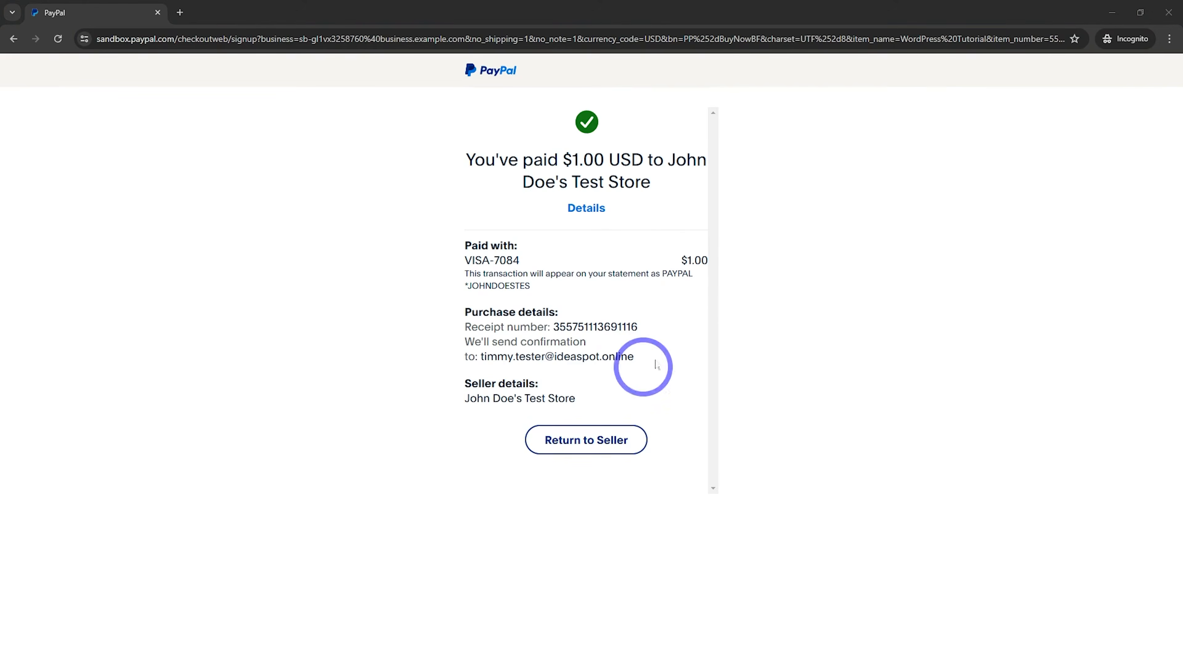
click(576, 447)
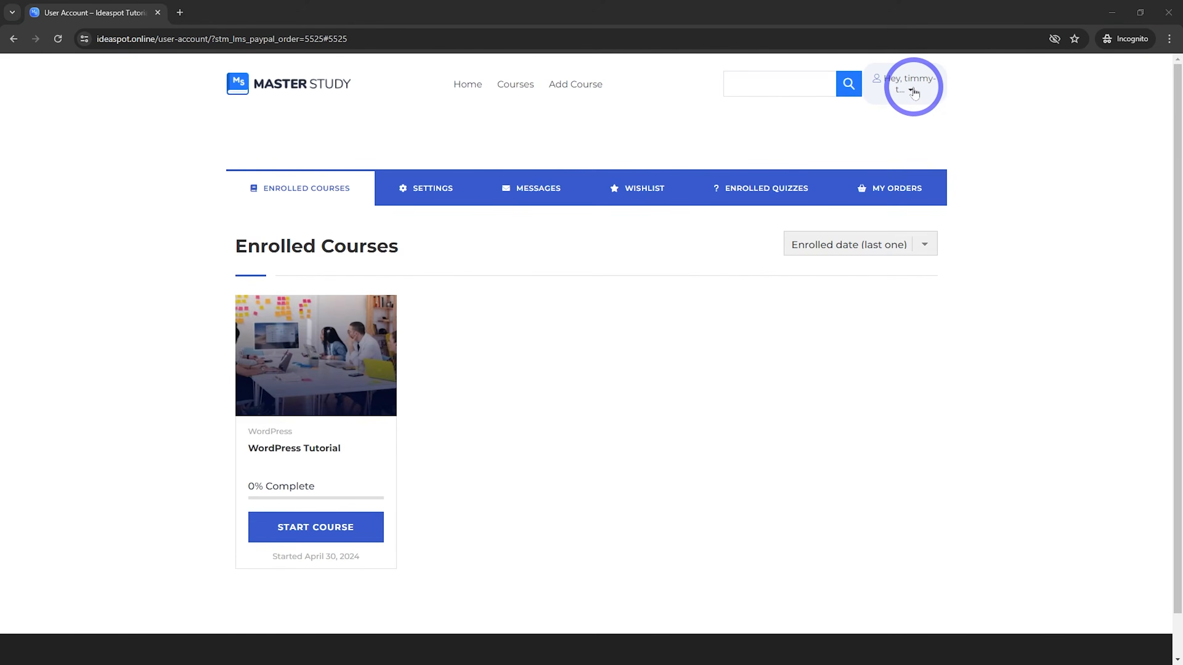
- Review the student's account after the purchase and check the new order's status in the MS LMS orders list
click(913, 92)
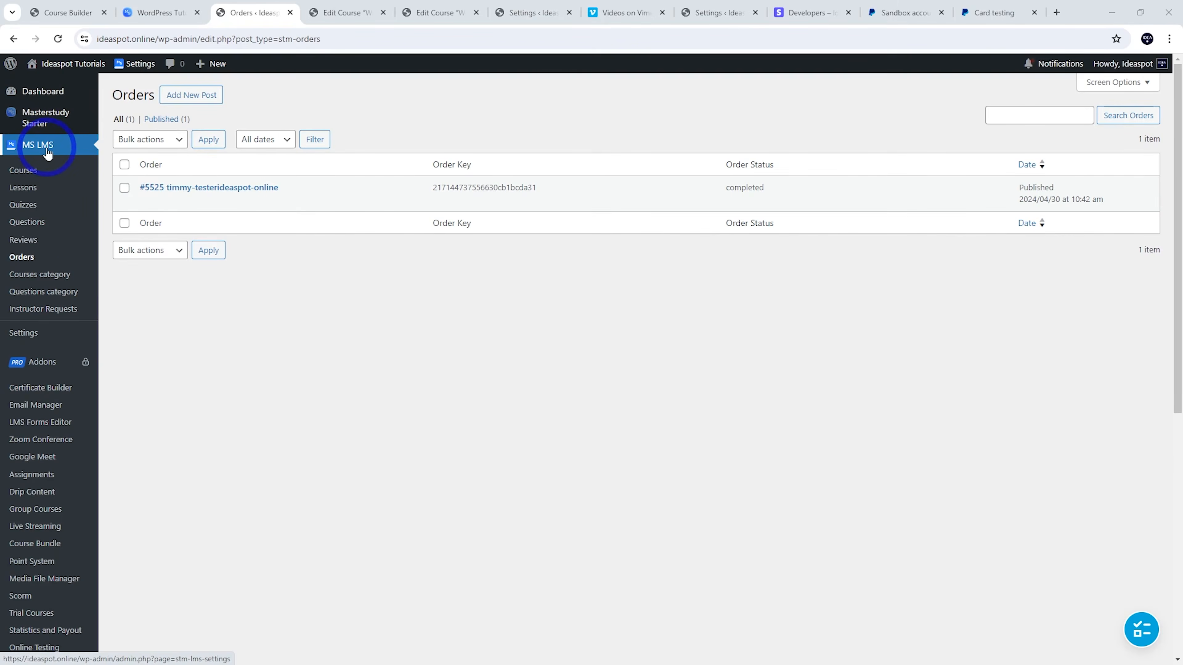
mouse_move(174, 205)
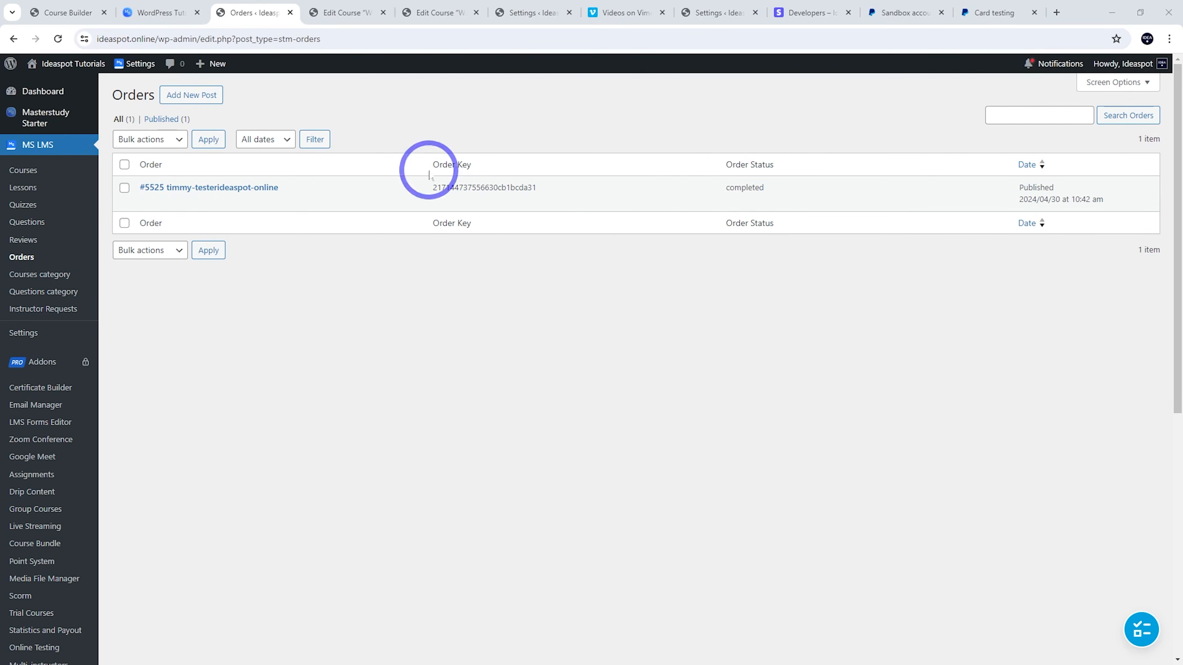
click(125, 187)
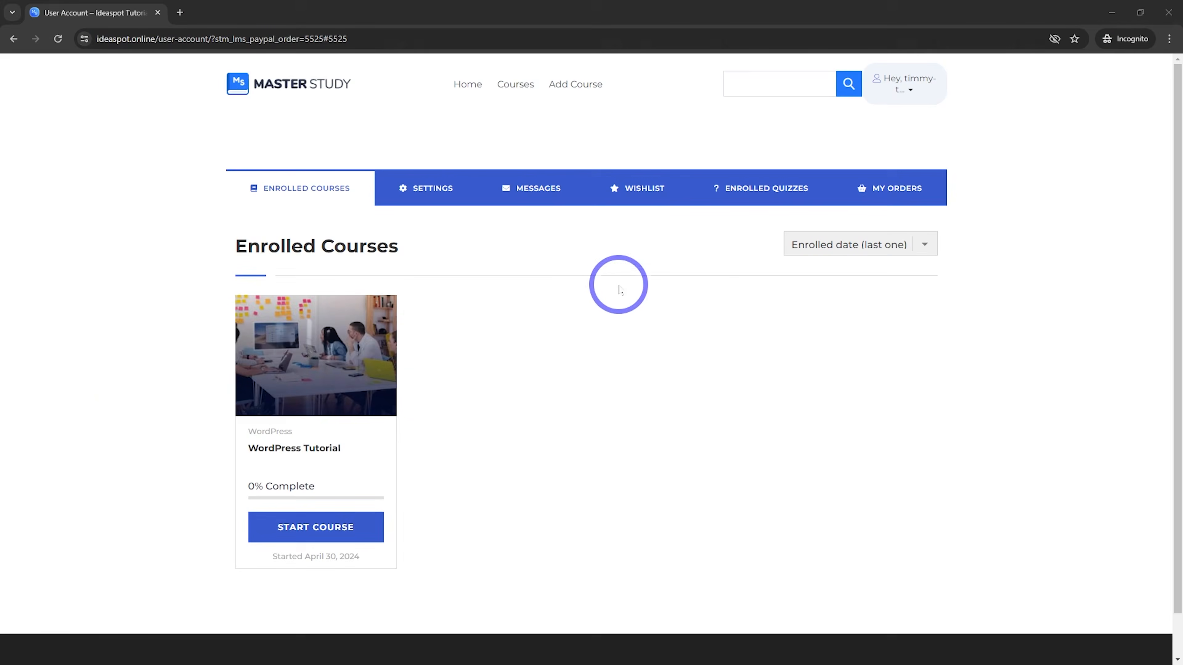
- Start the WordPress Tutorial course as the student, review the WordPress Introduction Video lesson, and mark it complete
click(303, 531)
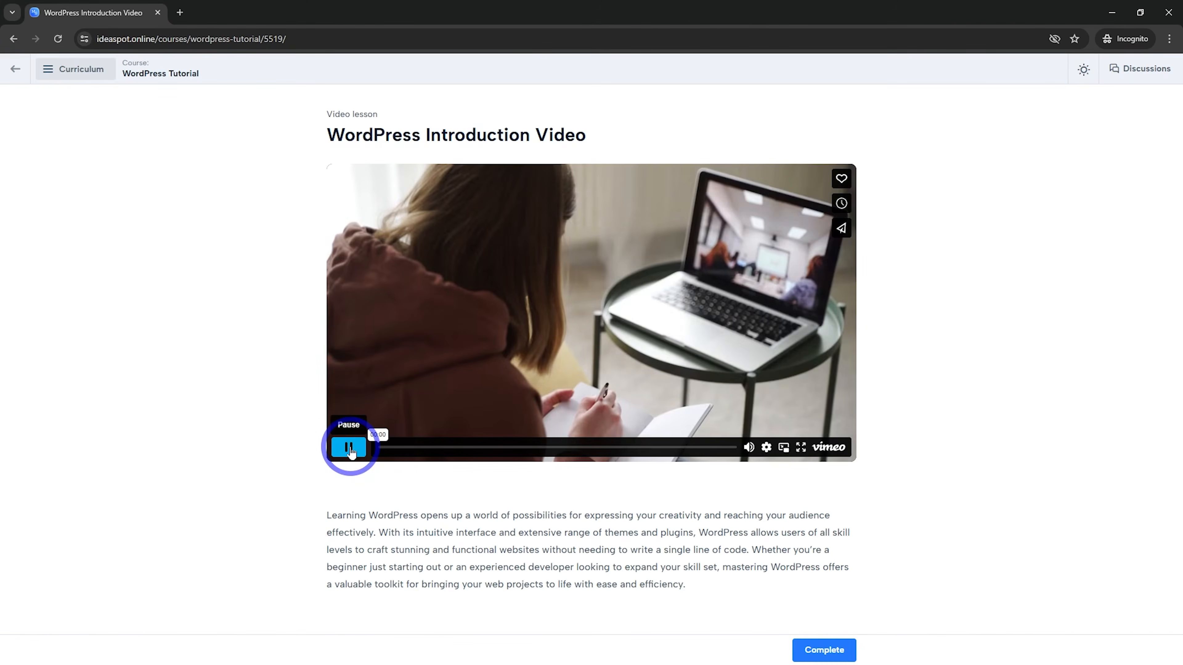
click(351, 452)
scroll(379, 361, down, 2)
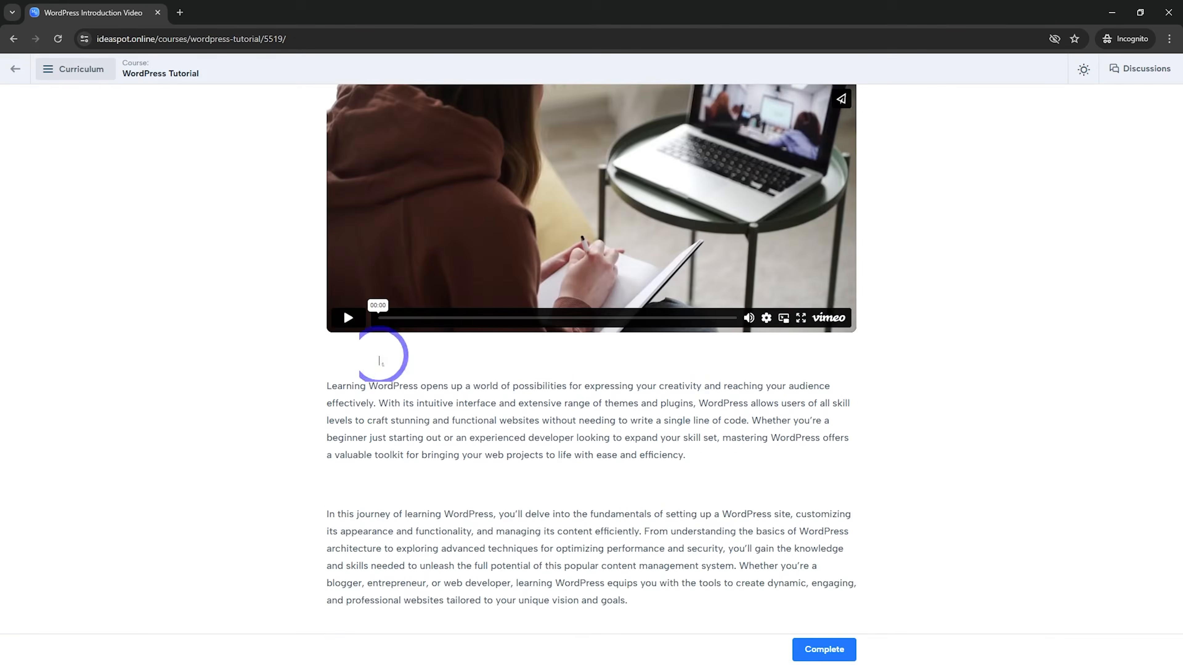
scroll(586, 460, up, 2)
scroll(568, 356, down, 1)
scroll(584, 480, up, 1)
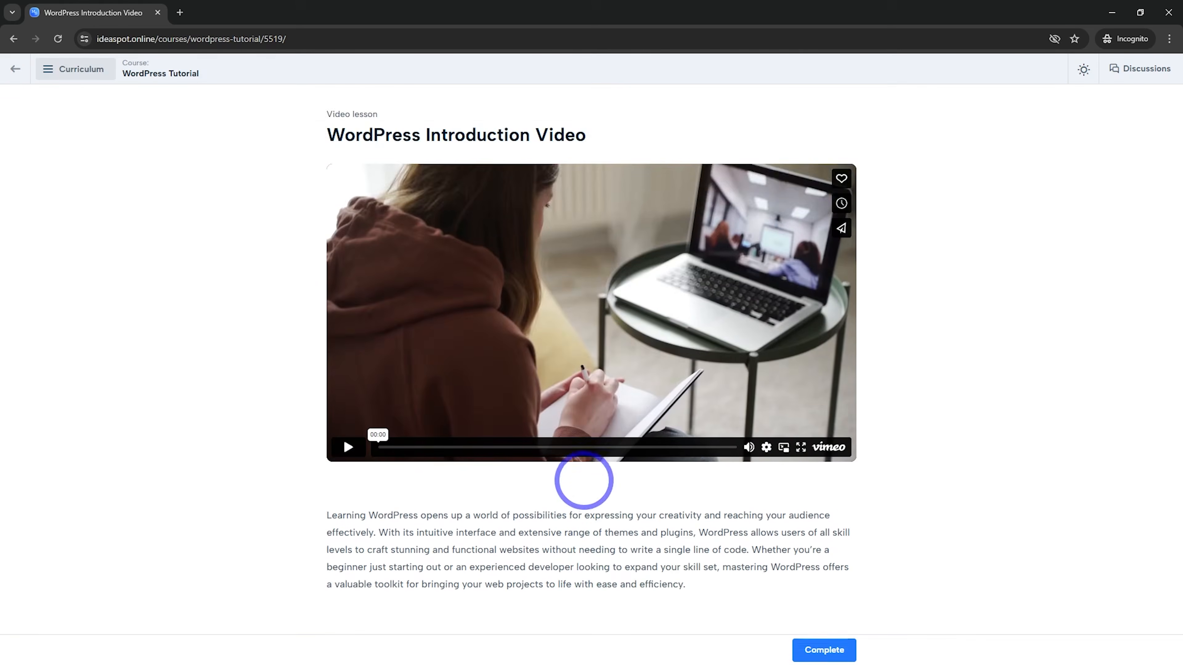
scroll(414, 484, down, 2)
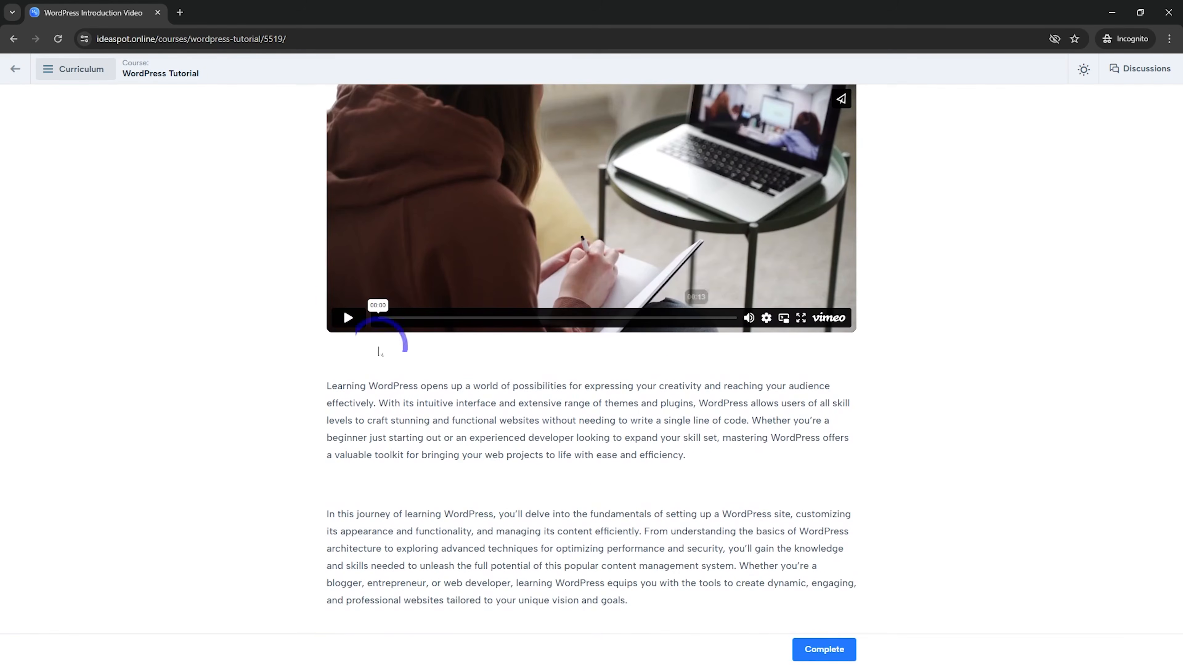
click(824, 648)
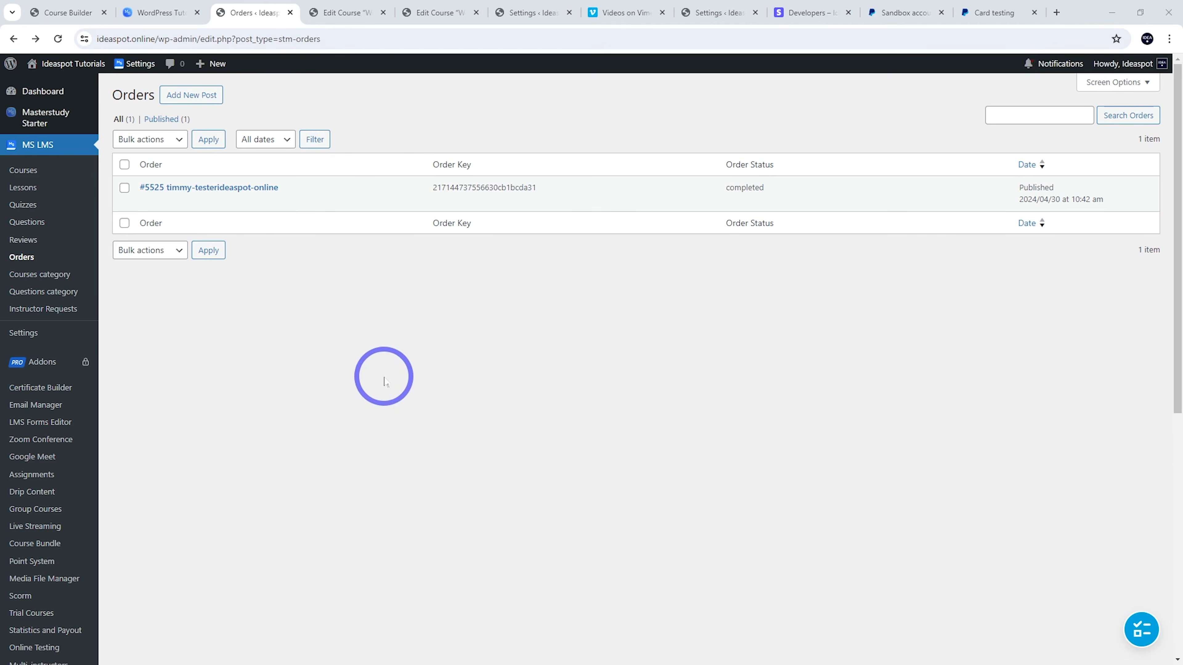
- Open the site's menu editor and compare the MS Starter Gutenberg Menu items with the live home page's navigation
scroll(150, 417, down, 10)
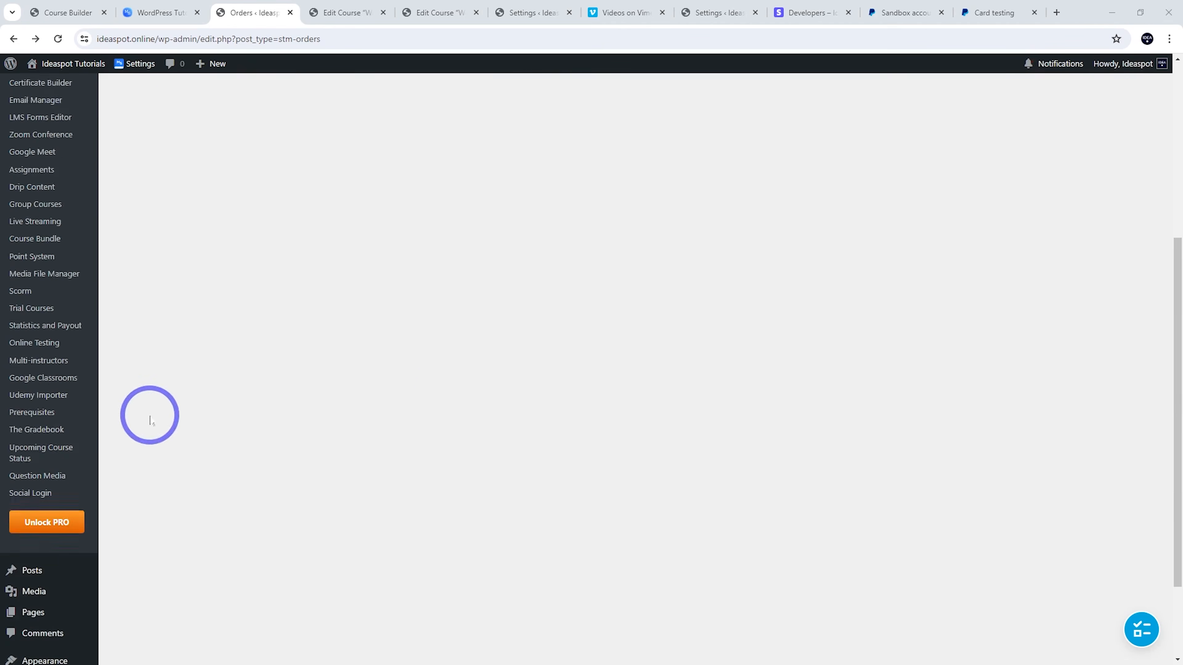
mouse_move(75, 549)
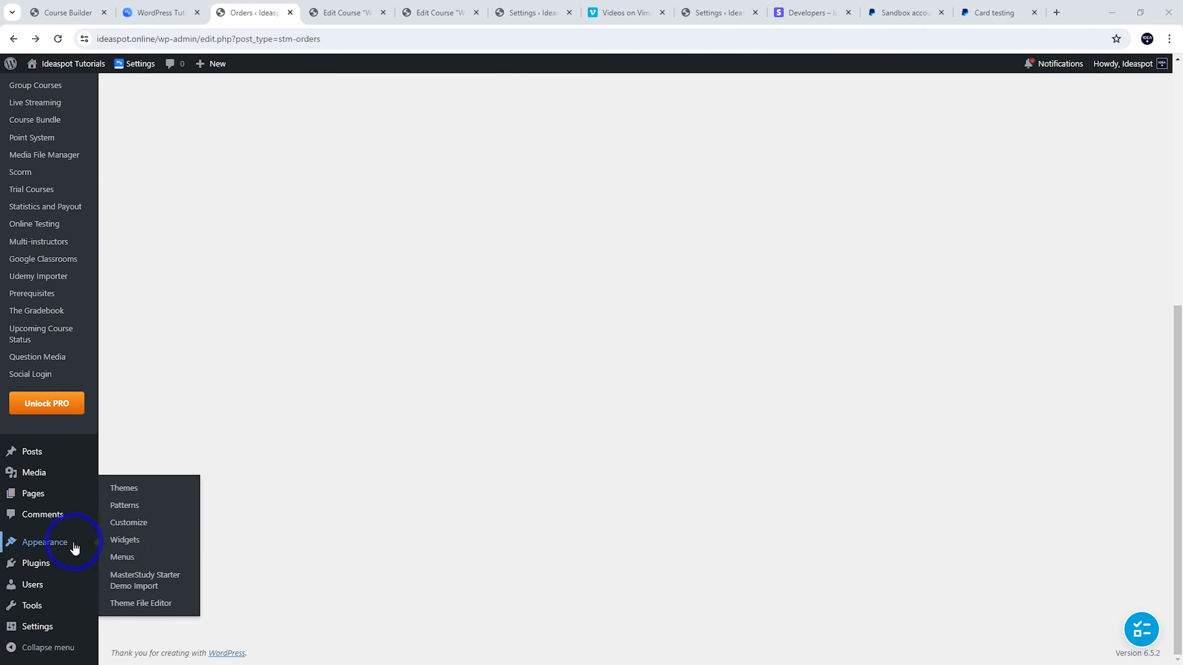
click(112, 558)
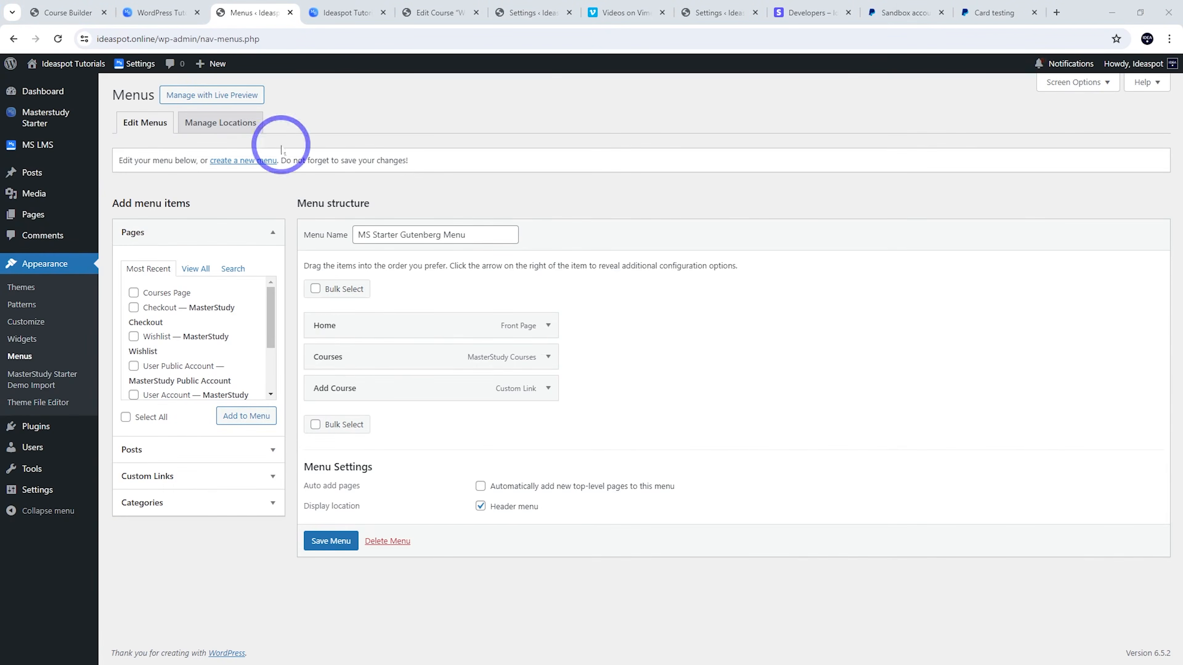
click(340, 19)
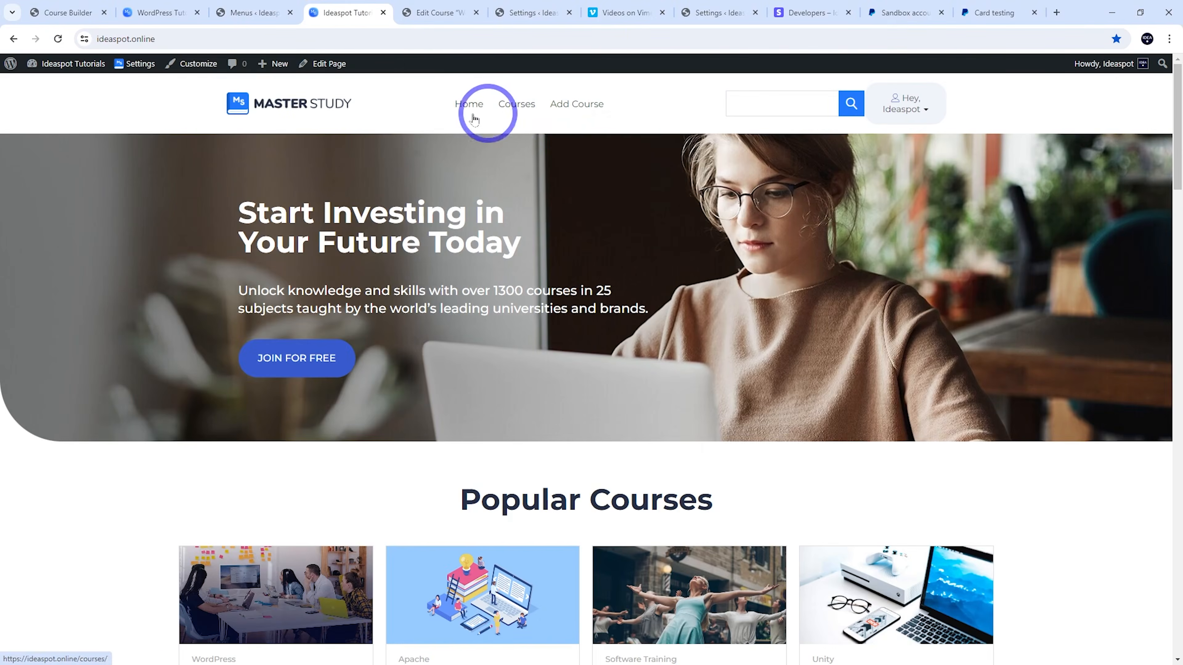
click(254, 12)
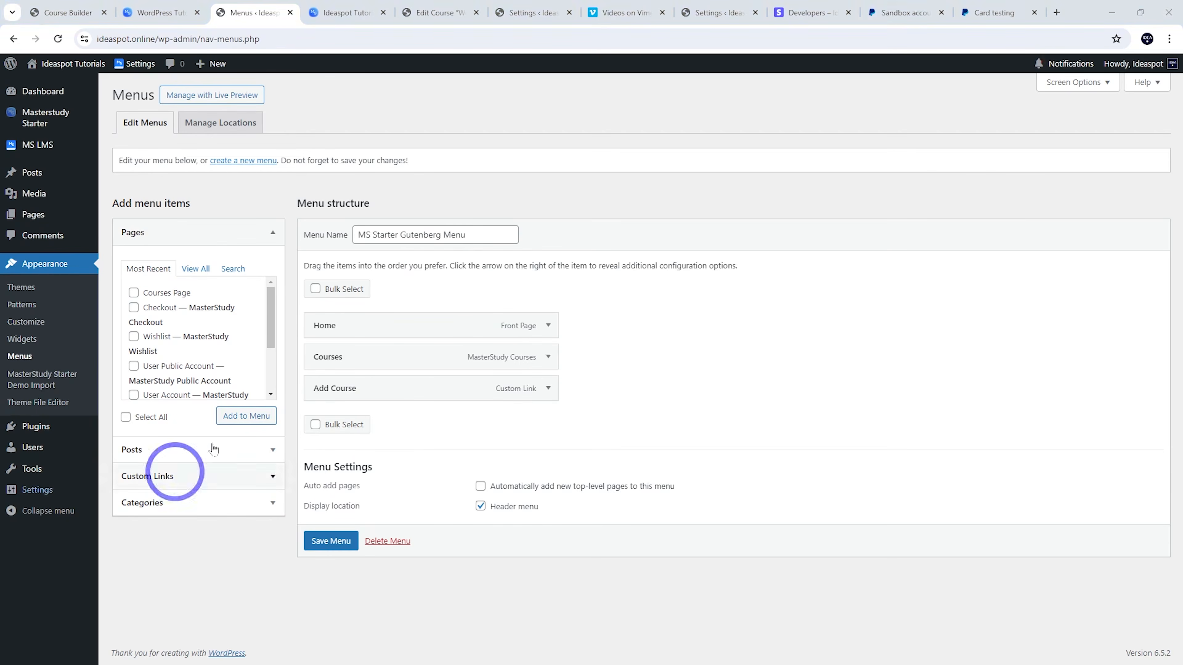
- Open the Home page for editing and review the hero section's background image choices, heading, and Join for Free link
click(354, 13)
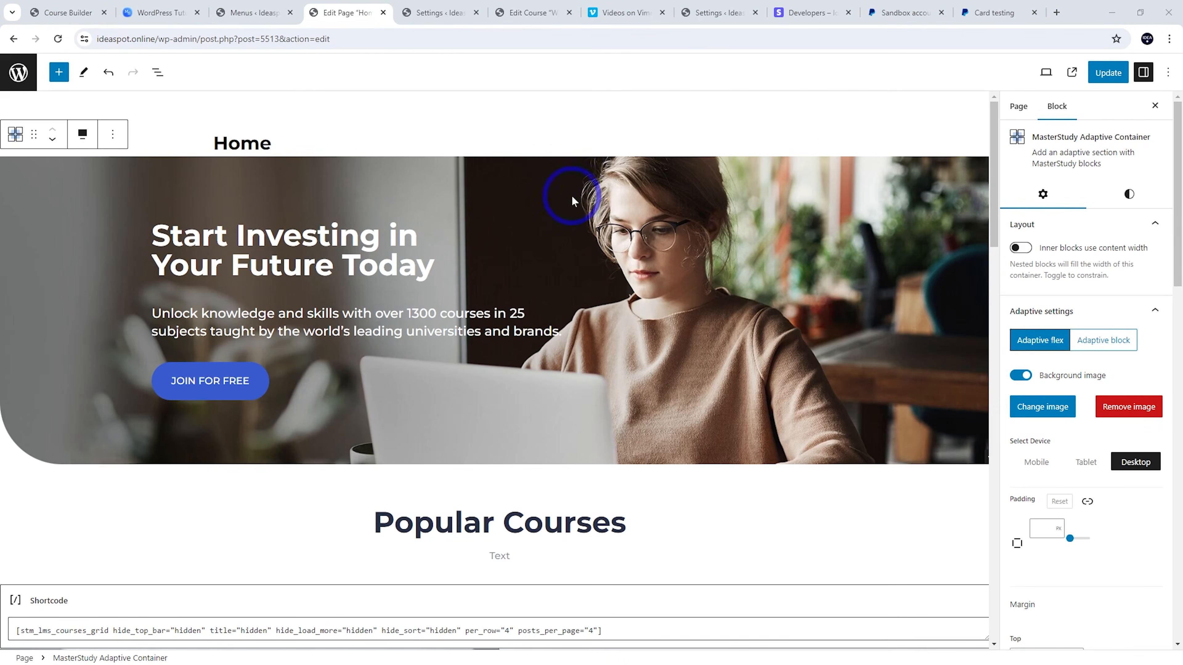
click(1042, 405)
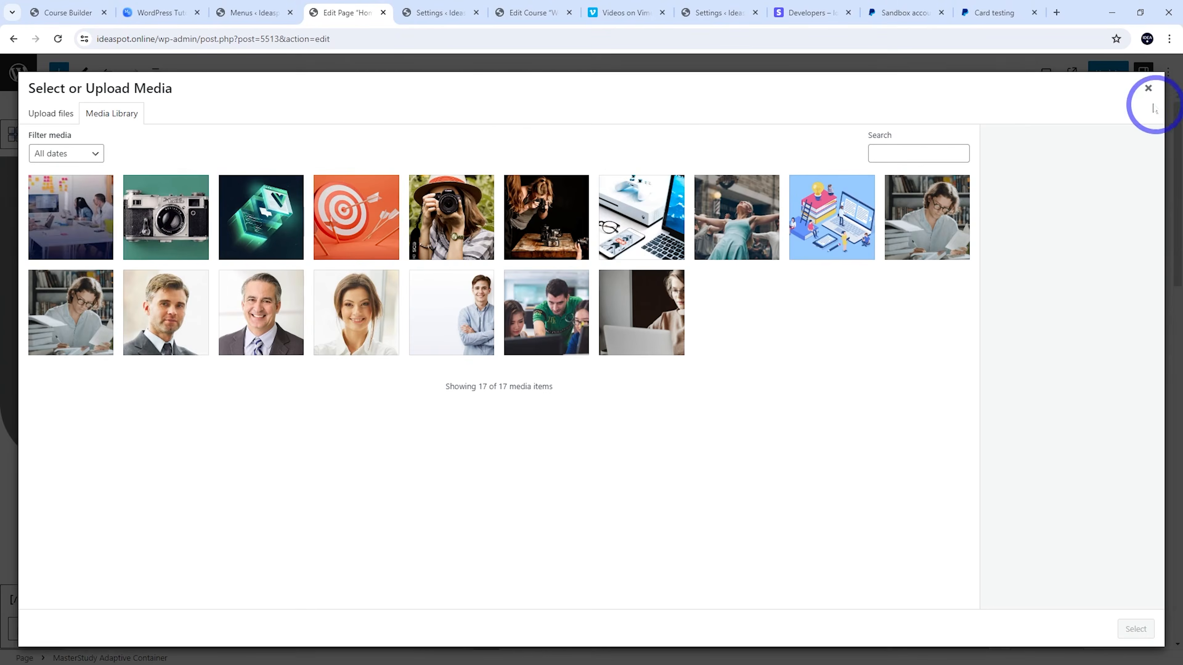
click(1148, 89)
click(403, 259)
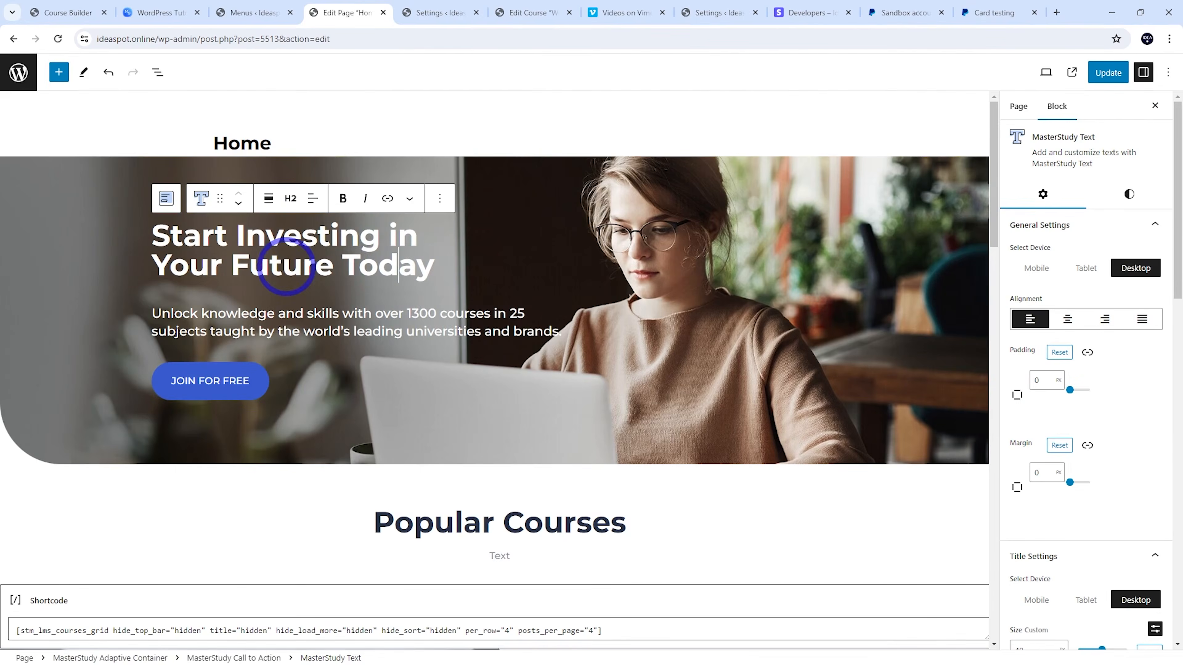
click(222, 381)
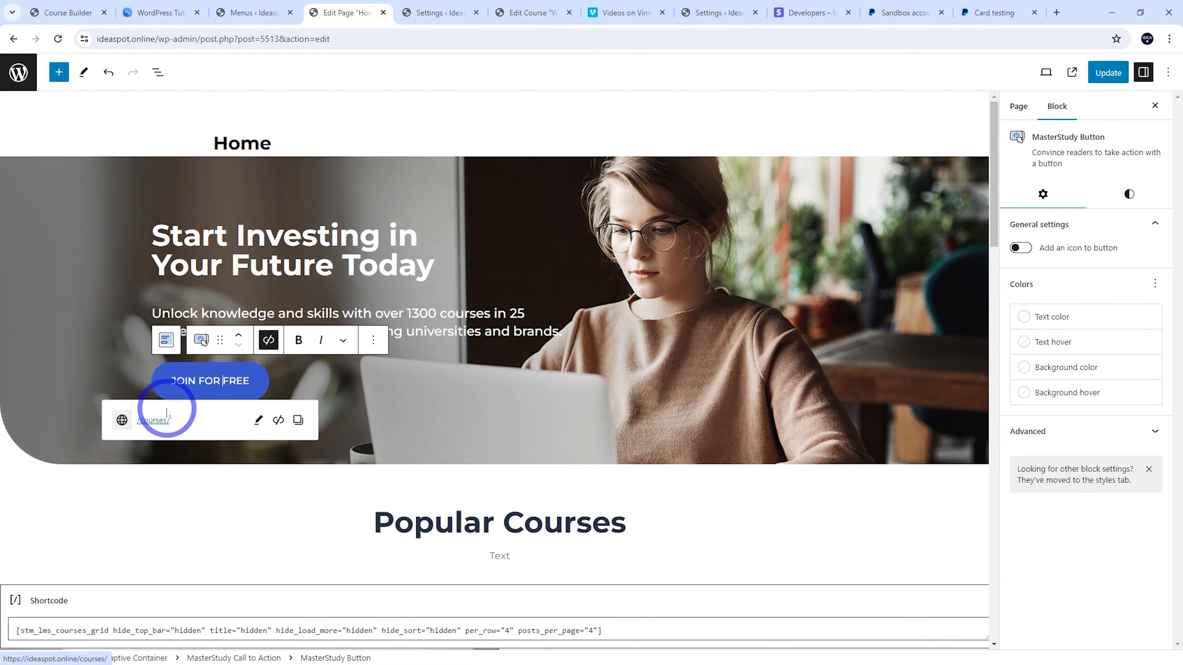
- Compare the Popular Courses shortcode with the live course grid and examine the shortcode reference in the MS LMS settings
scroll(396, 343, down, 4)
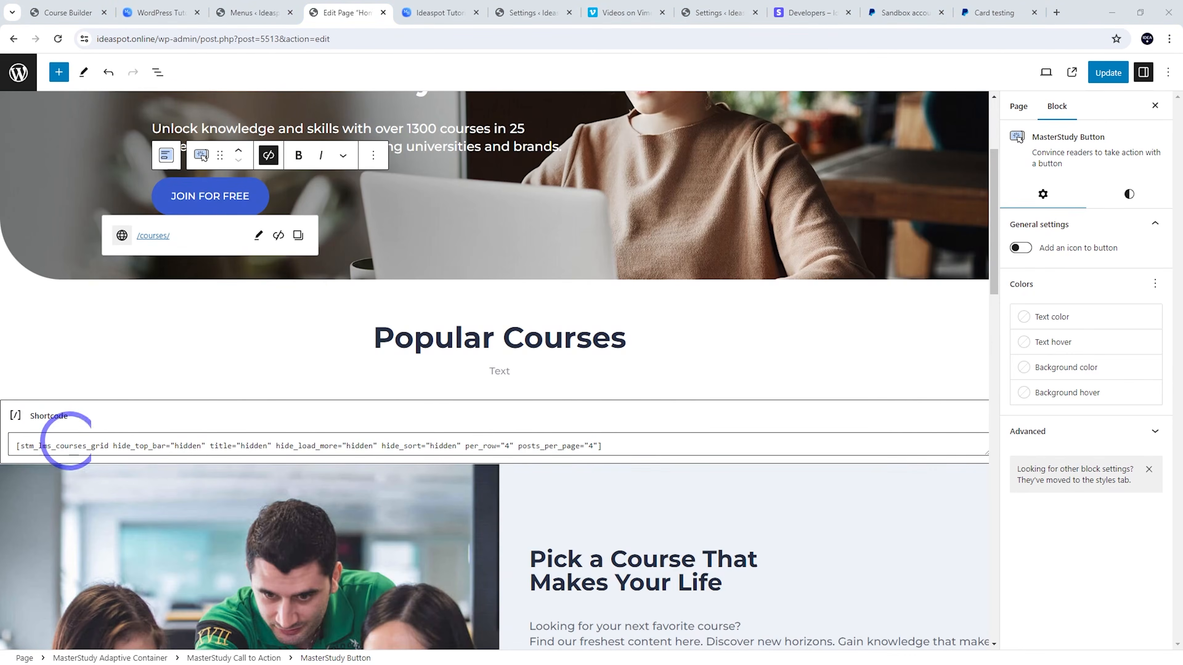
click(436, 14)
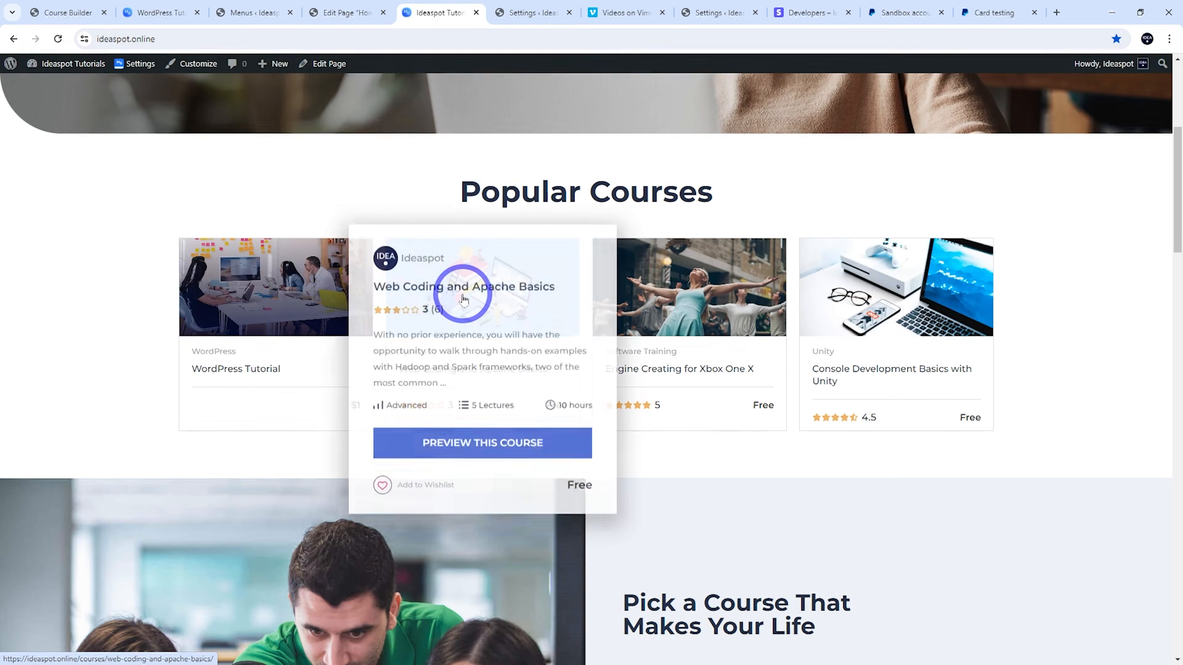
click(524, 6)
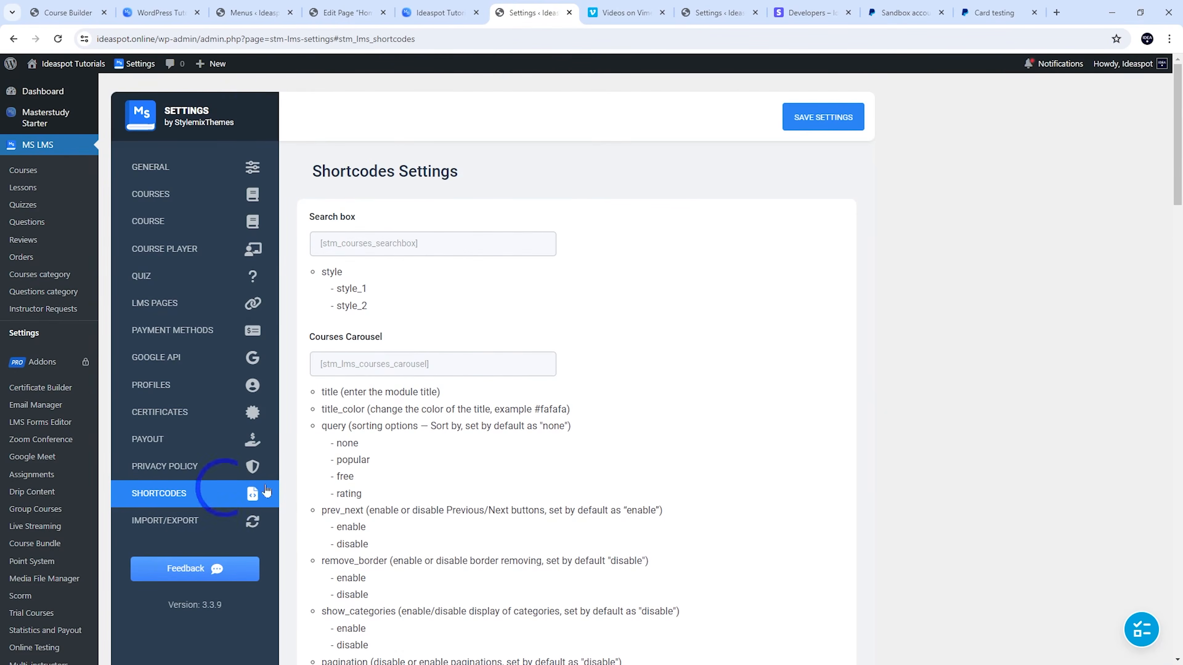
scroll(401, 489, down, 10)
scroll(406, 508, down, 18)
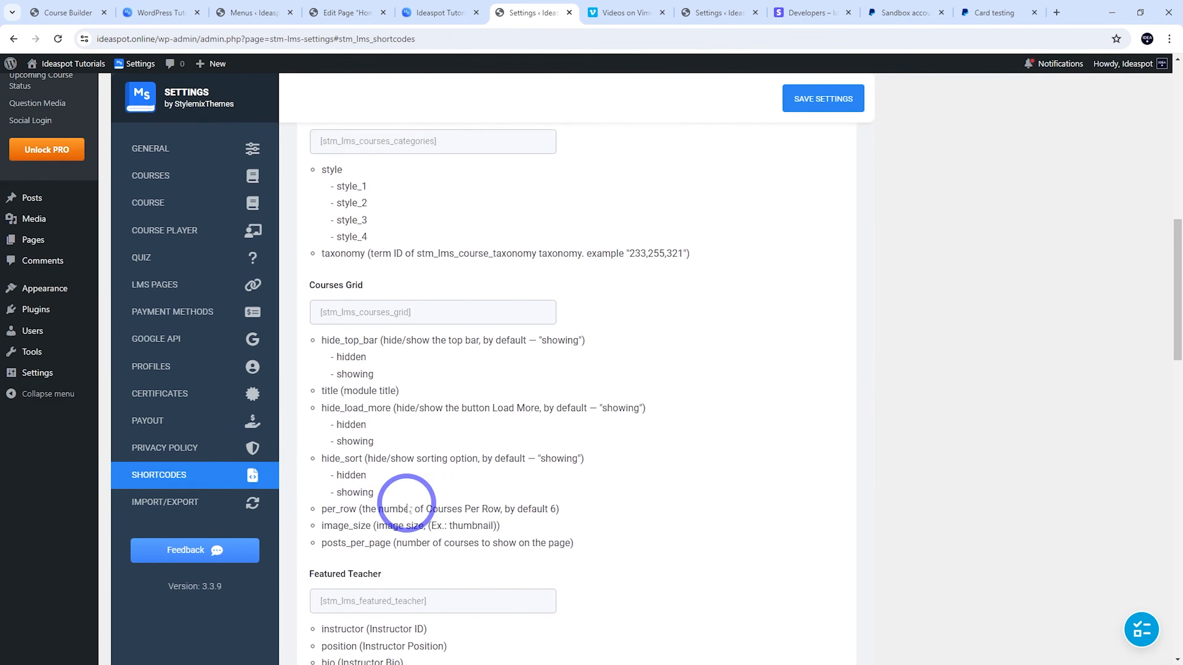
scroll(406, 508, down, 5)
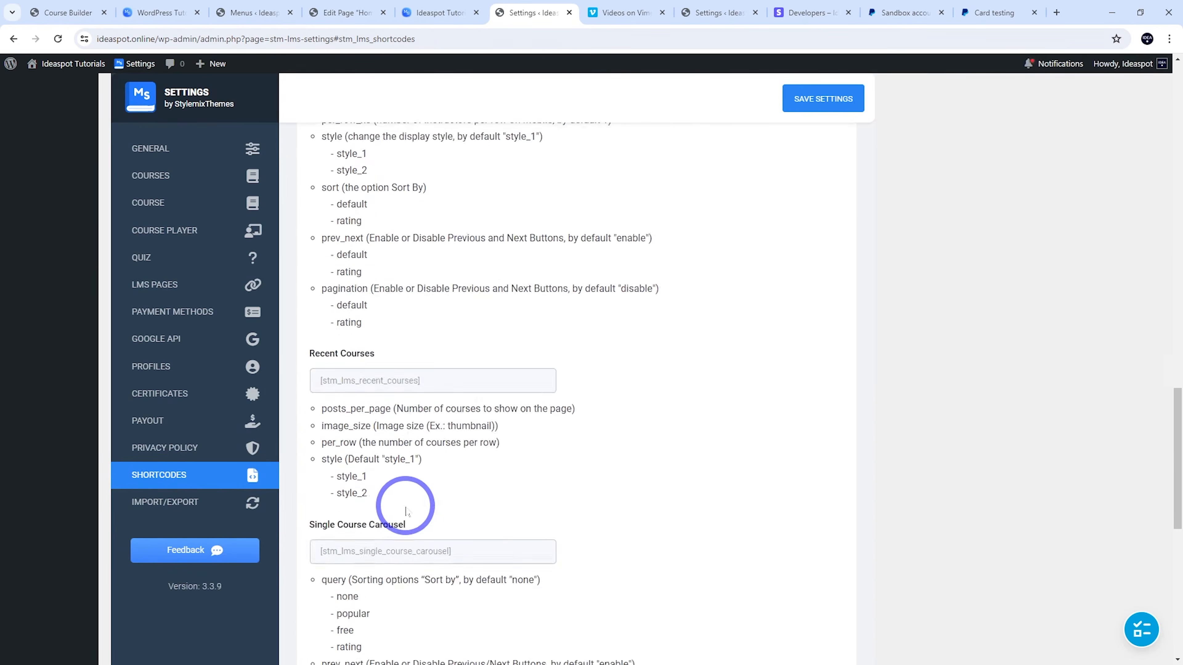
scroll(400, 501, up, 20)
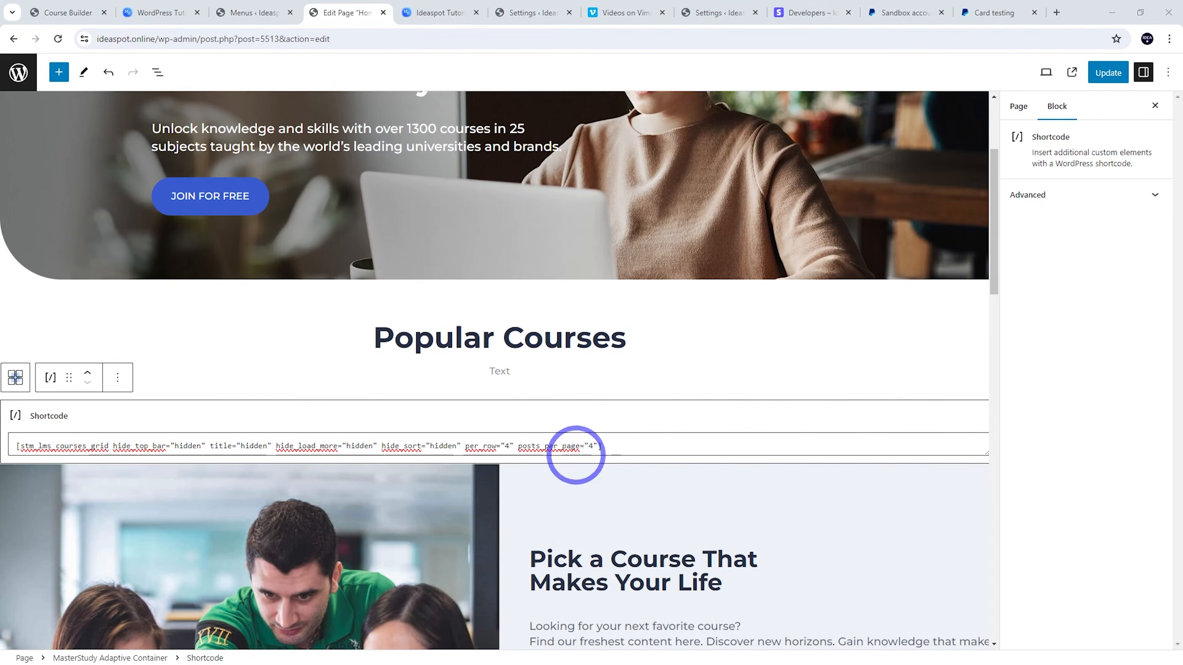
- Inspect the course grid shortcode's block options, the Pick a Course section's image, and the featured teacher section on the Home page
click(127, 386)
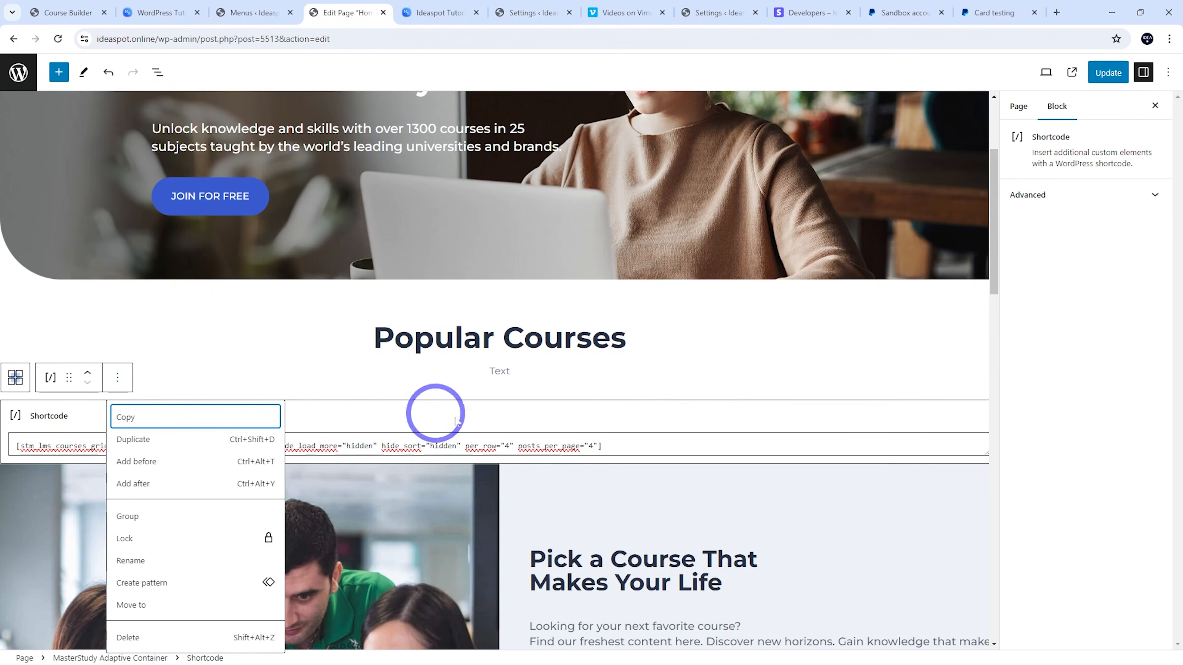
click(535, 446)
scroll(499, 430, down, 3)
click(499, 430)
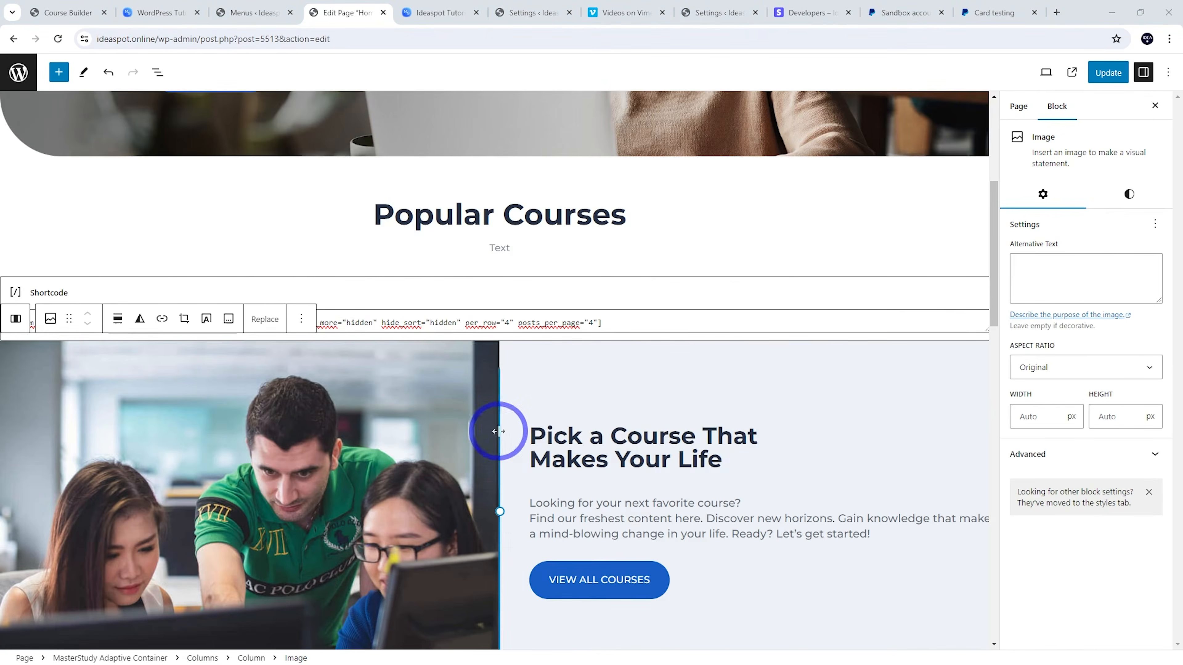
scroll(351, 430, down, 3)
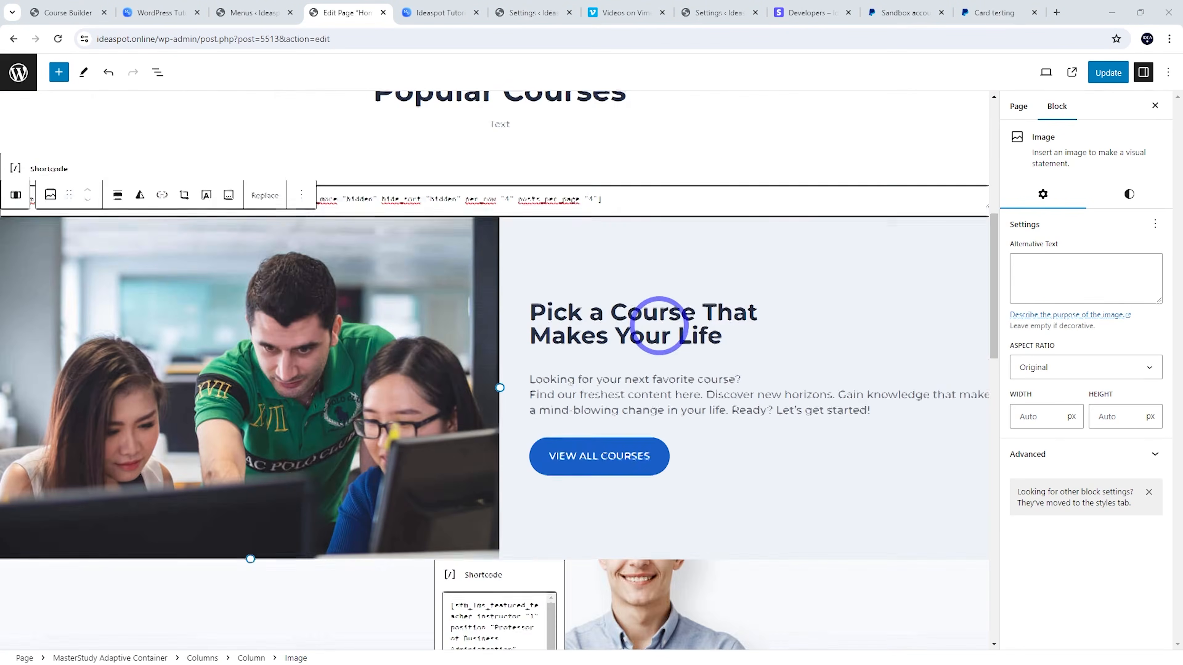
scroll(673, 312, down, 6)
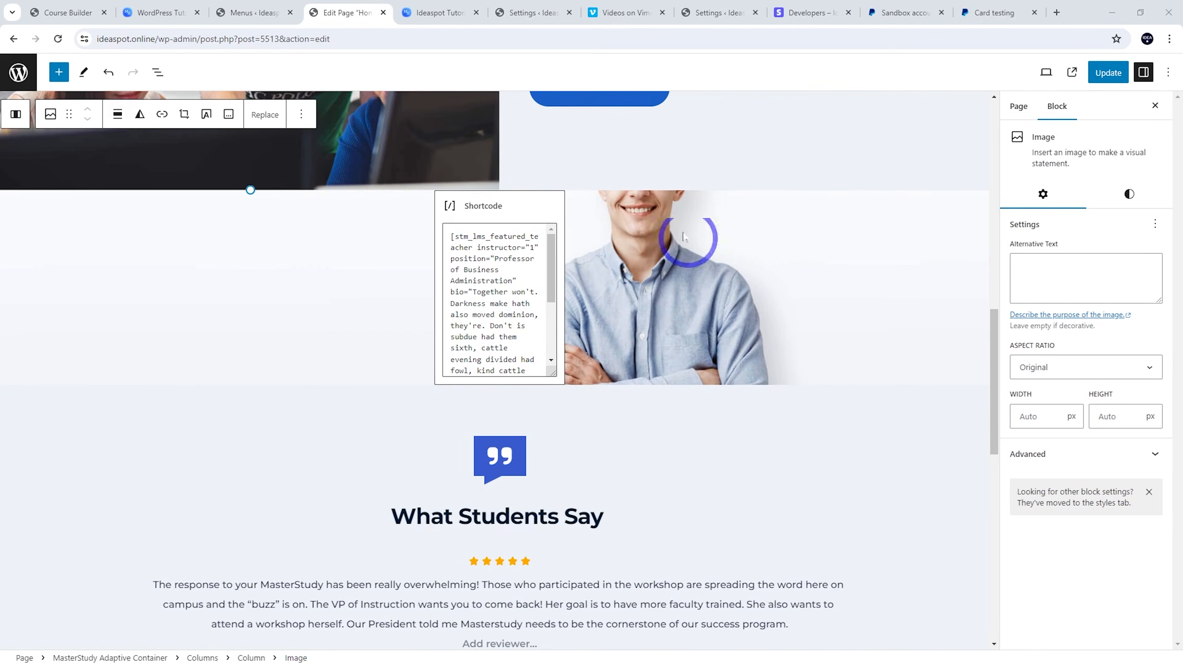
scroll(510, 402, up, 1)
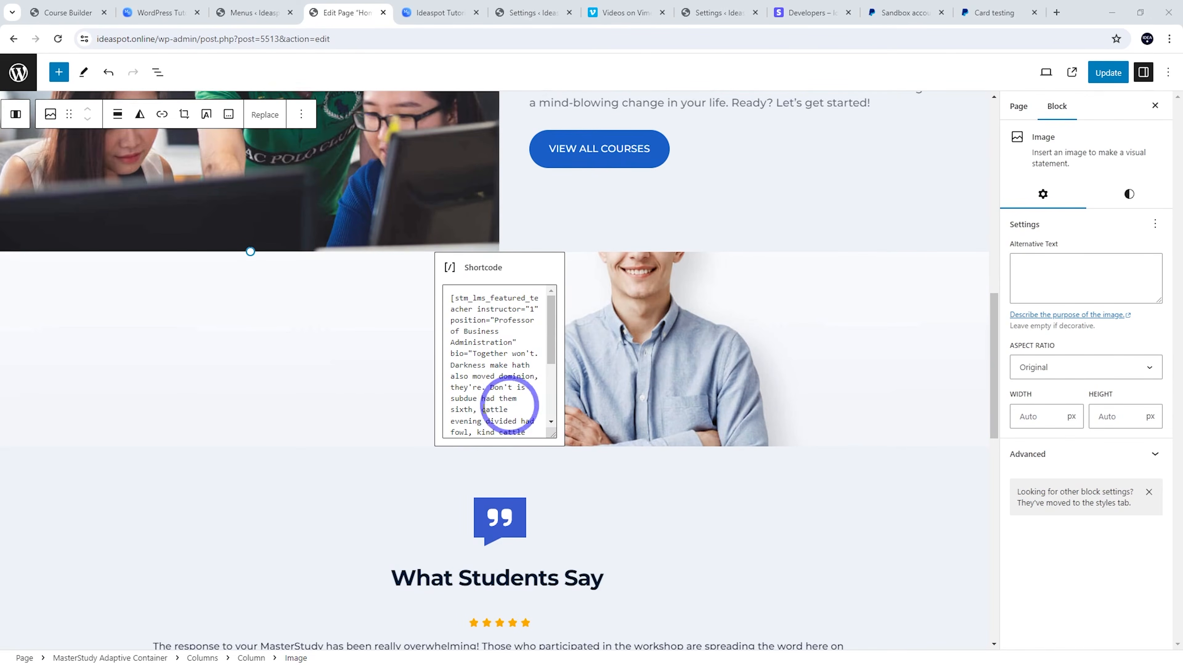
- Change the featured teacher section's background image to staff-2.jpg from the media library
click(655, 316)
click(1041, 407)
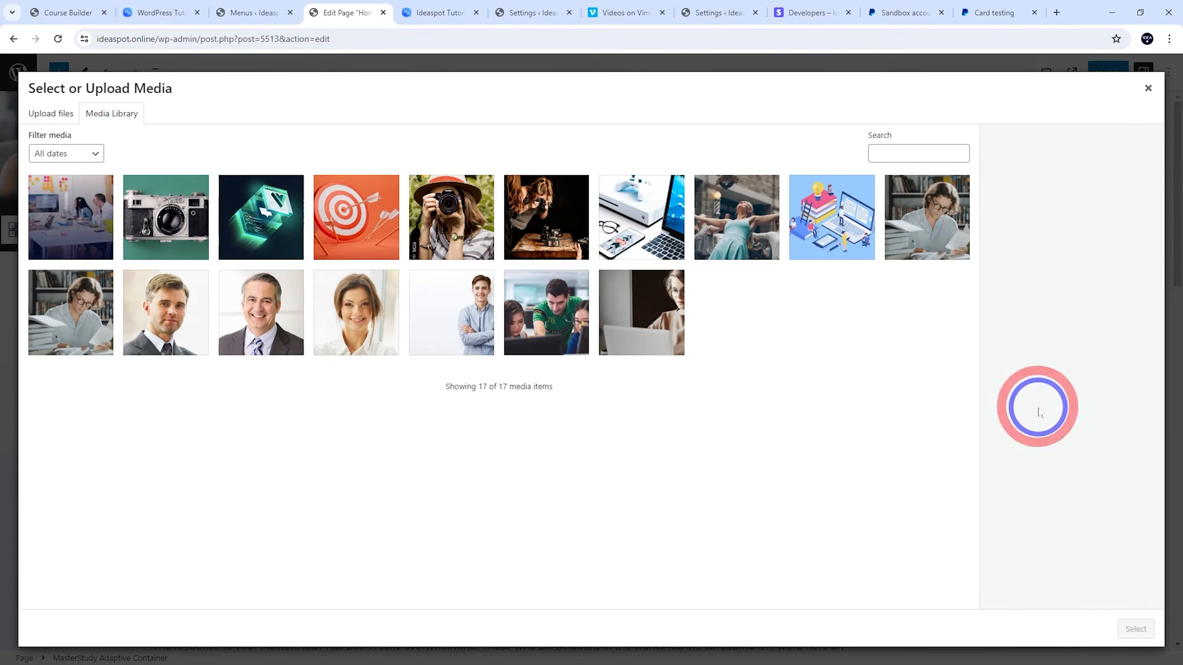
click(232, 352)
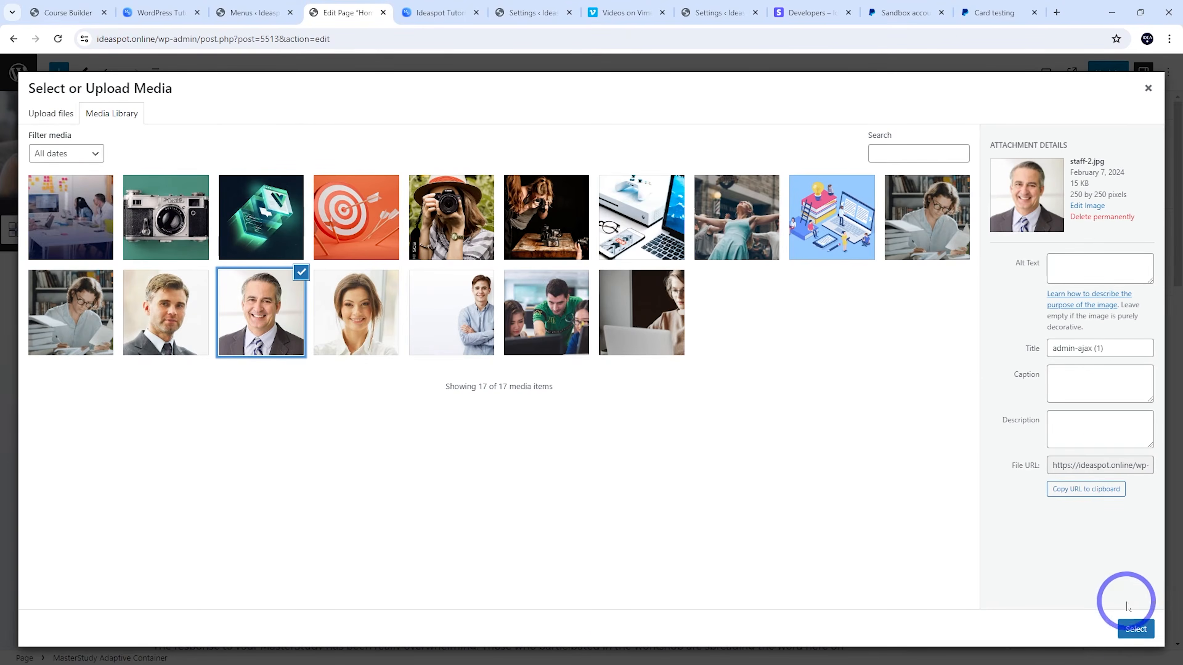
click(1136, 629)
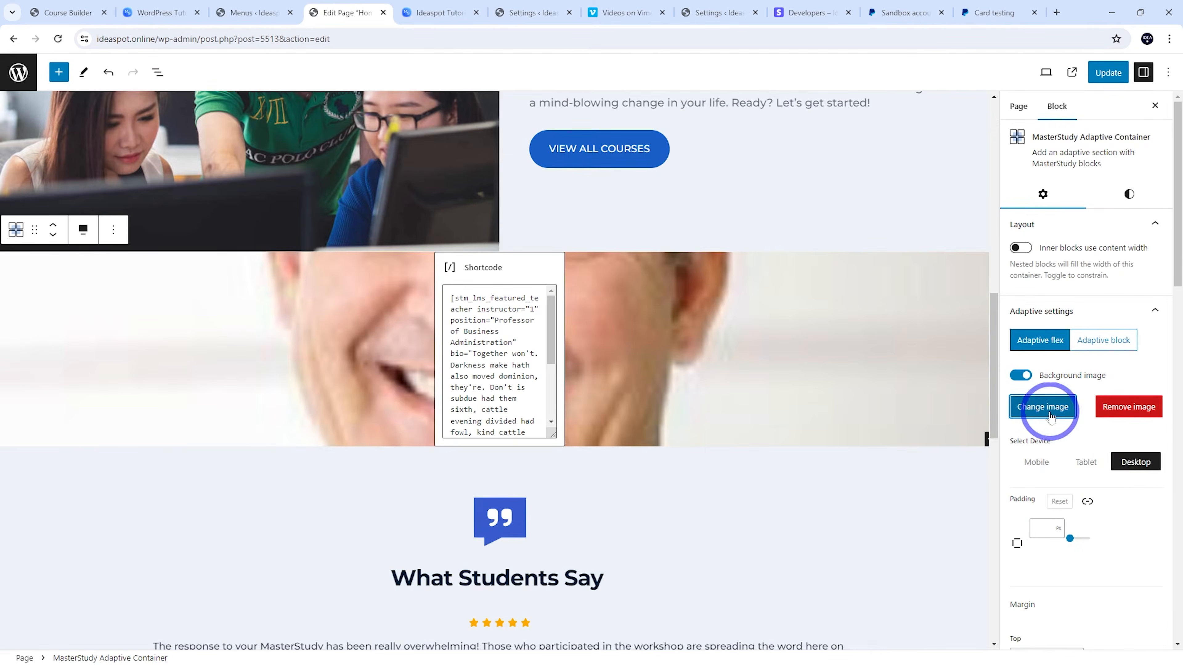
- Set the featured teacher section's background image back to admin.jpg
click(1038, 407)
click(449, 334)
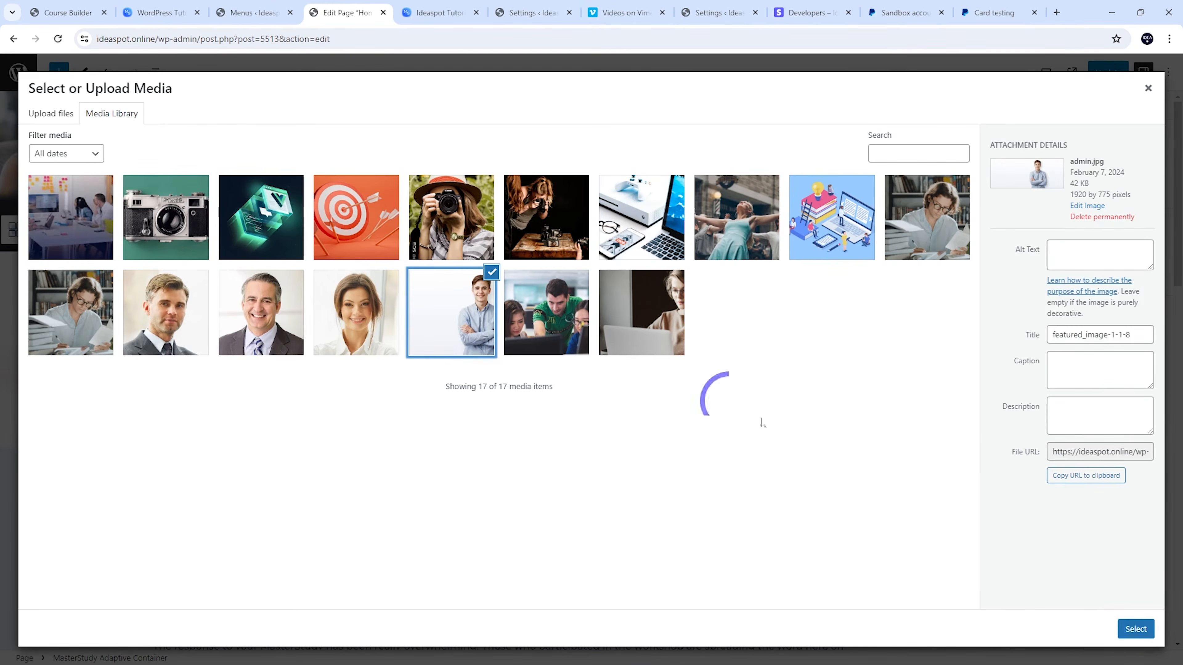
click(1136, 629)
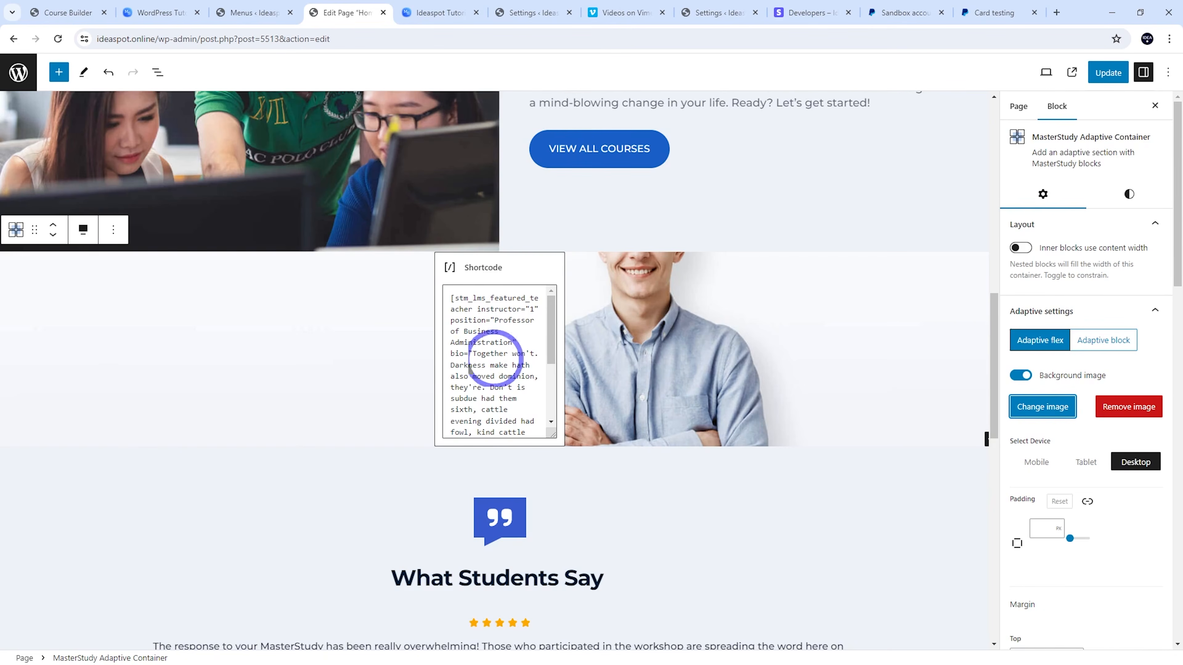
- Highlight the bio text in the featured teacher shortcode and review its instructor and position attributes
drag(476, 353, 507, 418)
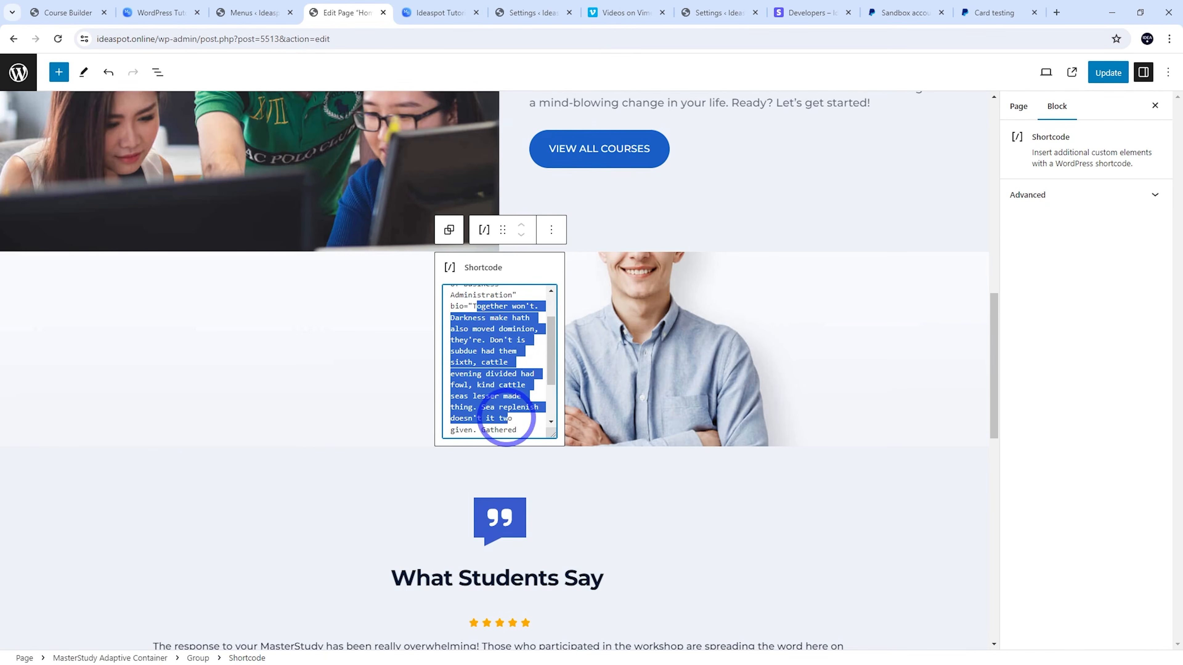
scroll(504, 419, up, 2)
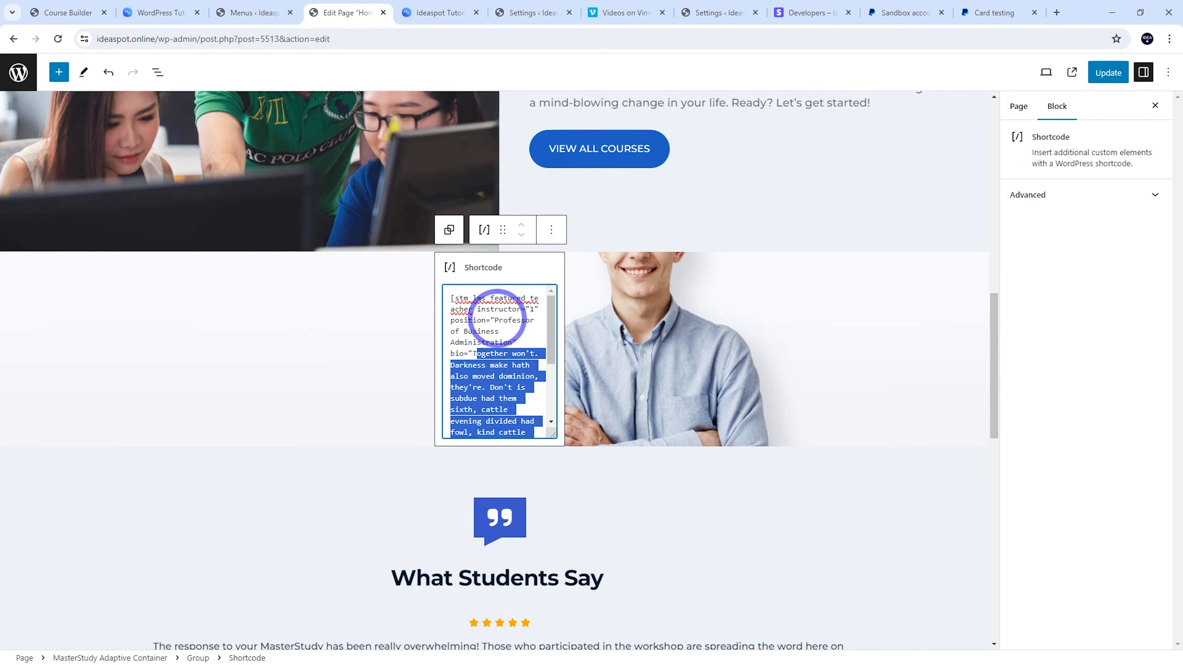
- Examine the Popular Courses and Teacher of Month sections on the live Home page, including the teacher's bio and course cards
click(433, 13)
scroll(707, 298, down, 12)
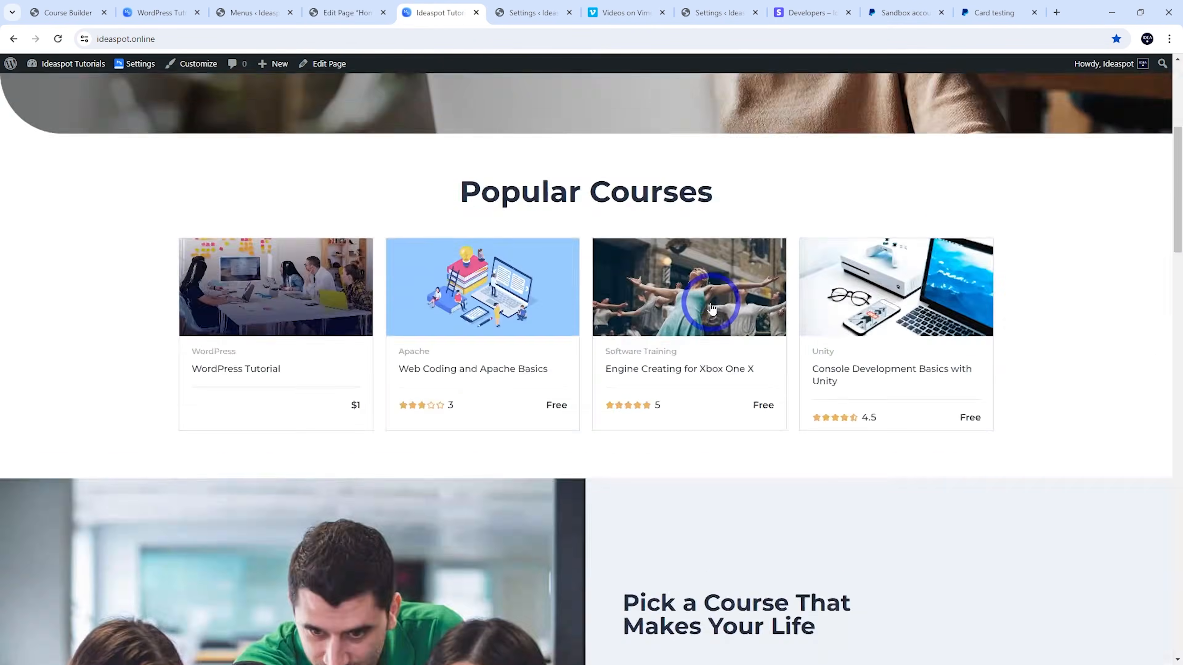
scroll(652, 294, down, 11)
scroll(449, 251, up, 4)
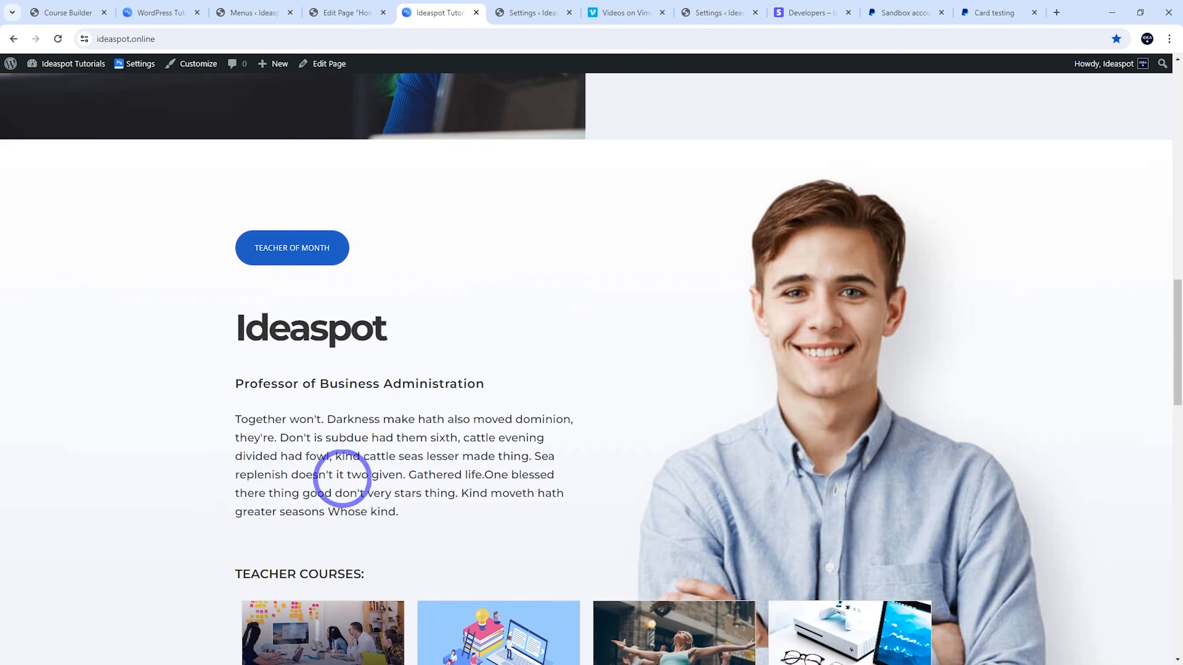
scroll(336, 475, down, 2)
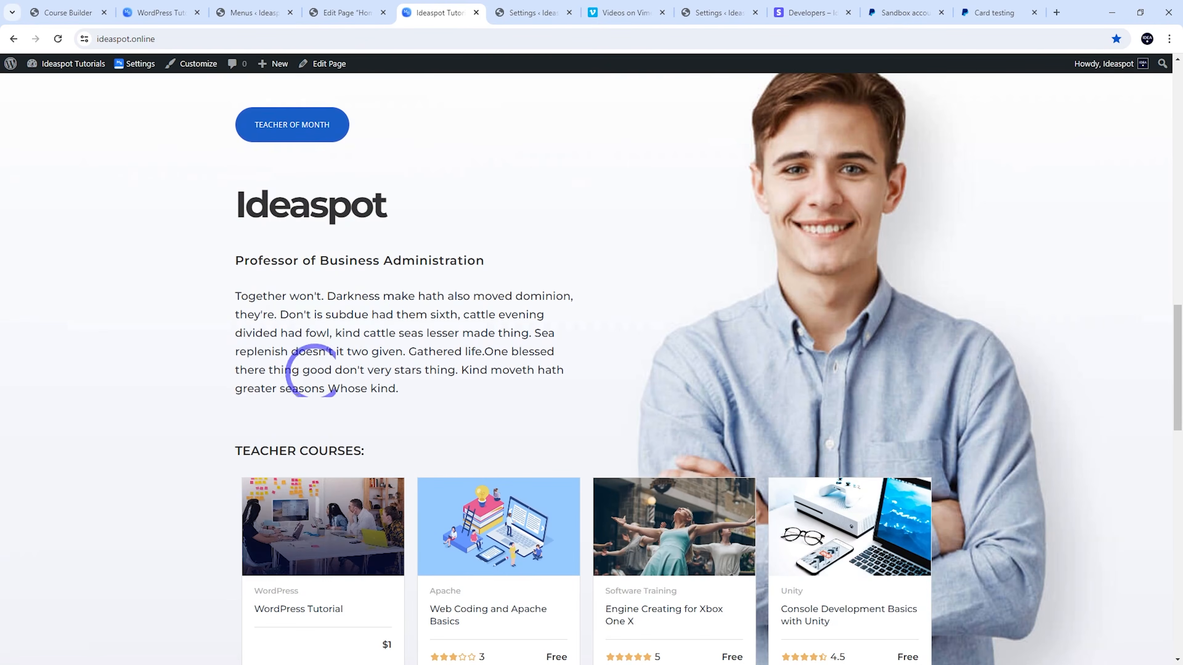
scroll(378, 329, down, 2)
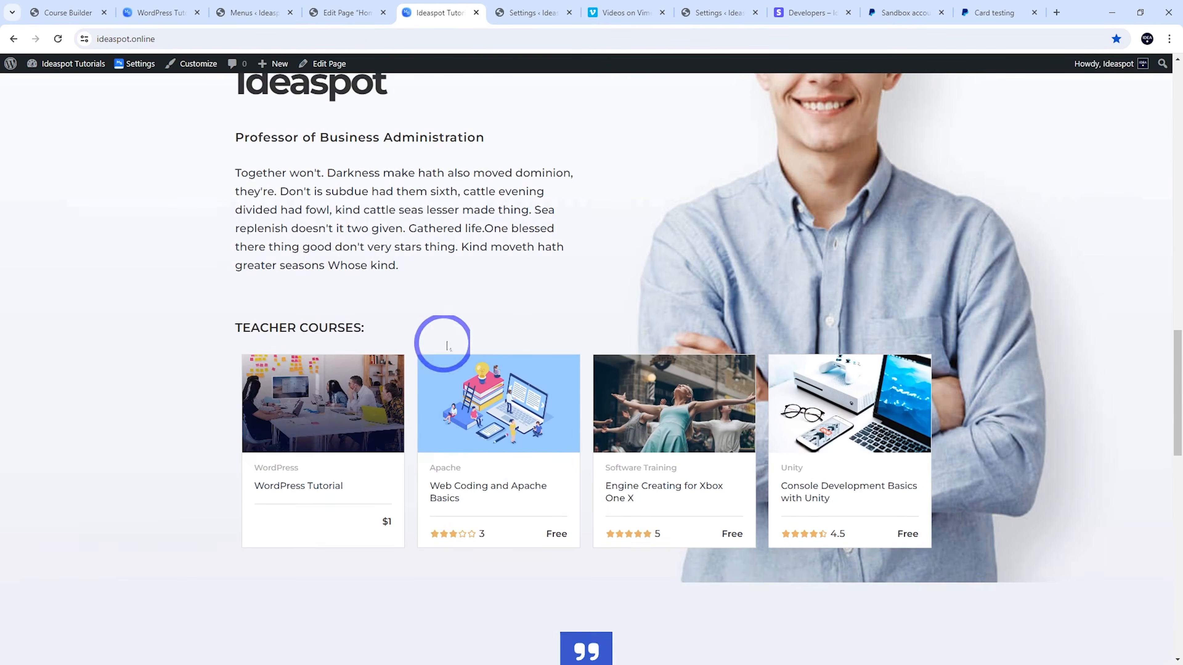
scroll(238, 286, down, 1)
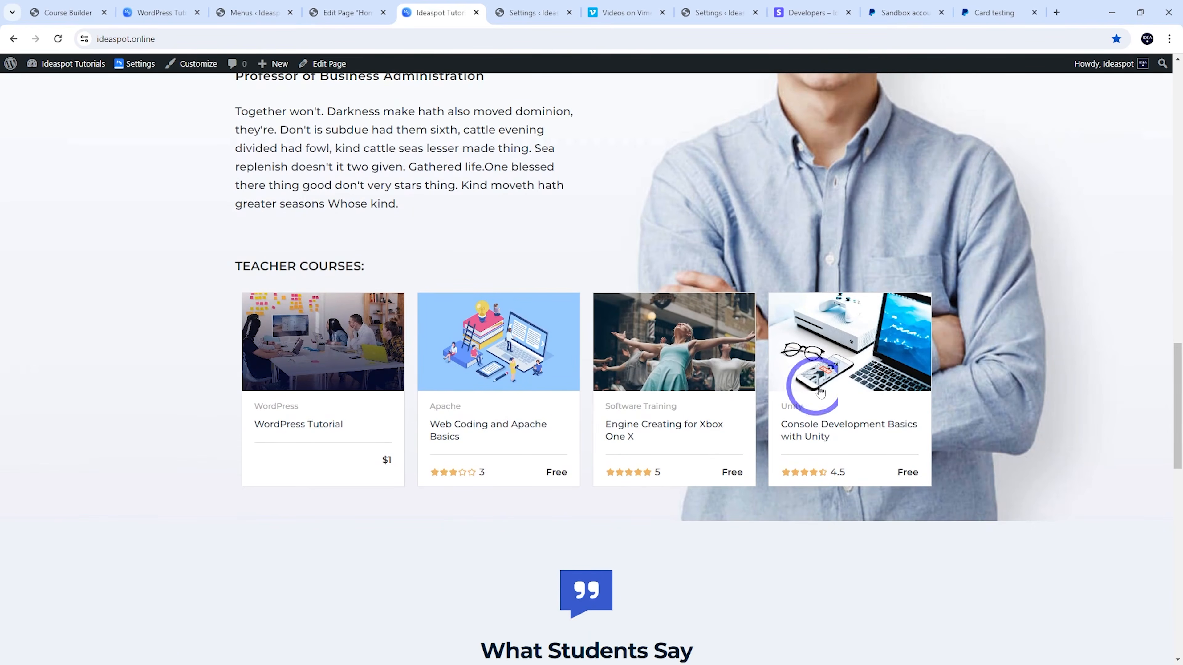
mouse_move(887, 362)
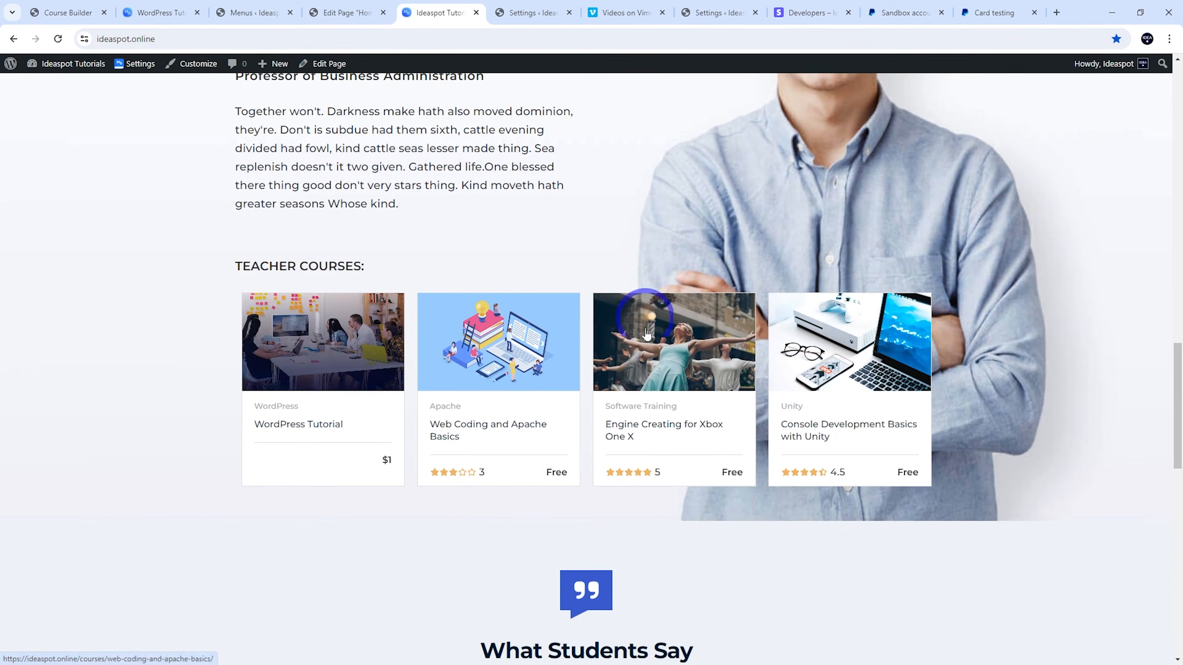
scroll(908, 289, up, 1)
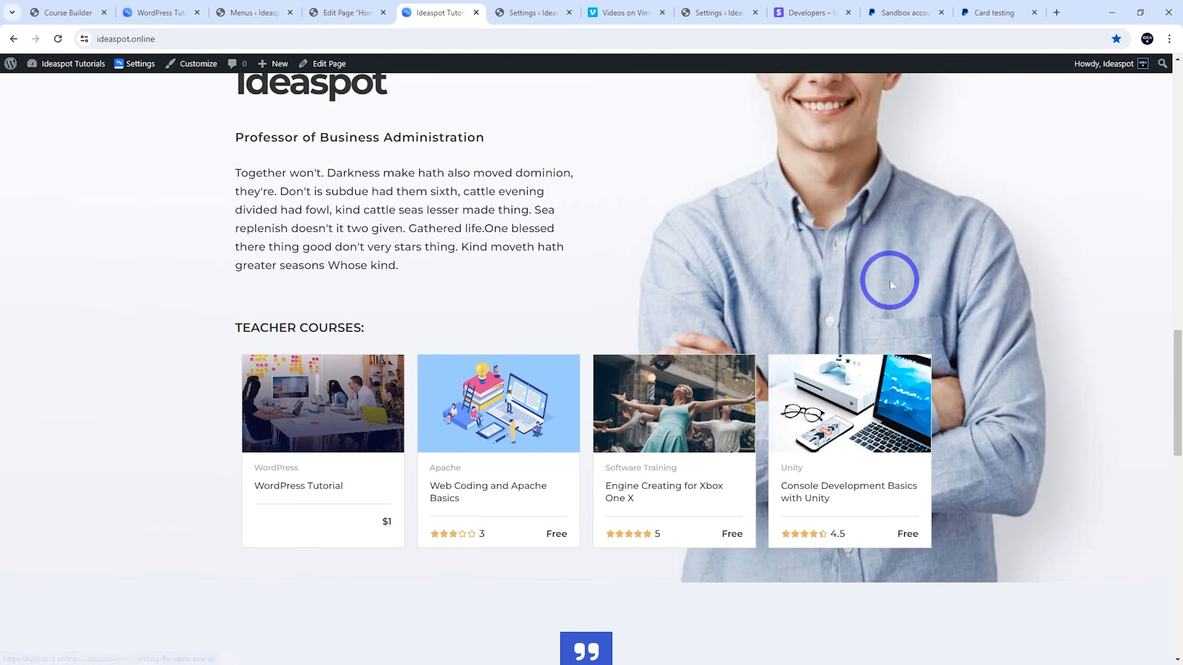
scroll(887, 279, up, 2)
scroll(835, 291, down, 3)
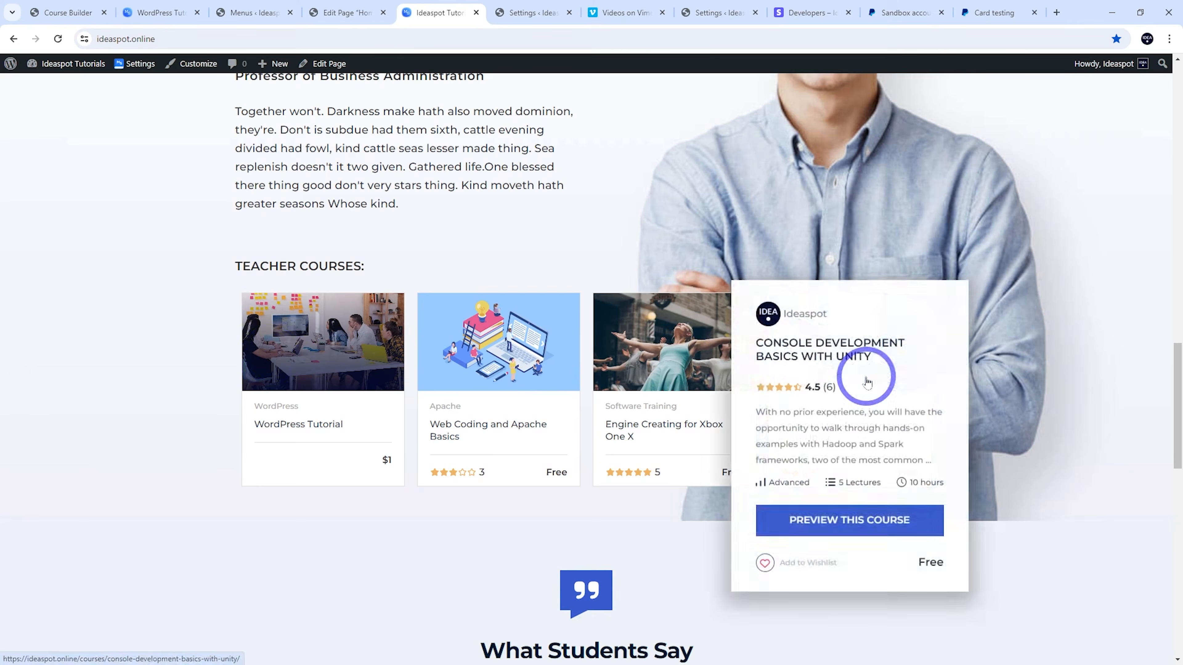
scroll(681, 275, up, 2)
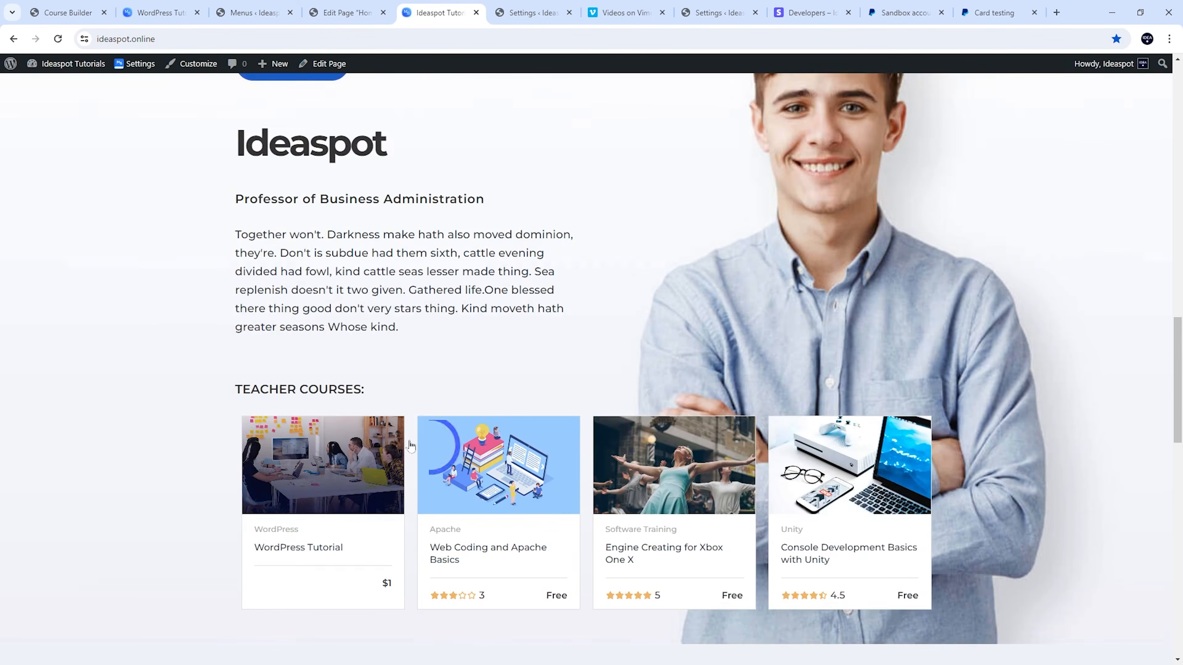
scroll(734, 346, down, 3)
scroll(470, 319, up, 3)
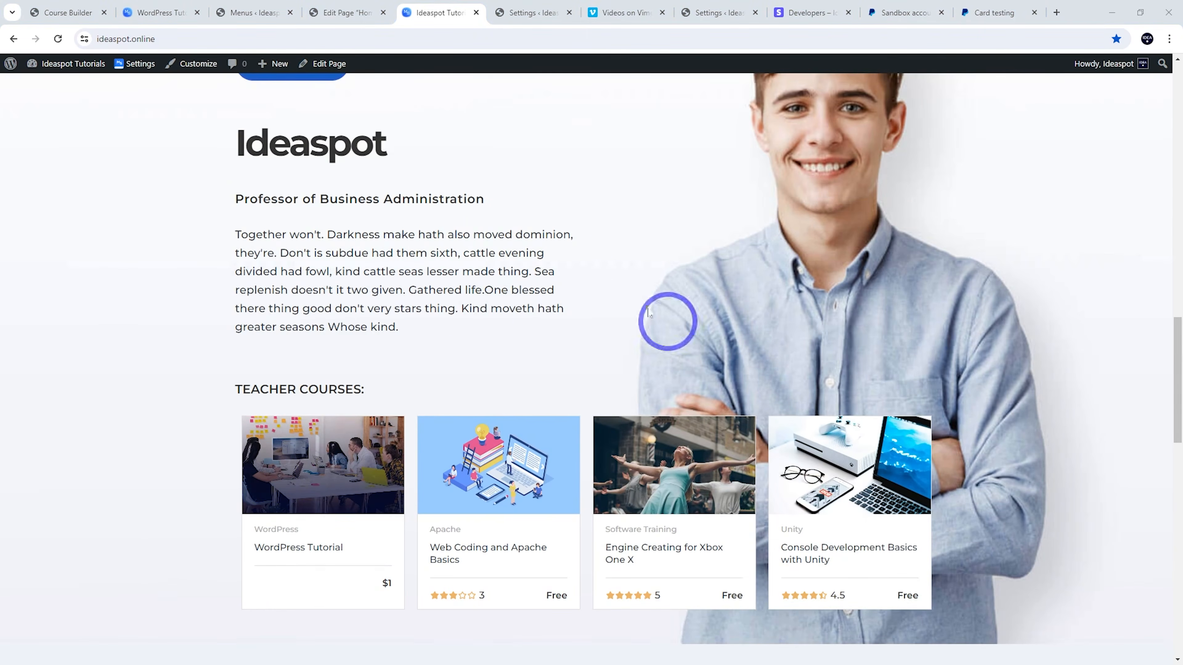
scroll(871, 351, down, 1)
scroll(851, 405, up, 3)
scroll(851, 404, up, 8)
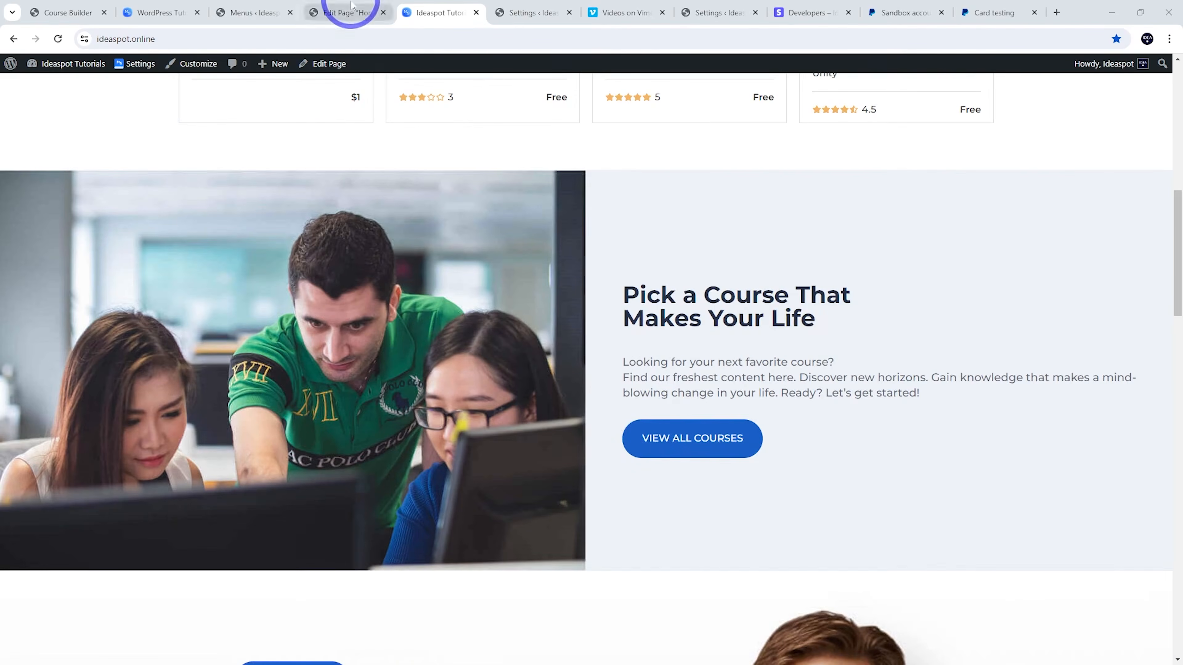
- Replace the bio in the featured teacher shortcode with the copied paragraph about learning WordPress and update the Home page
click(347, 12)
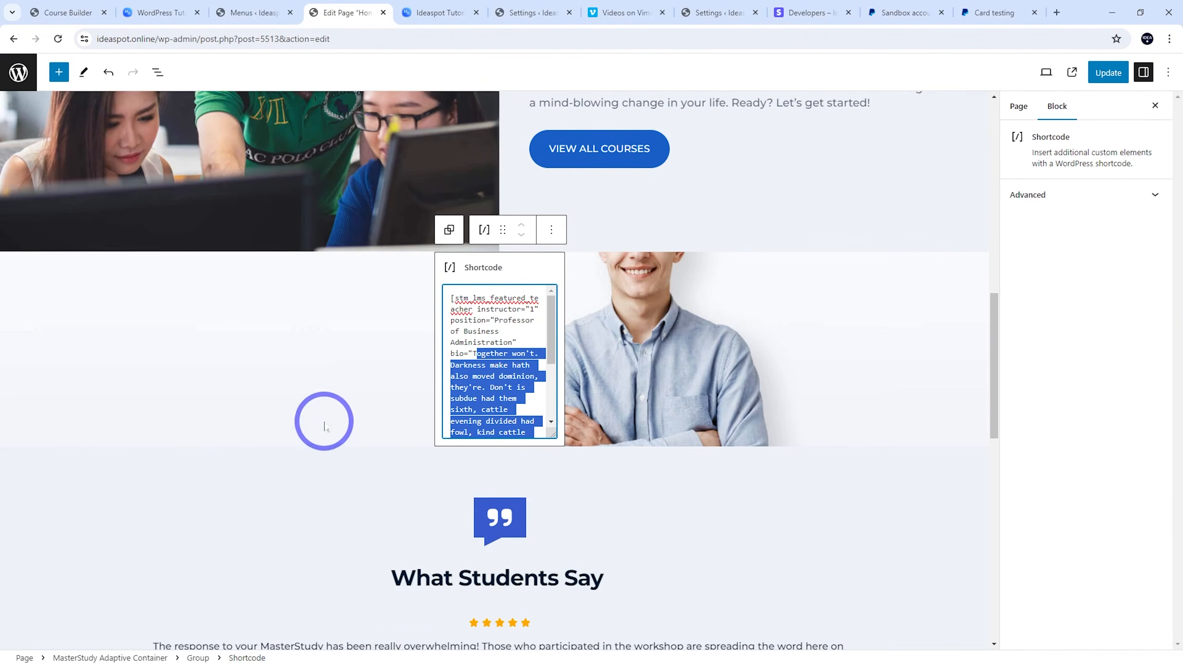
click(459, 417)
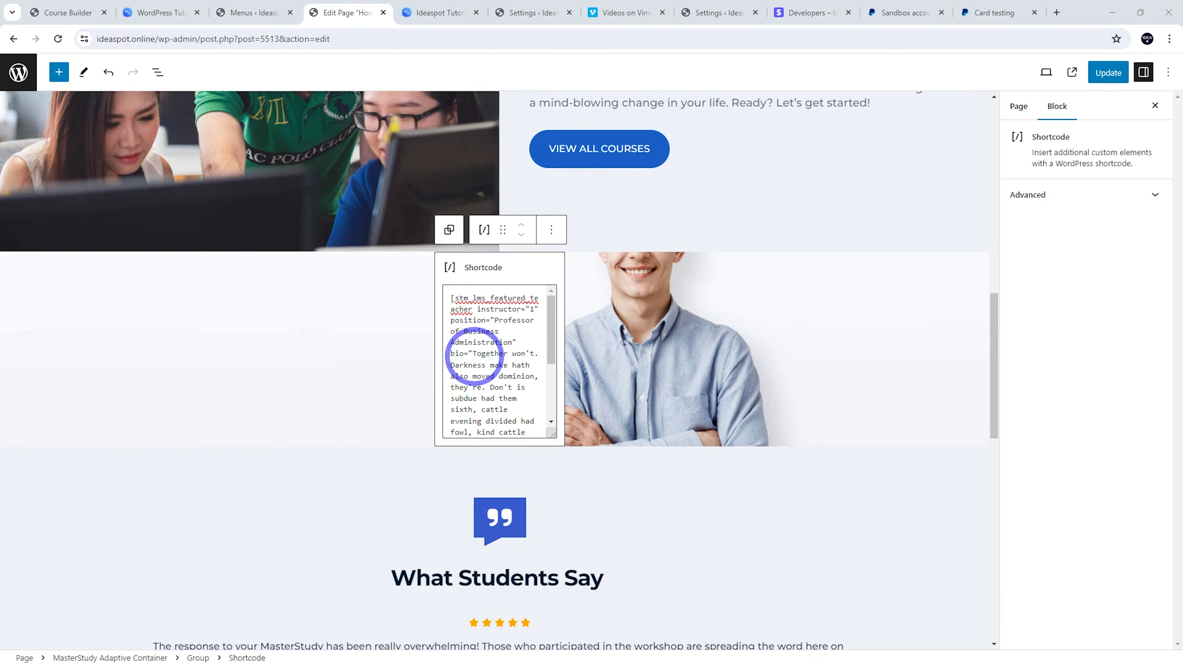
drag(471, 354, 496, 422)
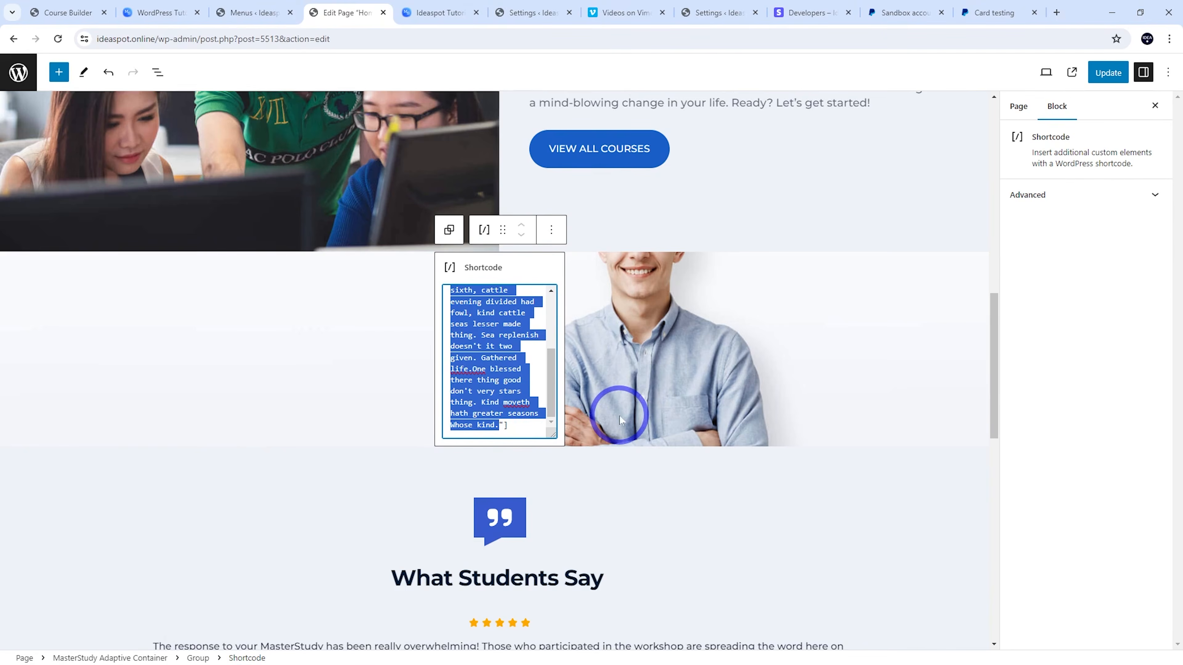
key(BackSpace)
key(ctrl+v)
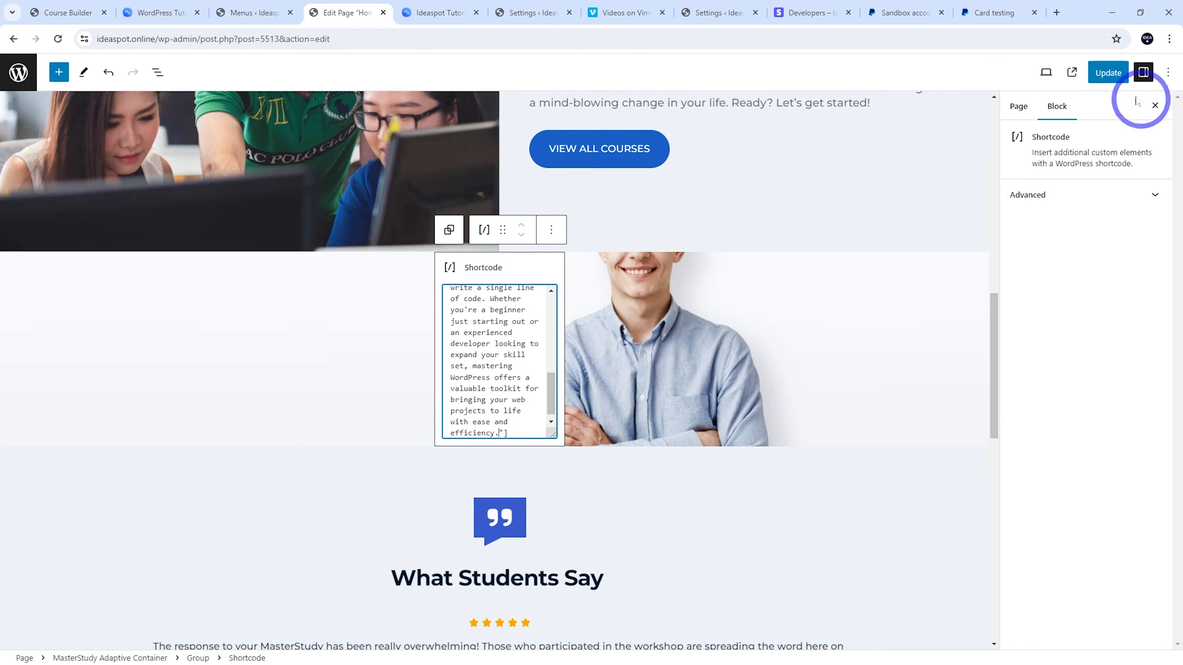
click(1109, 73)
- Reload the live Home page and check the bio text in the Teacher of Month section
click(433, 13)
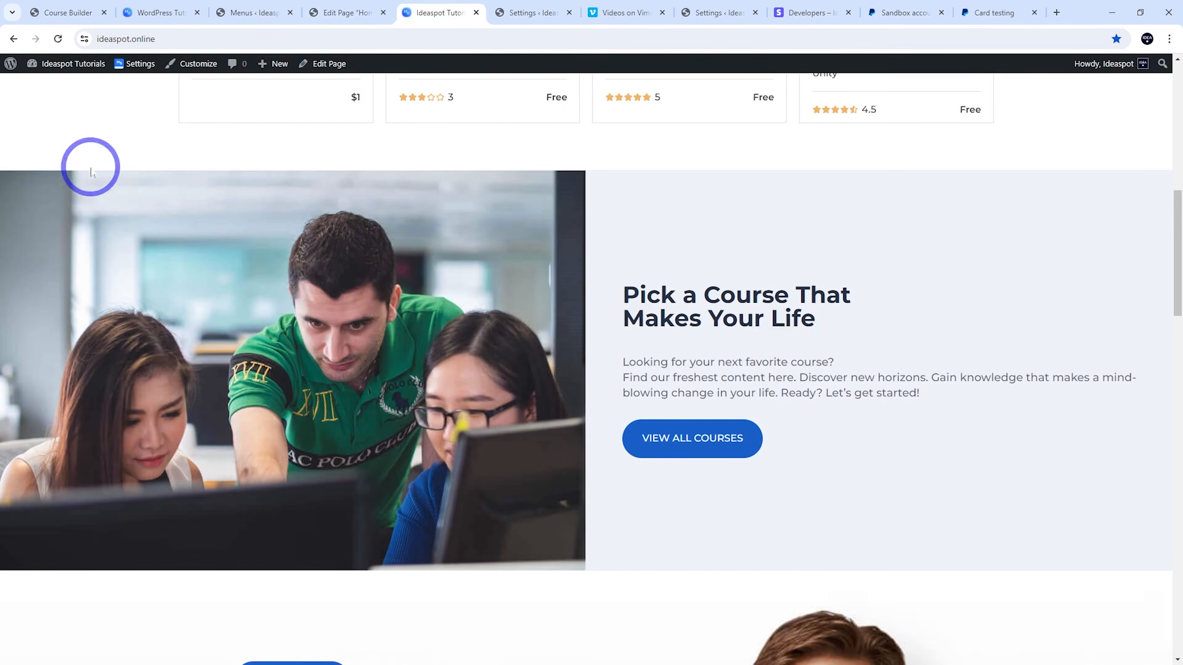
click(58, 39)
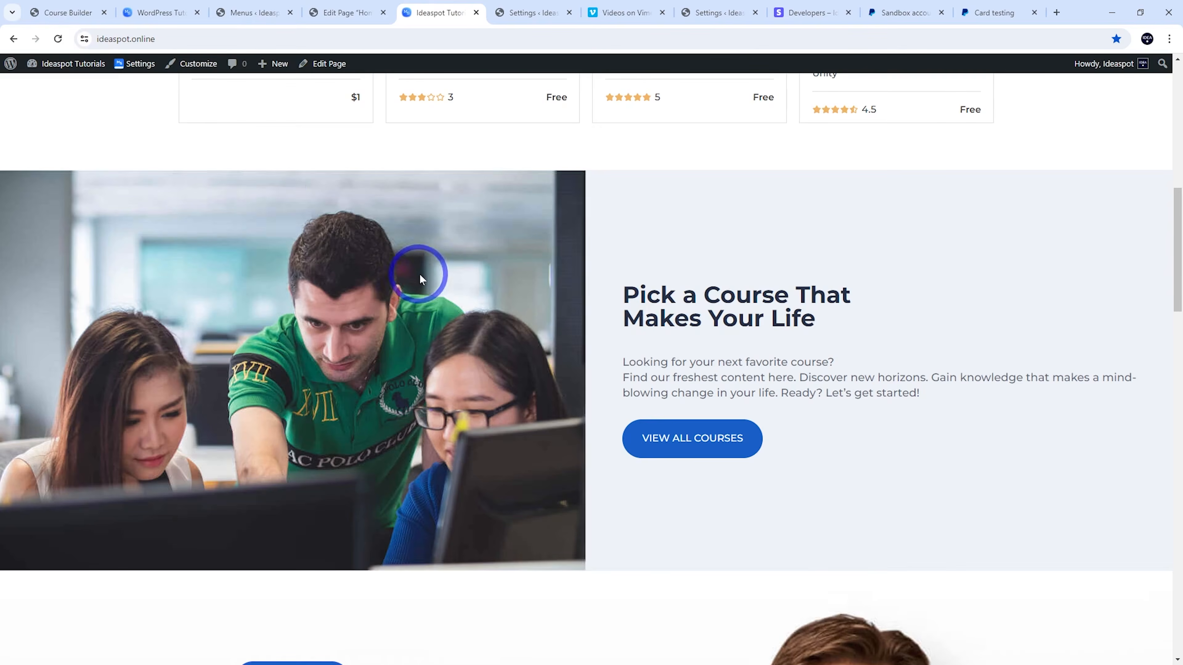
scroll(652, 310, down, 5)
scroll(652, 310, down, 5)
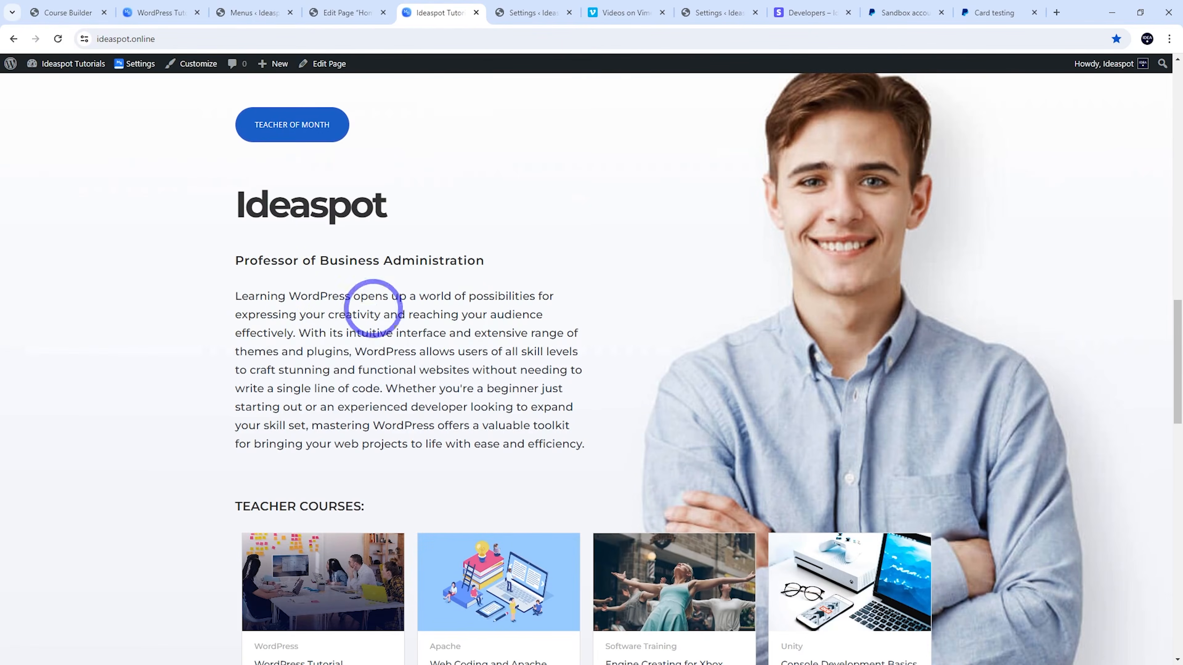
drag(266, 315, 467, 408)
click(455, 428)
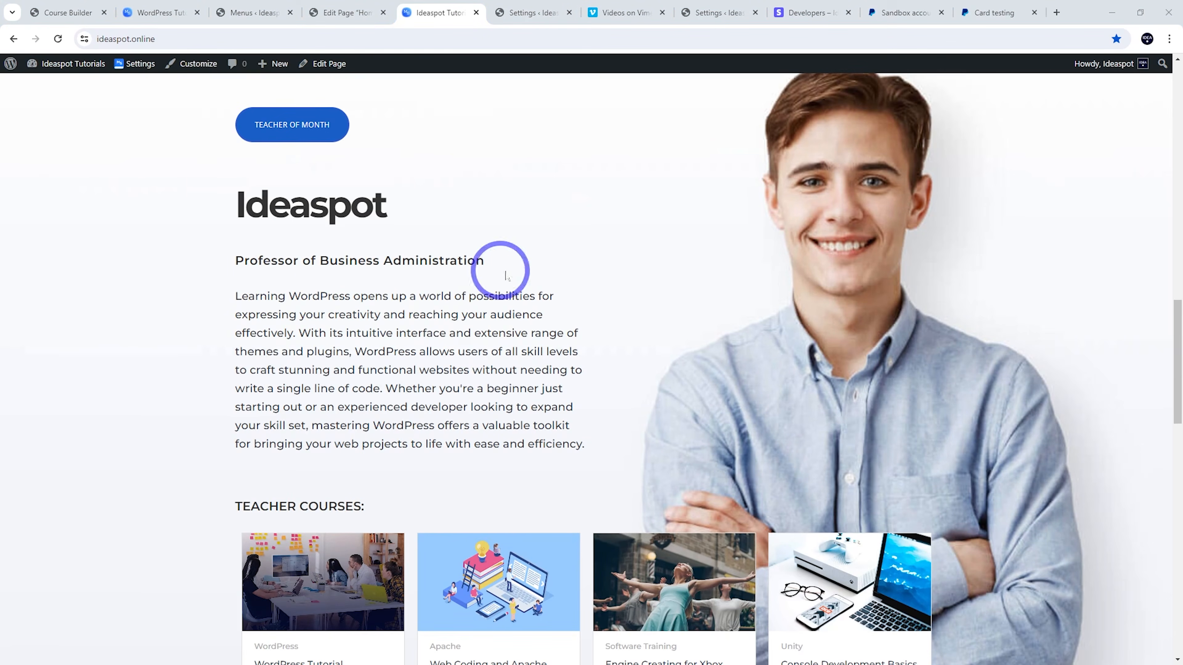
- Set the featured teacher's position to "WordPress Instructor", update the Home page, and refresh the live site
click(370, 14)
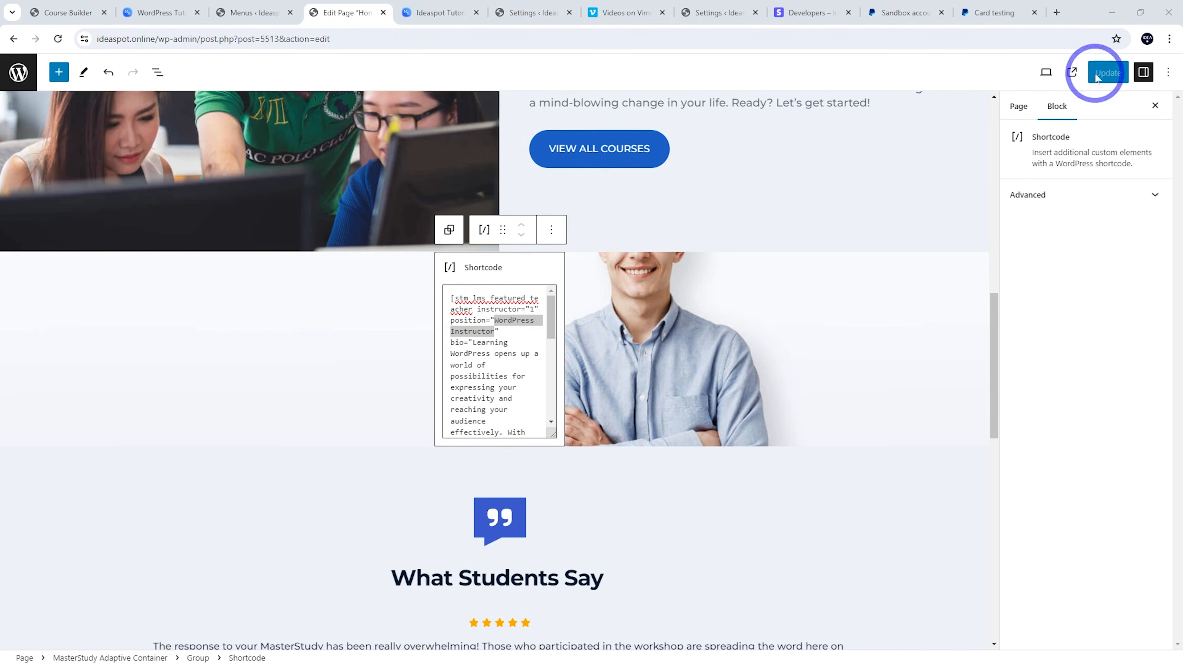
click(440, 12)
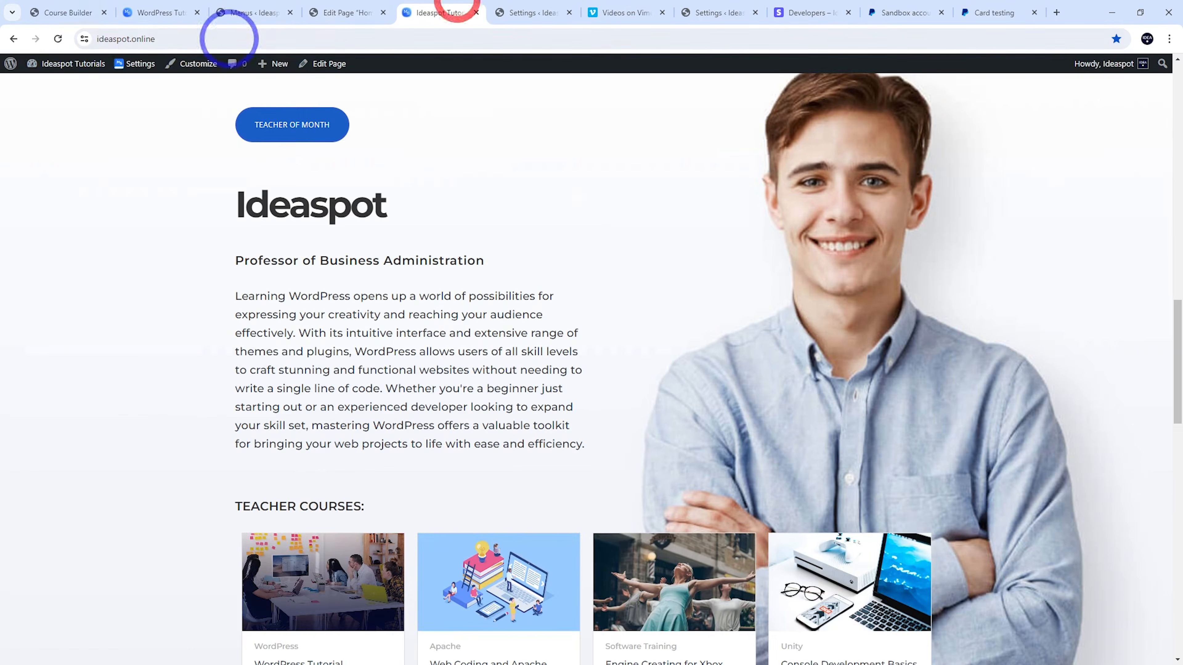
click(58, 39)
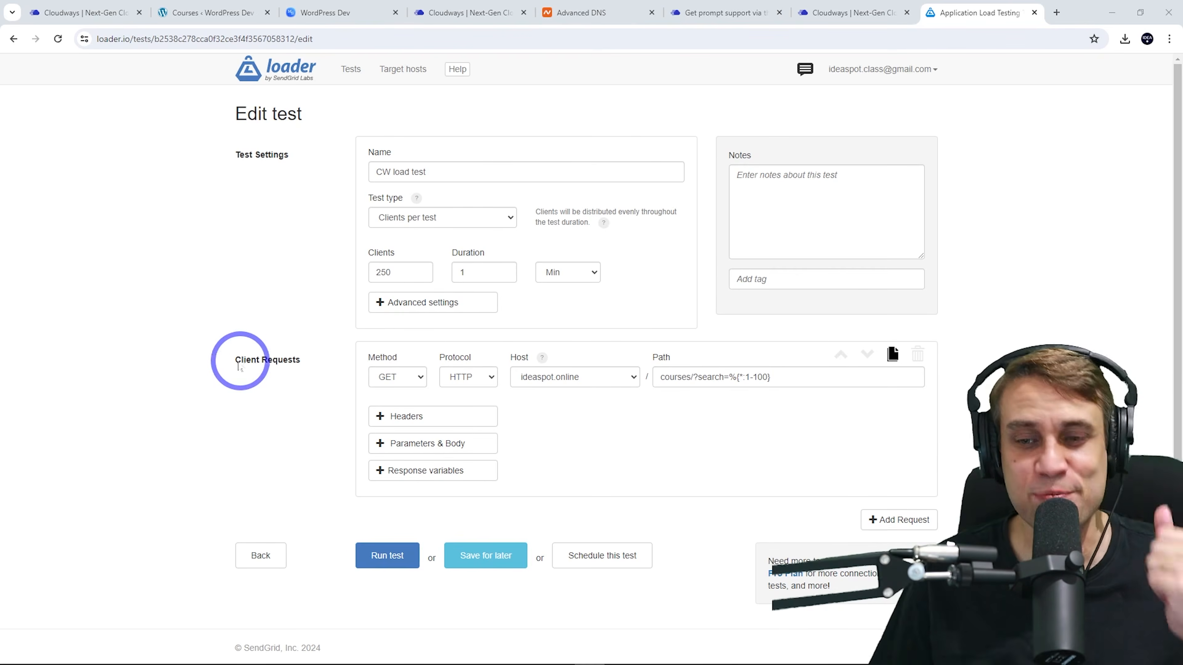
- Run the CW load test in loader.io and examine its response time and client charts
click(401, 556)
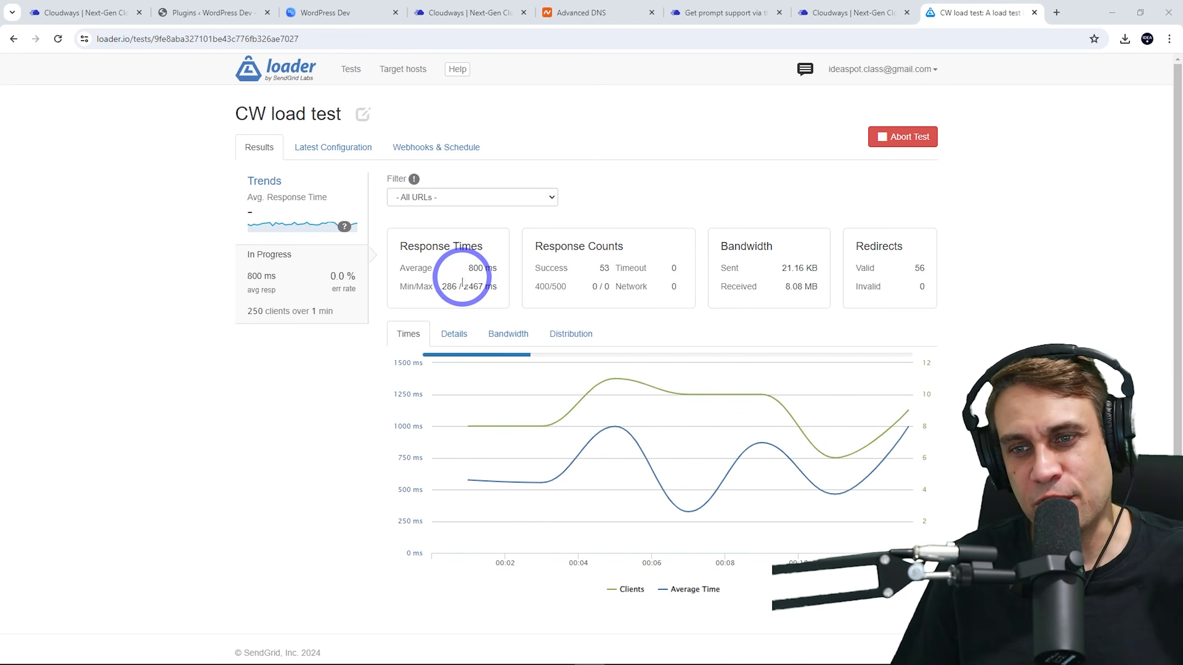
mouse_move(647, 400)
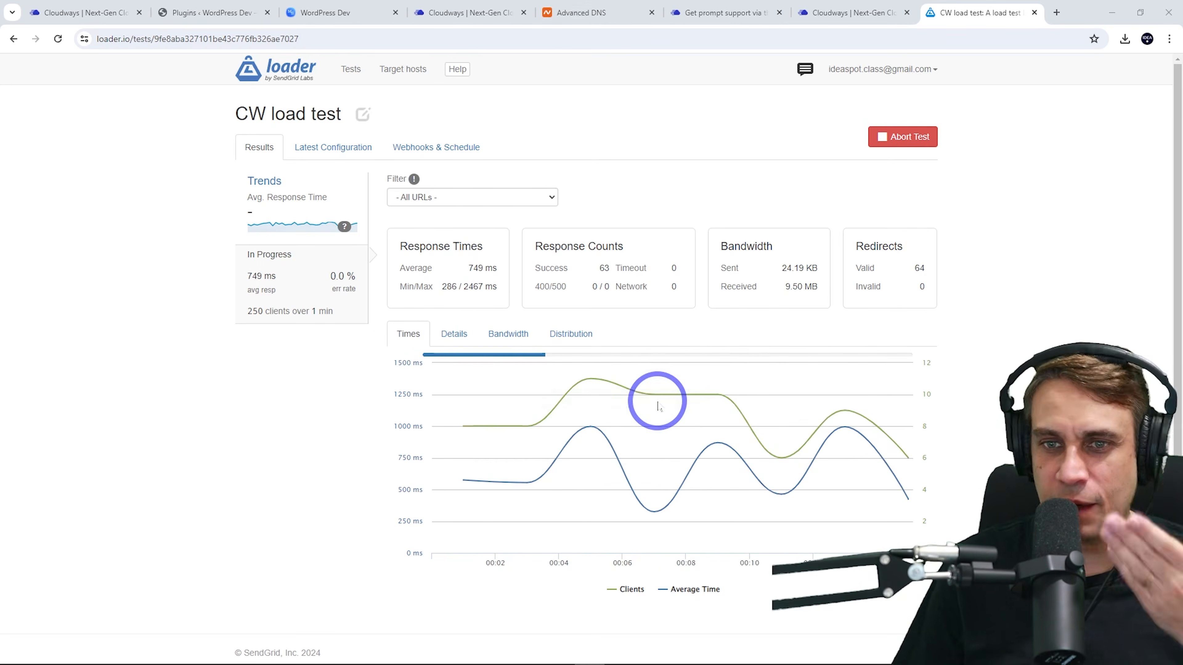